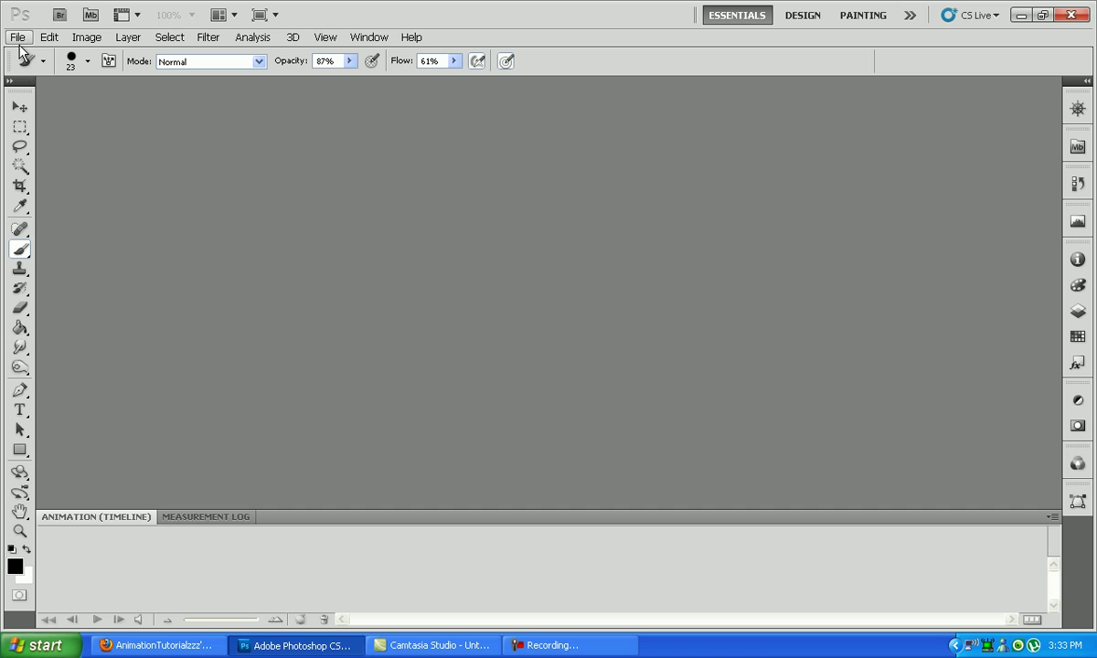
Start a new document sized 3200 pixels wide by 1800 pixels high.
{"action": "left_click", "coordinate": [18, 37]}
{"action": "left_click", "coordinate": [27, 56]}
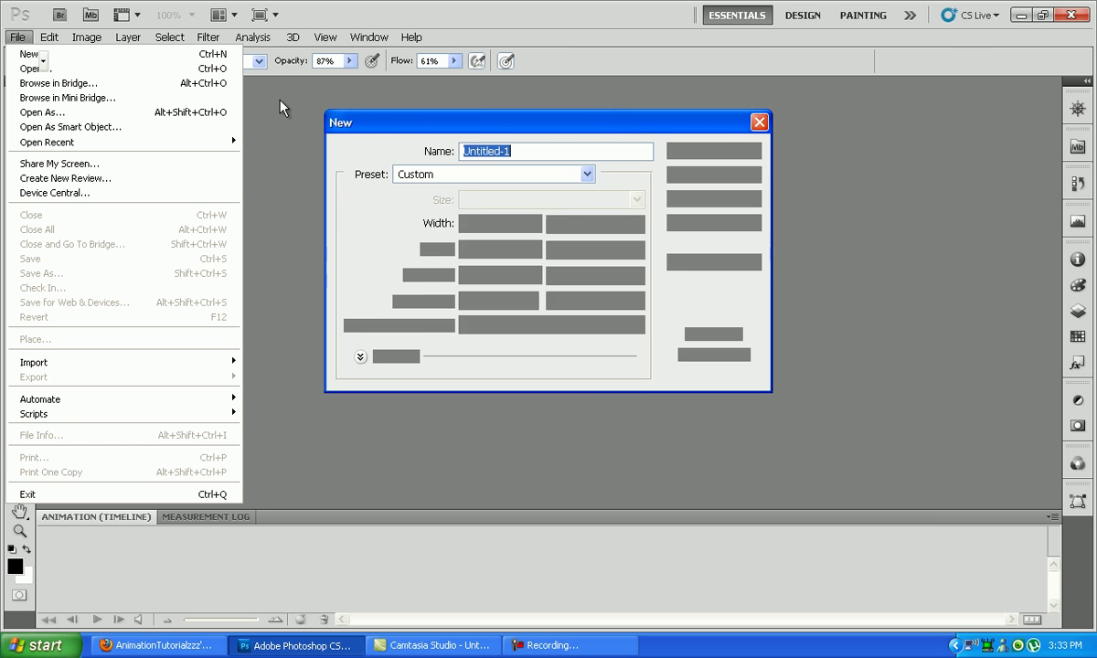
{"action": "double_click", "coordinate": [463, 222]}
{"action": "left_click", "coordinate": [502, 224]}
{"action": "left_click", "coordinate": [613, 228]}
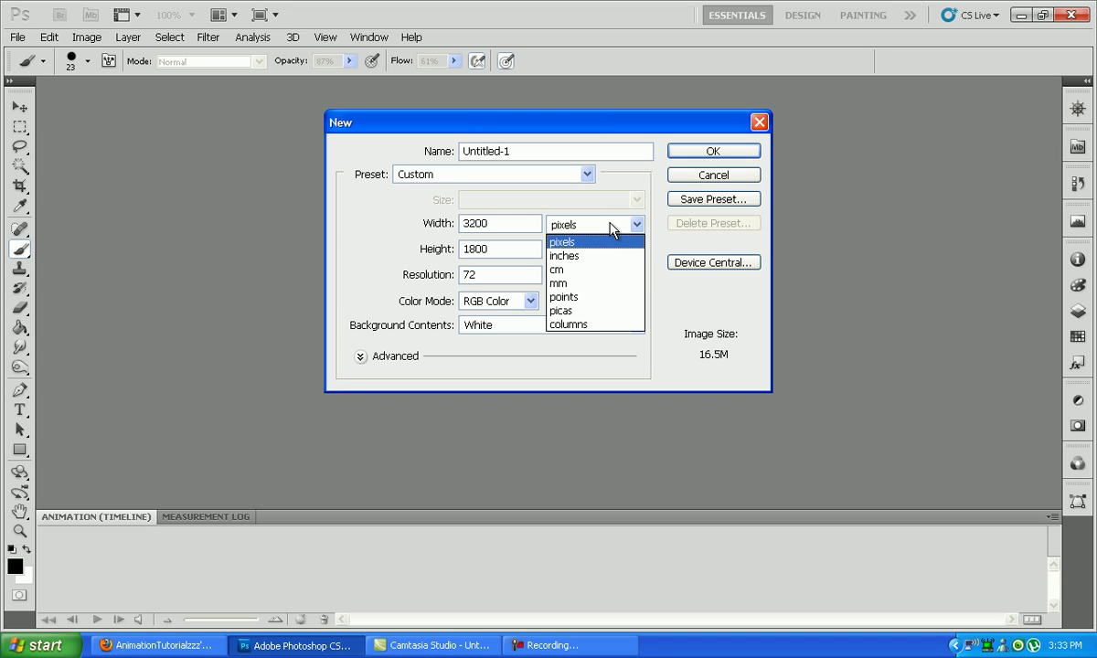
{"action": "left_click", "coordinate": [599, 243]}
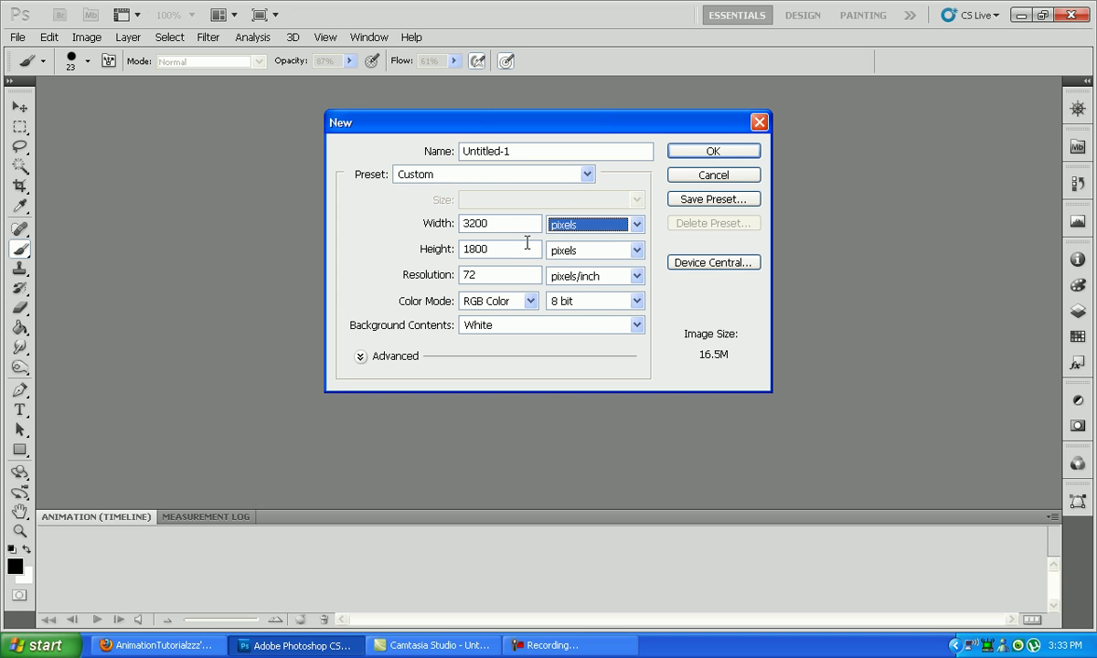
{"action": "double_click", "coordinate": [501, 248]}
{"action": "left_click", "coordinate": [501, 249]}
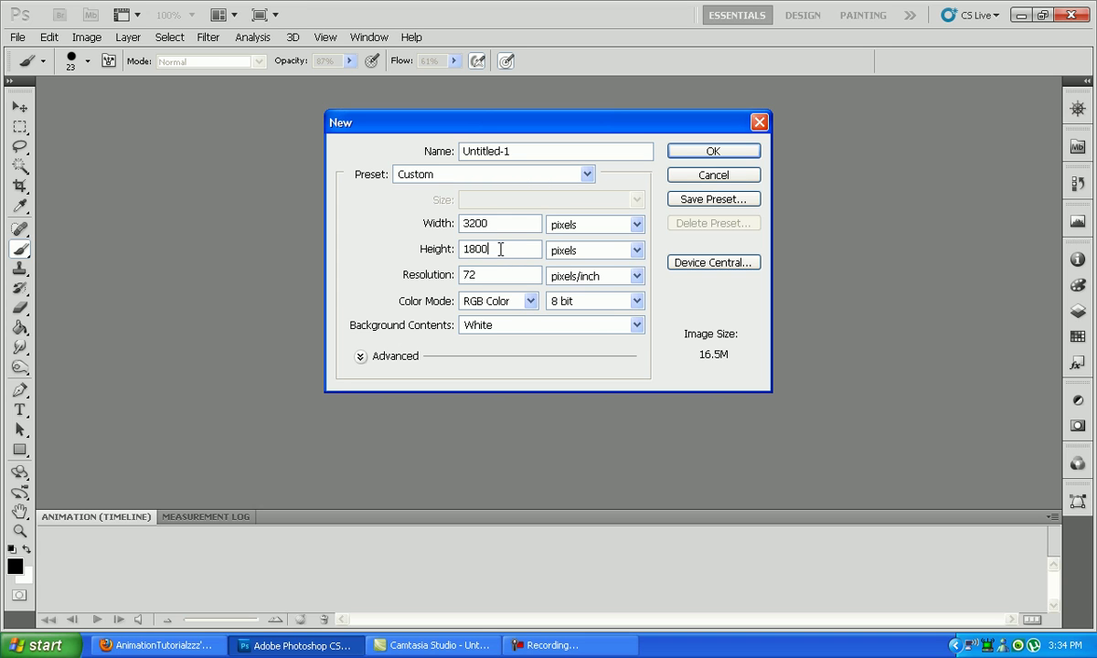
Set the new document's color mode to RGB Color and its background contents to White.
{"action": "left_click", "coordinate": [529, 300]}
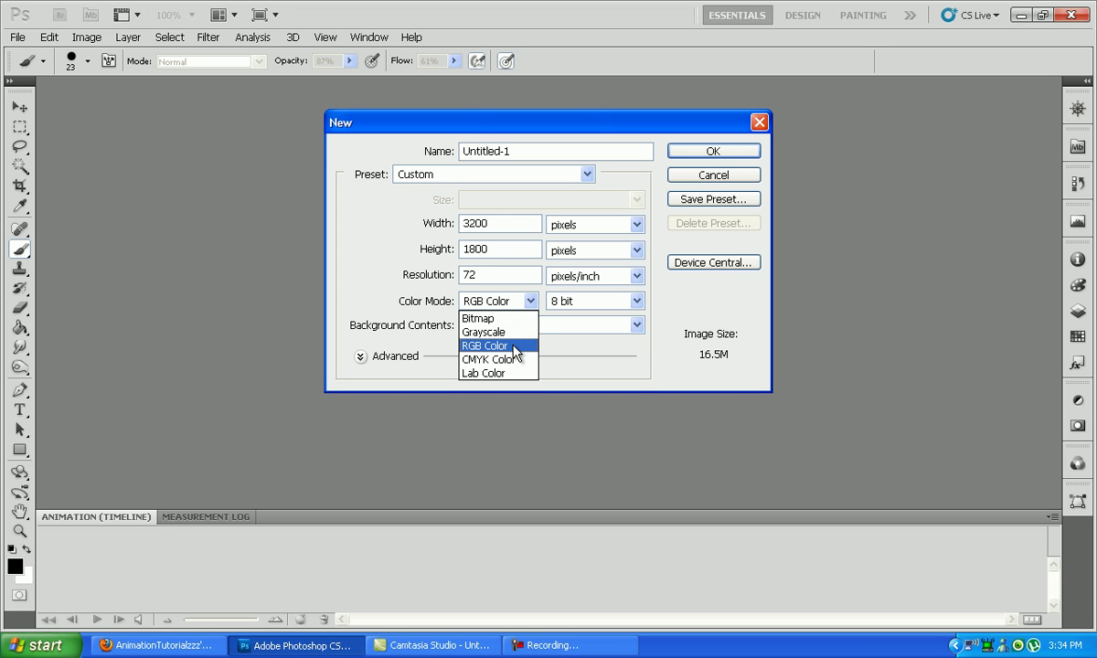
{"action": "left_click", "coordinate": [515, 347]}
{"action": "left_click", "coordinate": [637, 325]}
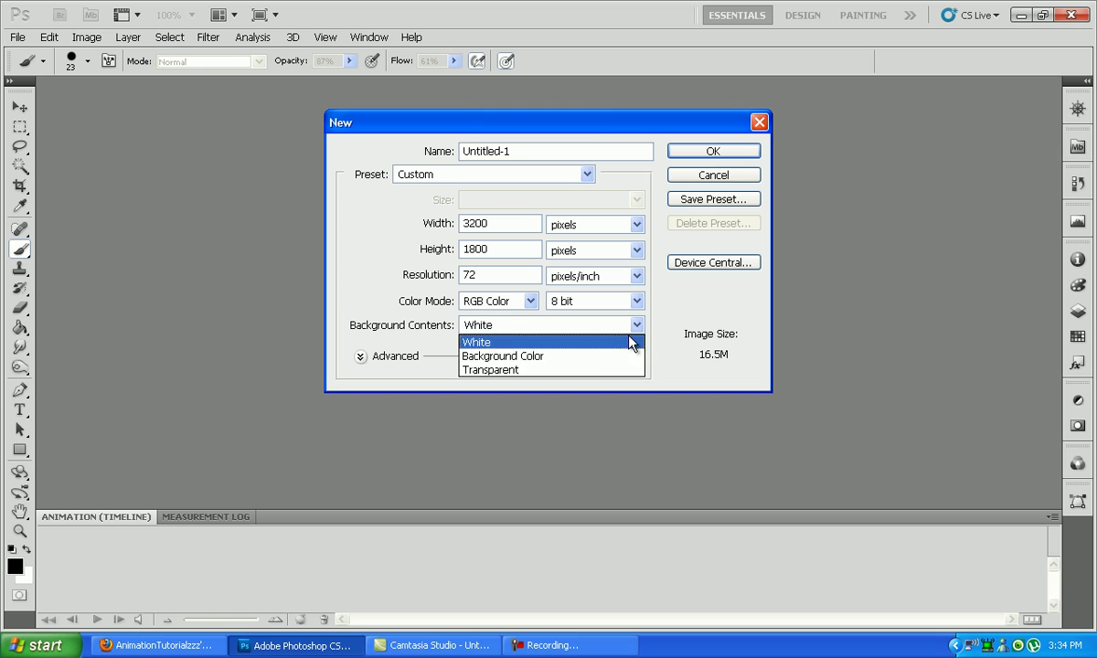
{"action": "left_click", "coordinate": [591, 373]}
{"action": "left_click", "coordinate": [628, 329]}
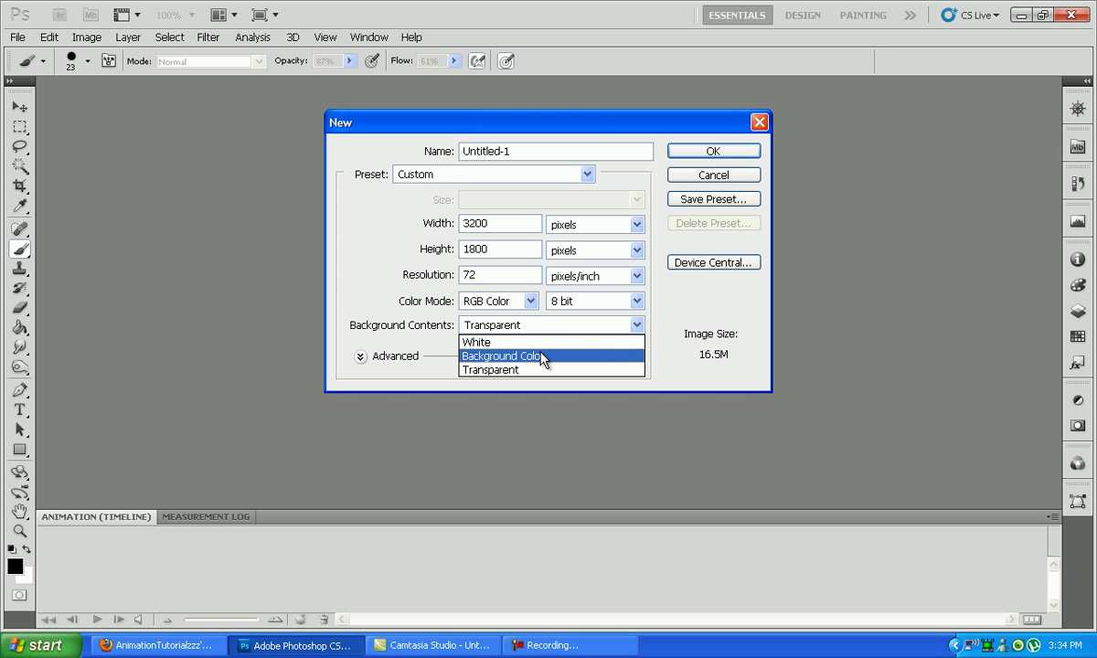
{"action": "left_click", "coordinate": [526, 342]}
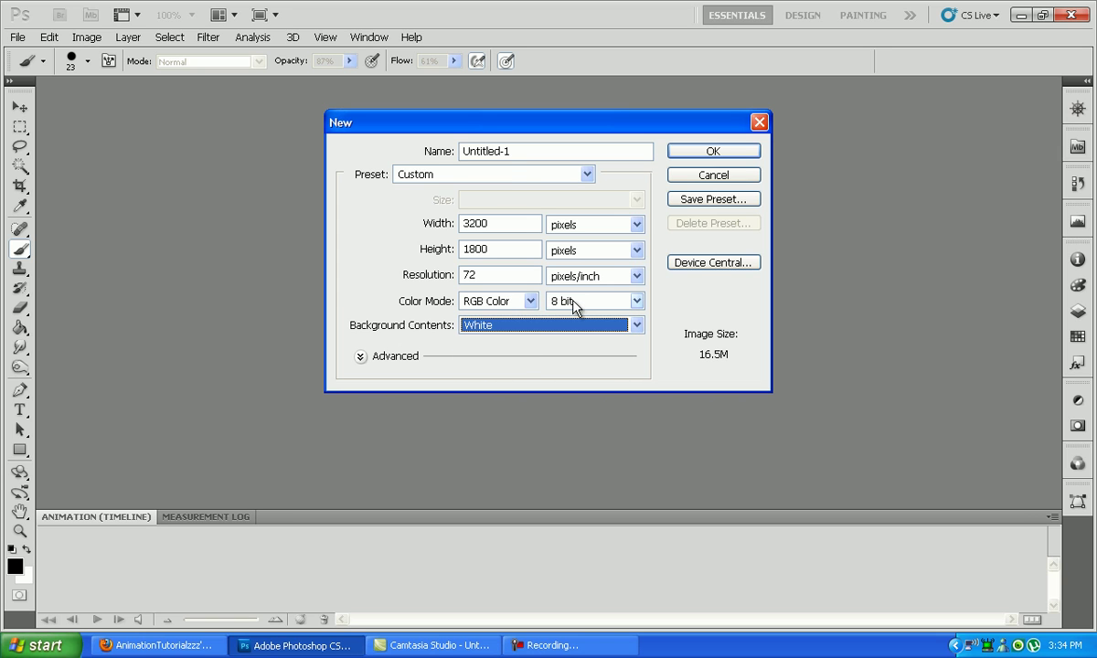
Name the new document Animation Tutorial, keep the Custom preset, and create it.
{"action": "left_click", "coordinate": [504, 151]}
{"action": "double_click", "coordinate": [505, 150]}
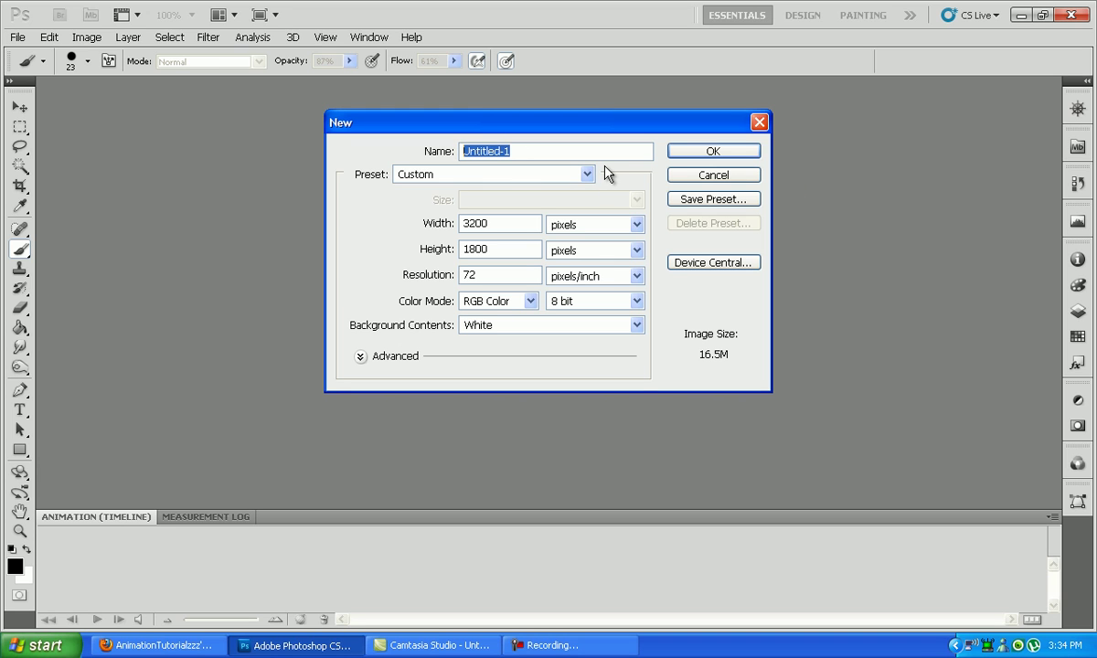
{"action": "type", "text": "Animation Tutoria"}
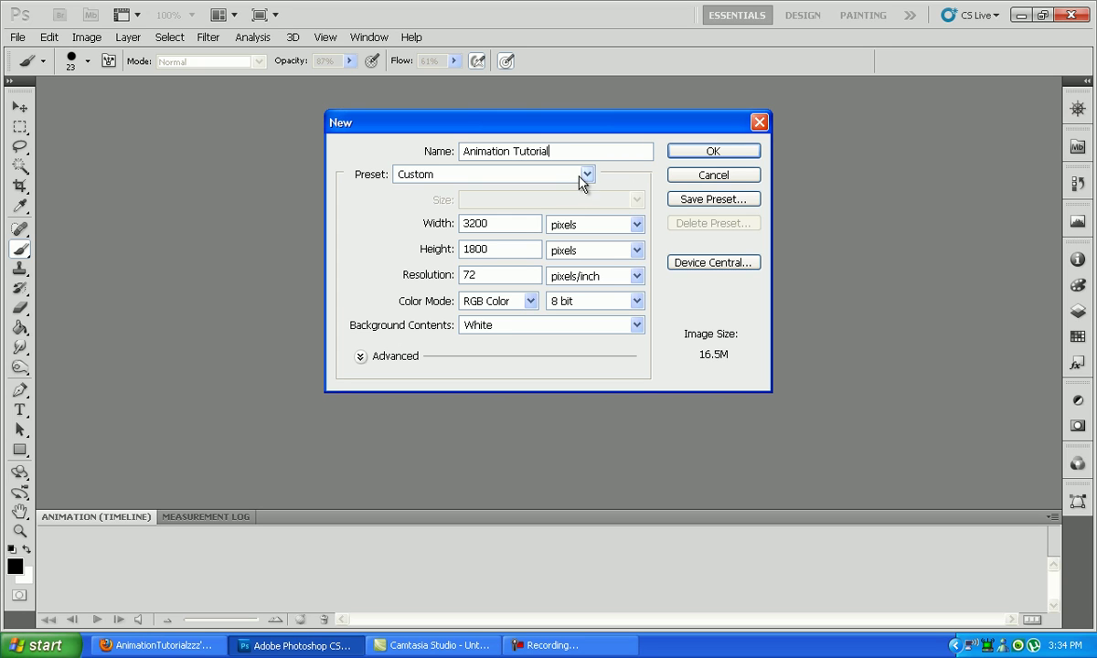
{"action": "left_click", "coordinate": [587, 174]}
{"action": "left_click", "coordinate": [587, 174]}
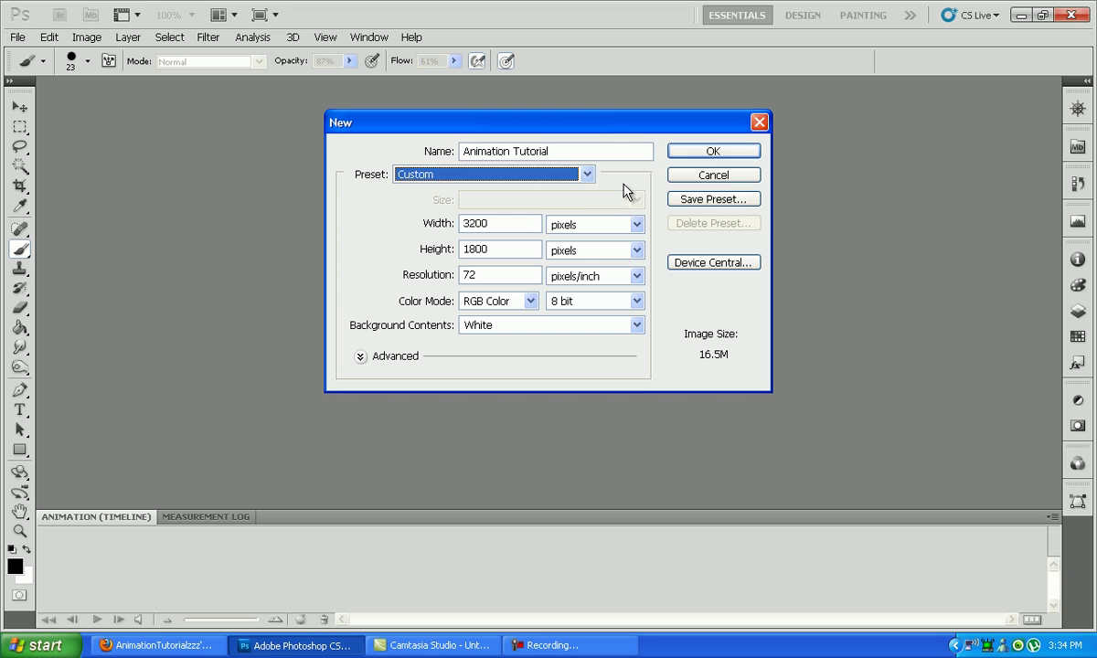
{"action": "key", "text": "shift+Tab"}
{"action": "left_click", "coordinate": [710, 153]}
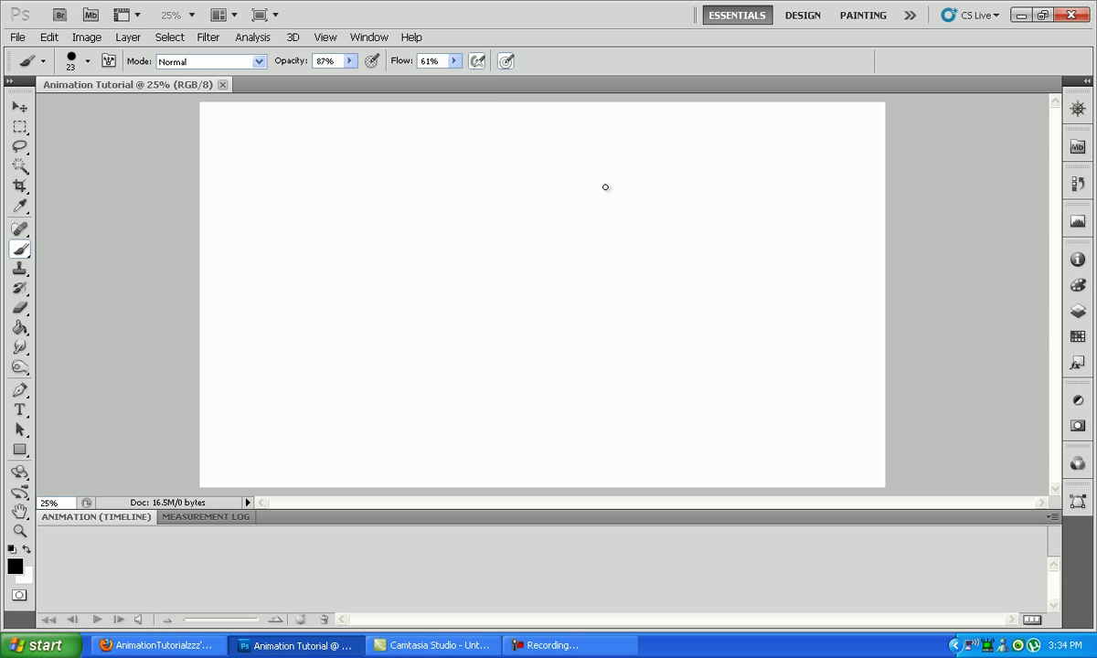
Try the Lasso tool with freehand selections on the blank canvas, and clear the selection.
{"action": "left_click", "coordinate": [19, 110]}
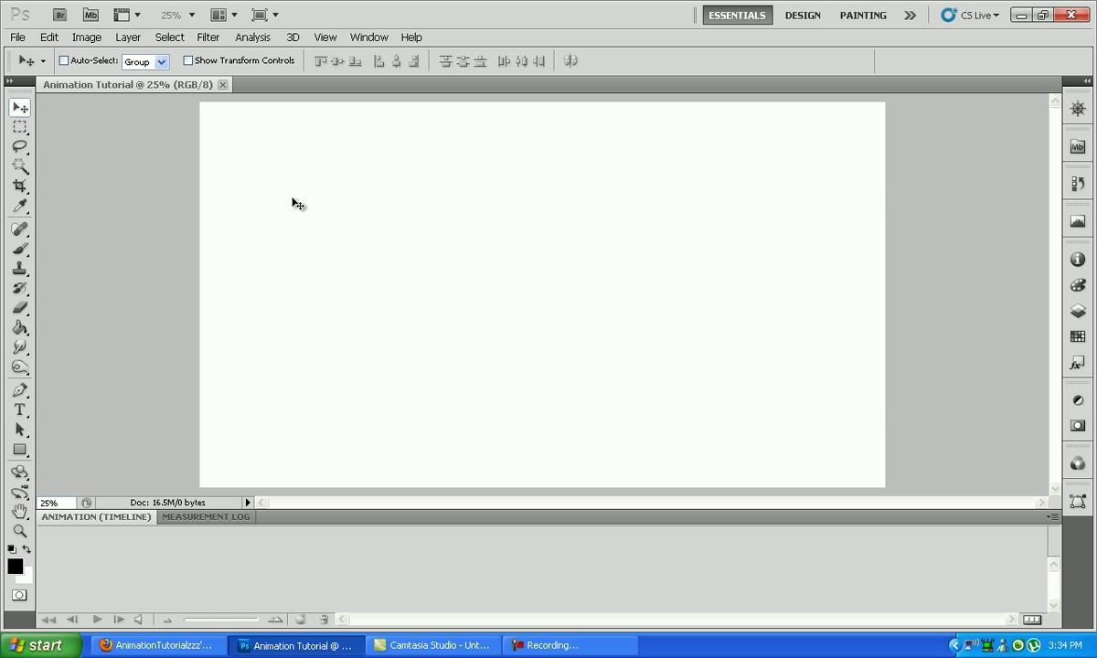
{"action": "left_click", "coordinate": [20, 147]}
{"action": "left_click_drag", "start_coordinate": [515, 177], "coordinate": [575, 183]}
{"action": "left_click", "coordinate": [585, 208]}
{"action": "mouse_move", "coordinate": [315, 172]}
{"action": "left_mouse_down"}
{"action": "mouse_move", "coordinate": [402, 133]}
{"action": "mouse_move", "coordinate": [326, 160]}
{"action": "left_mouse_up"}
{"action": "left_click", "coordinate": [559, 227]}
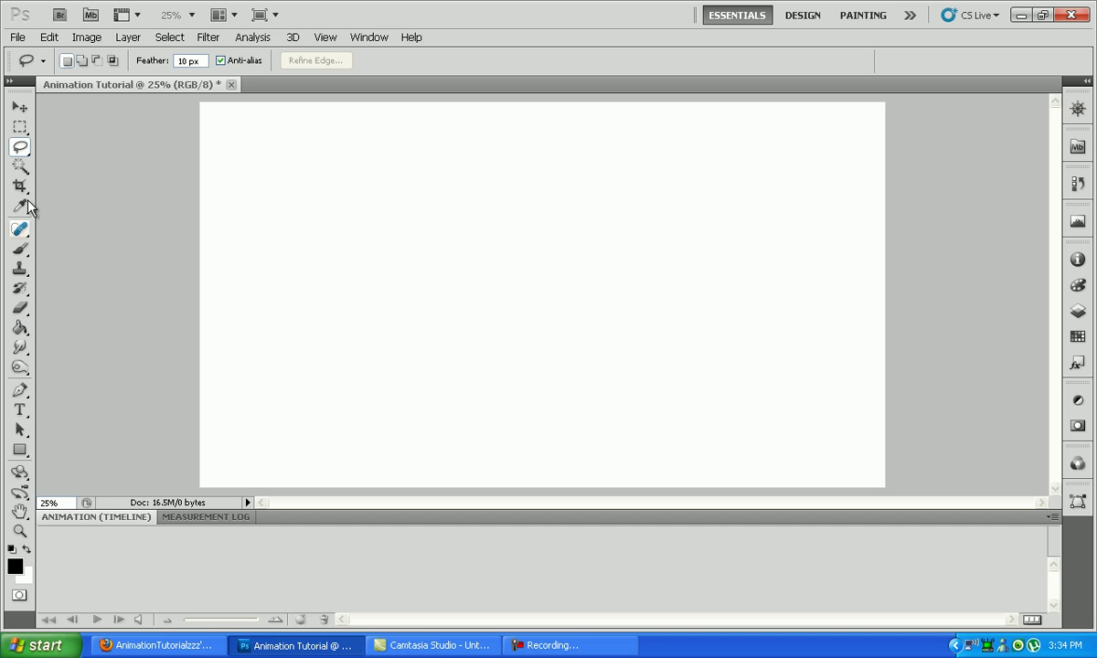
Select the whole white canvas with the Magic Wand tool, and deselect it with the Lasso tool.
{"action": "left_click", "coordinate": [19, 169]}
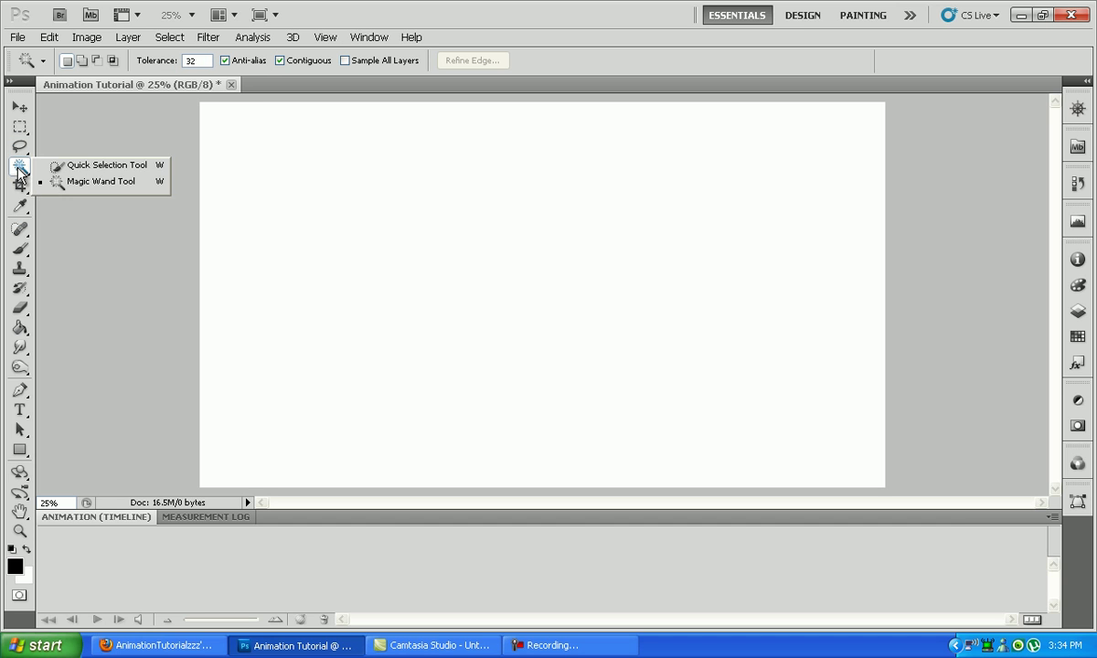
{"action": "left_click", "coordinate": [405, 220]}
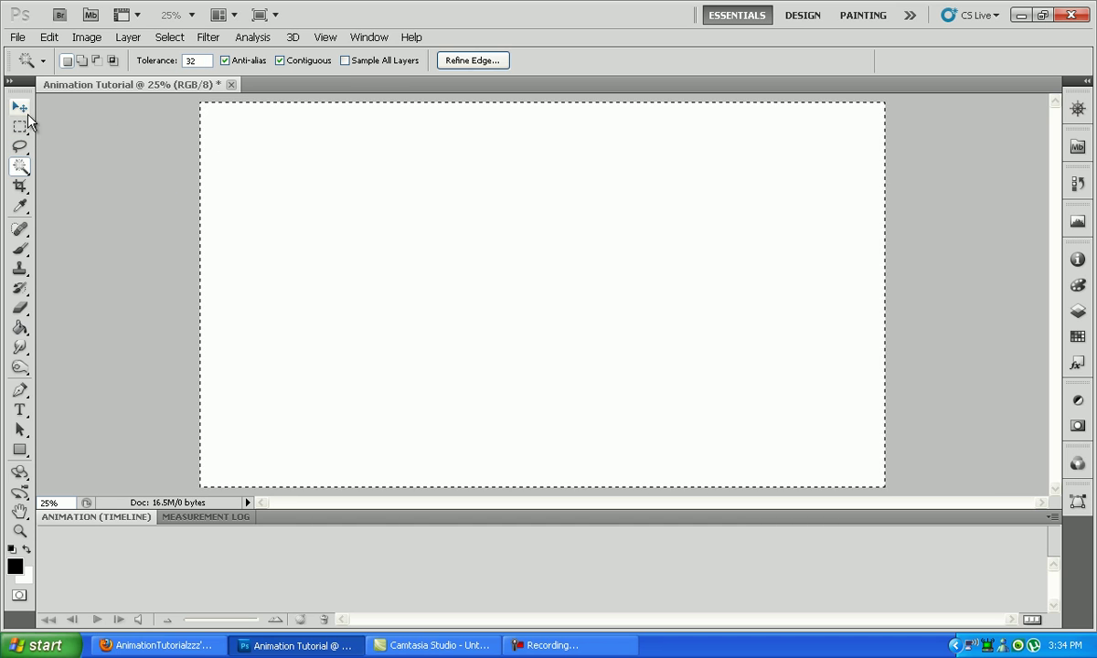
{"action": "left_click", "coordinate": [20, 148]}
{"action": "left_click", "coordinate": [162, 165]}
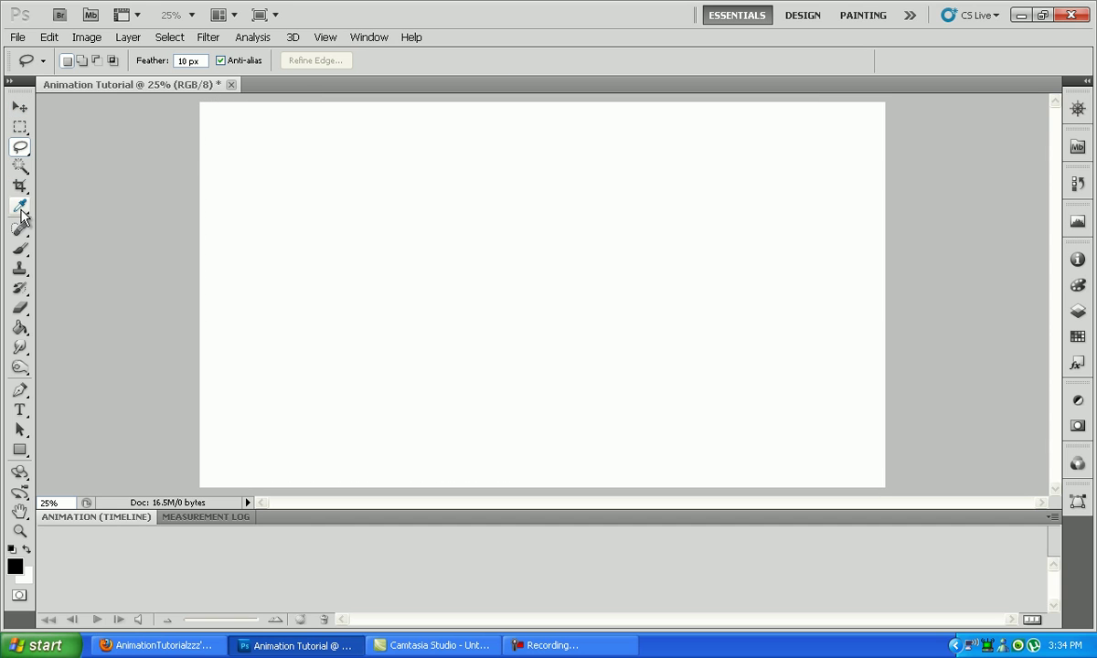
Try sampling the canvas color with the Eyedropper tool, and restore the default foreground and background colors.
{"action": "left_click", "coordinate": [20, 207]}
{"action": "left_click", "coordinate": [314, 234]}
{"action": "left_click", "coordinate": [11, 550]}
{"action": "left_click", "coordinate": [307, 403]}
{"action": "left_click", "coordinate": [11, 550]}
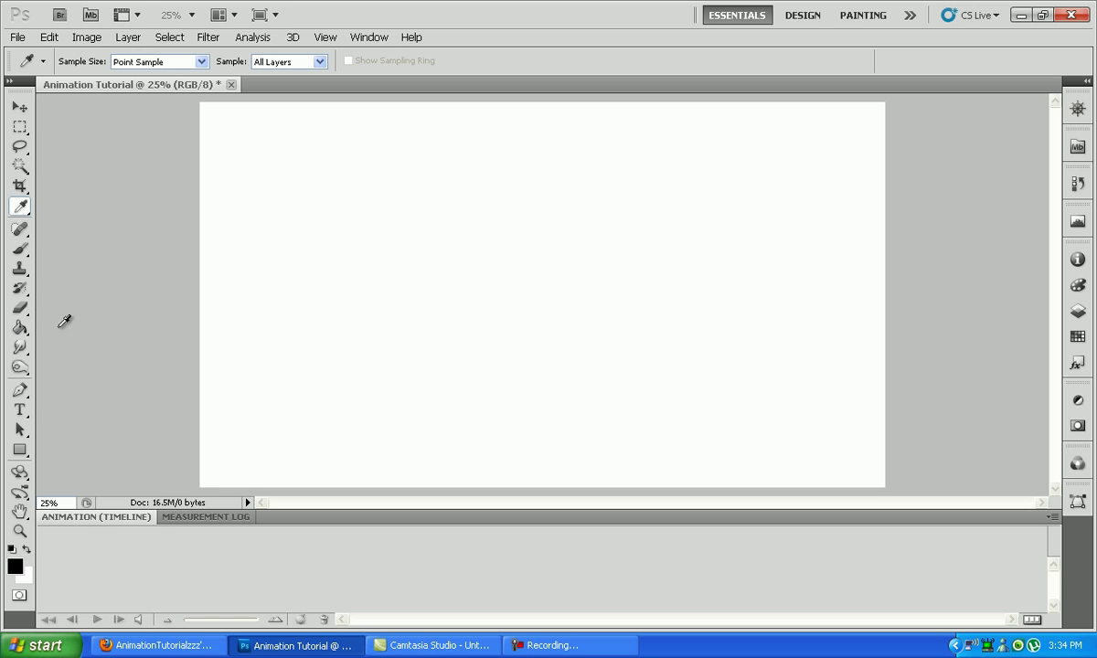
Switch from the Brush to the Pencil tool, draw a freehand test stroke on the canvas, and undo it.
{"action": "left_click", "coordinate": [20, 250]}
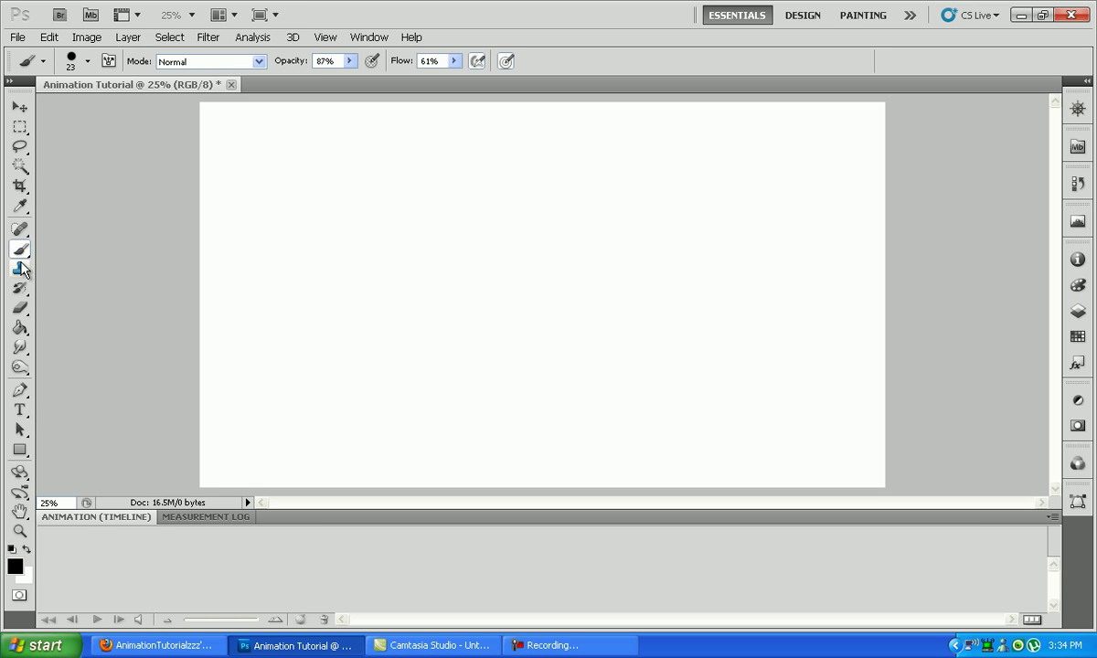
{"action": "left_click", "coordinate": [20, 250]}
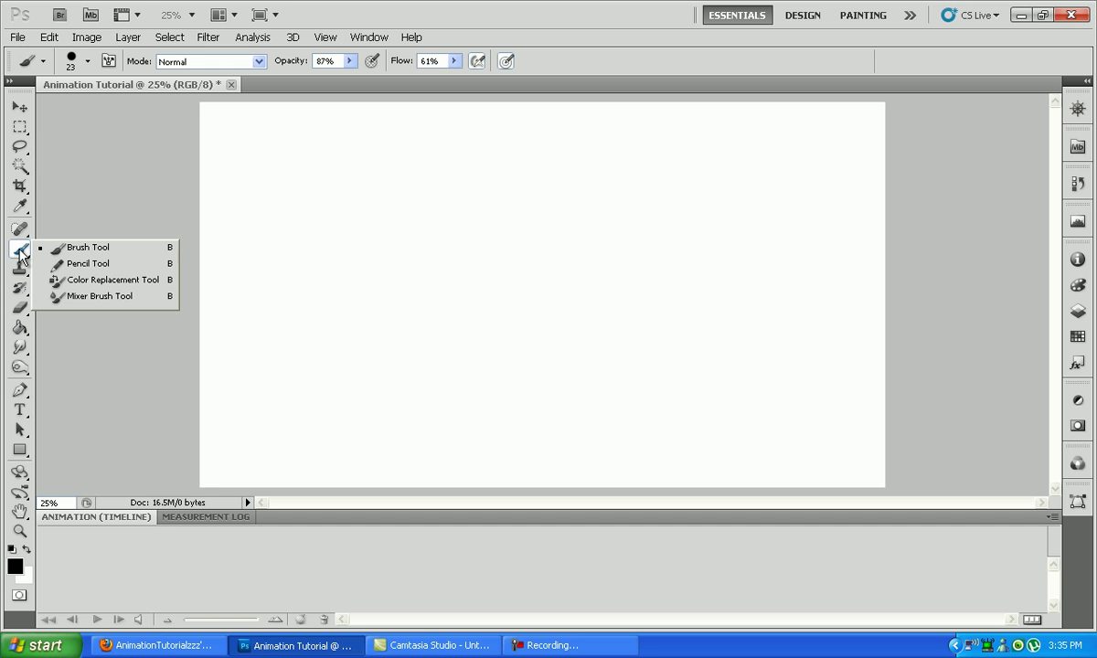
{"action": "left_click", "coordinate": [84, 264]}
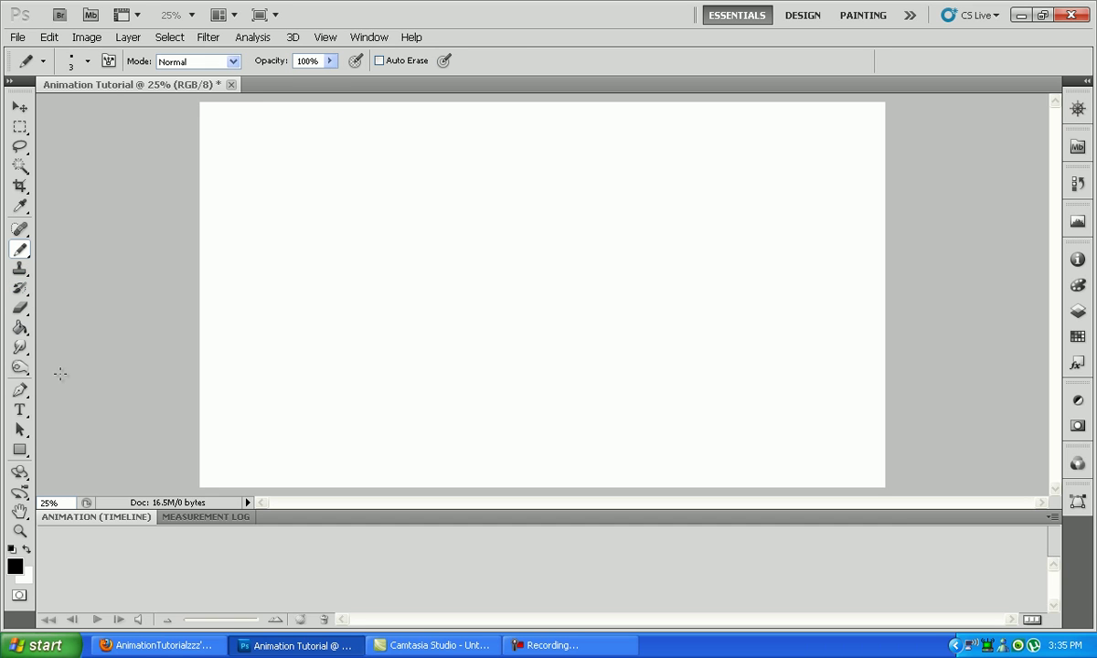
{"action": "mouse_move", "coordinate": [441, 243]}
{"action": "left_mouse_down"}
{"action": "mouse_move", "coordinate": [411, 306]}
{"action": "mouse_move", "coordinate": [521, 295]}
{"action": "left_mouse_up"}
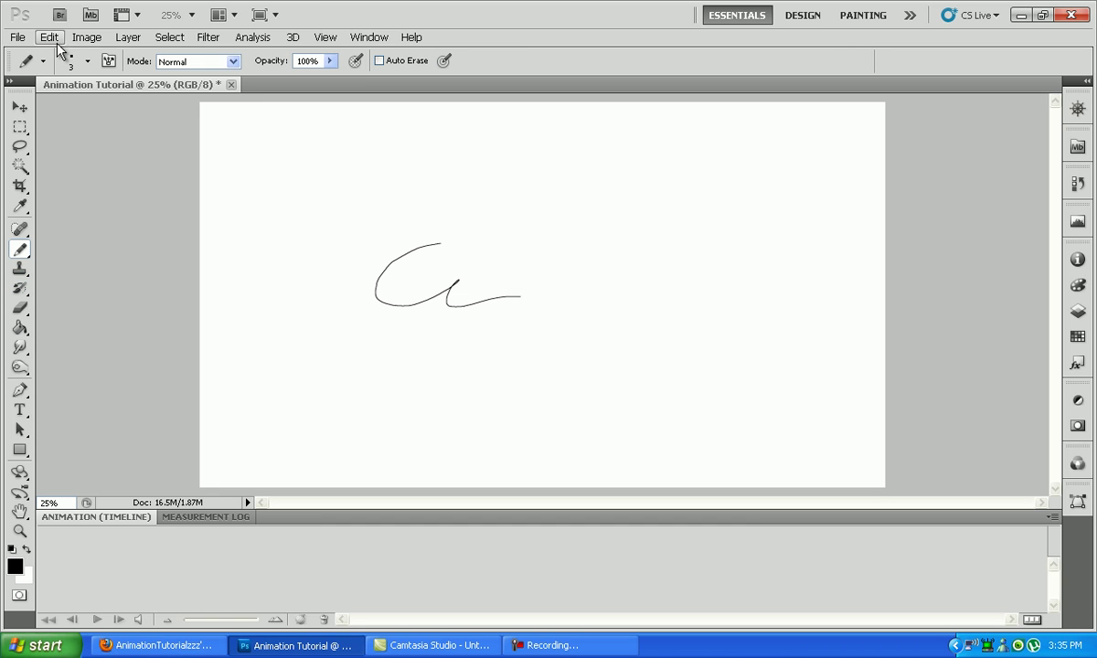
{"action": "key", "text": "ctrl+z"}
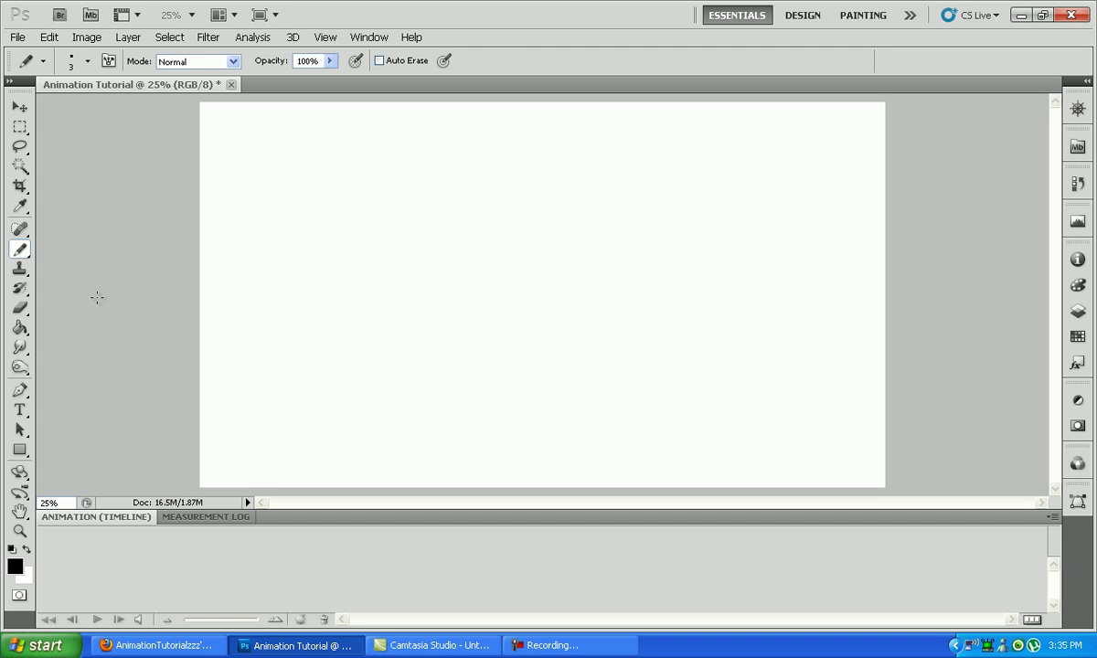
{"action": "left_click", "coordinate": [19, 269]}
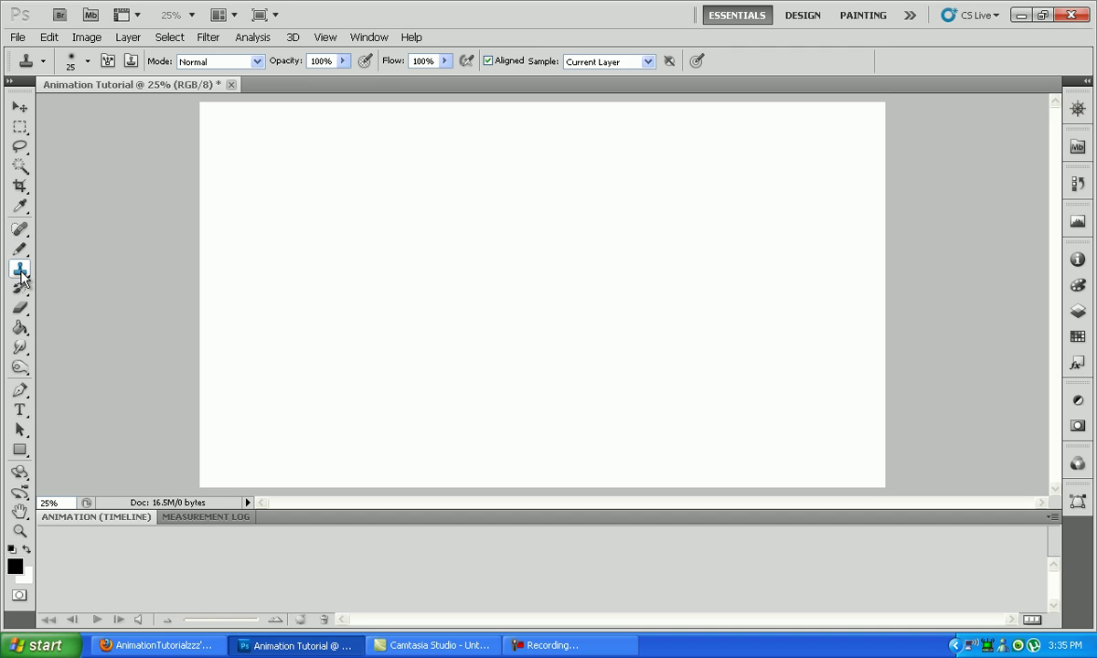
{"action": "left_click", "coordinate": [19, 308]}
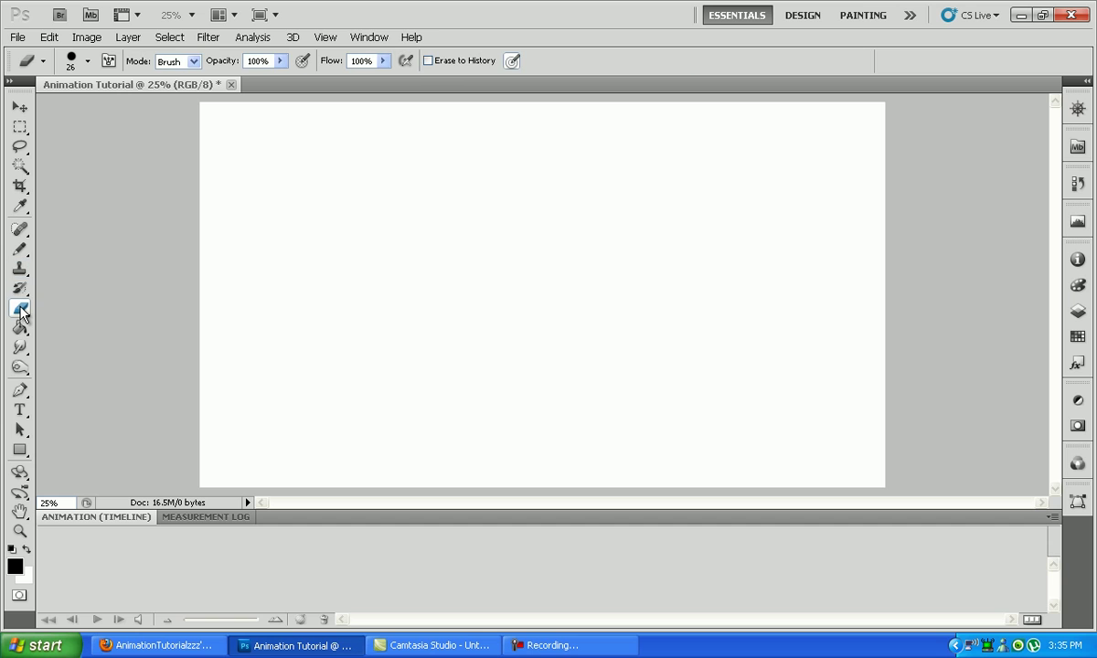
{"action": "left_click", "coordinate": [21, 330]}
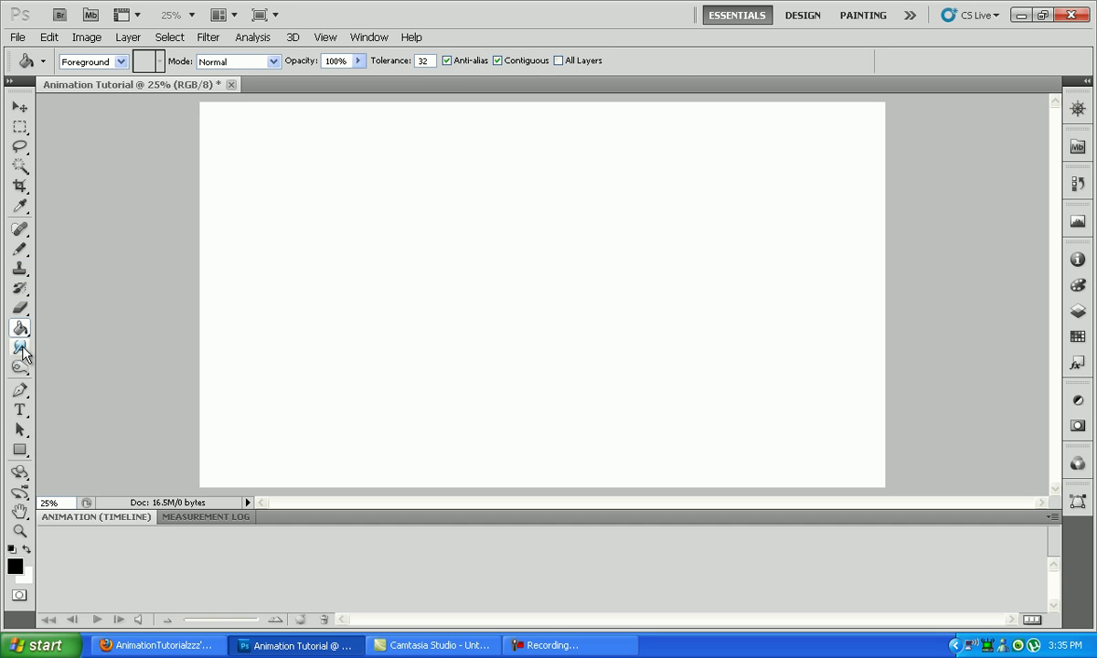
{"action": "left_click", "coordinate": [22, 351]}
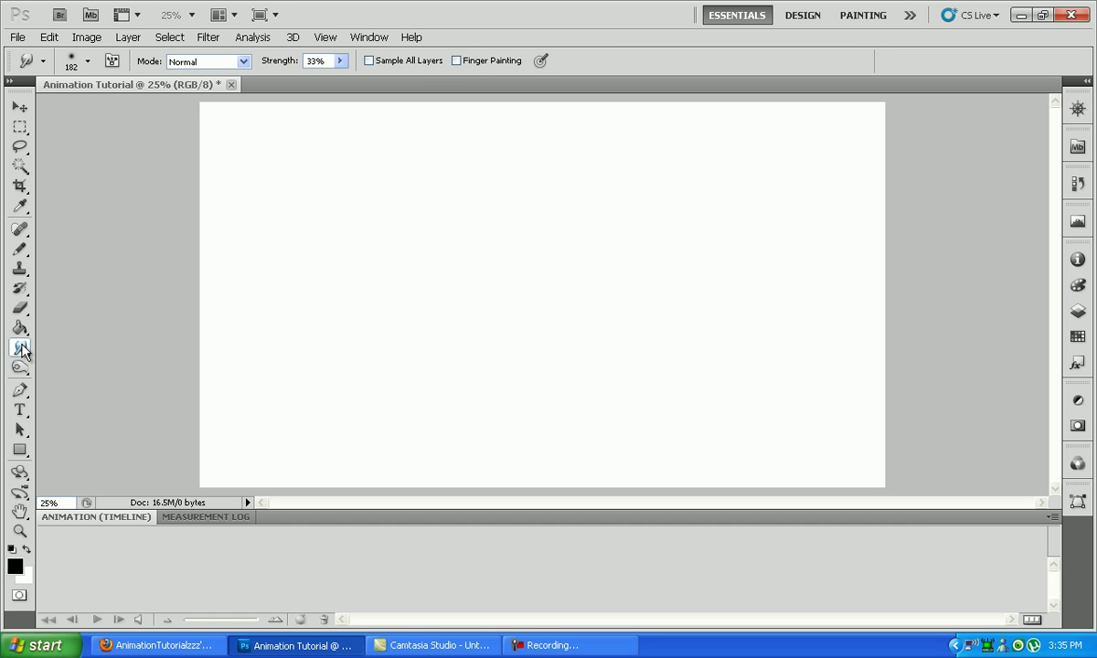
{"action": "left_click", "coordinate": [21, 351]}
{"action": "left_click", "coordinate": [20, 368]}
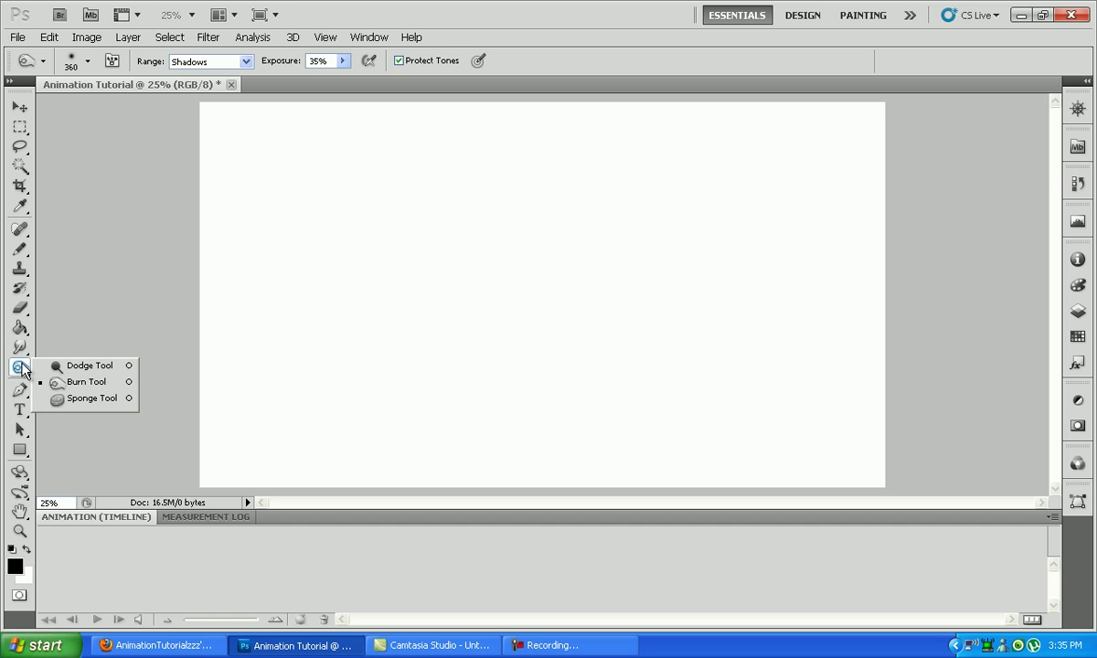
Try the Pen tool by drawing a curved multi-point path across the canvas, and delete the path.
{"action": "left_click", "coordinate": [20, 389]}
{"action": "left_click", "coordinate": [276, 377]}
{"action": "left_click_drag", "start_coordinate": [452, 251], "coordinate": [520, 269]}
{"action": "left_click_drag", "start_coordinate": [723, 355], "coordinate": [792, 341]}
{"action": "left_click_drag", "start_coordinate": [800, 238], "coordinate": [671, 160]}
{"action": "left_click_drag", "start_coordinate": [565, 168], "coordinate": [530, 209]}
{"action": "left_click_drag", "start_coordinate": [473, 355], "coordinate": [334, 362]}
{"action": "left_click_drag", "start_coordinate": [341, 175], "coordinate": [461, 152]}
{"action": "left_click_drag", "start_coordinate": [497, 224], "coordinate": [514, 237]}
{"action": "right_click", "coordinate": [313, 399]}
{"action": "left_click", "coordinate": [352, 419]}
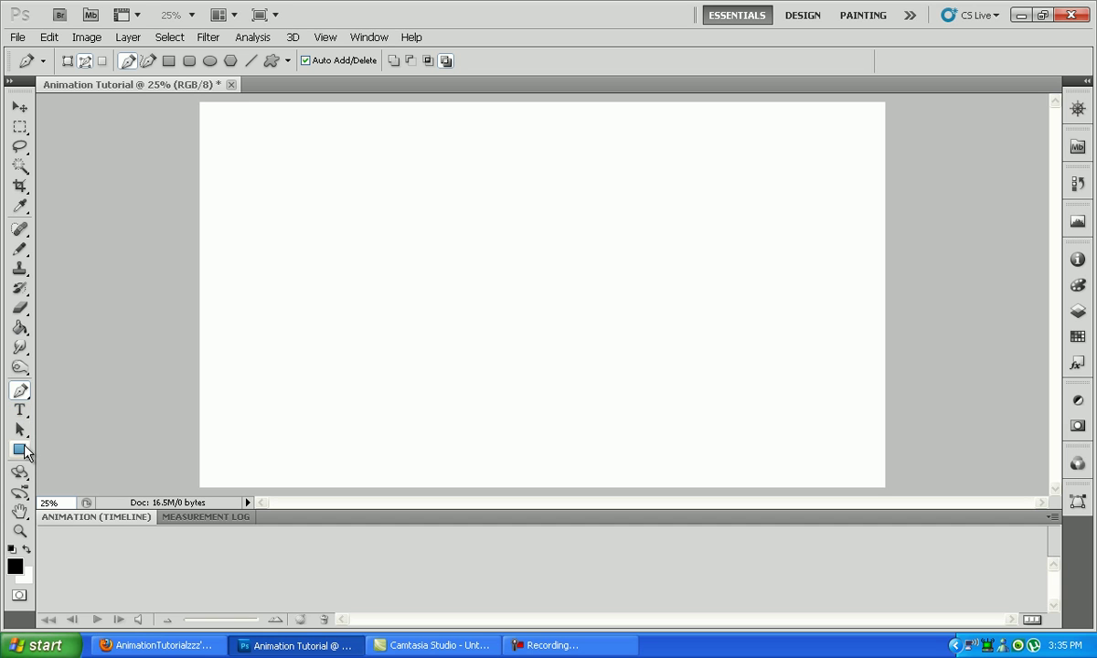
Choose the Pencil tool and set its size to 3 px.
{"action": "left_click", "coordinate": [19, 250]}
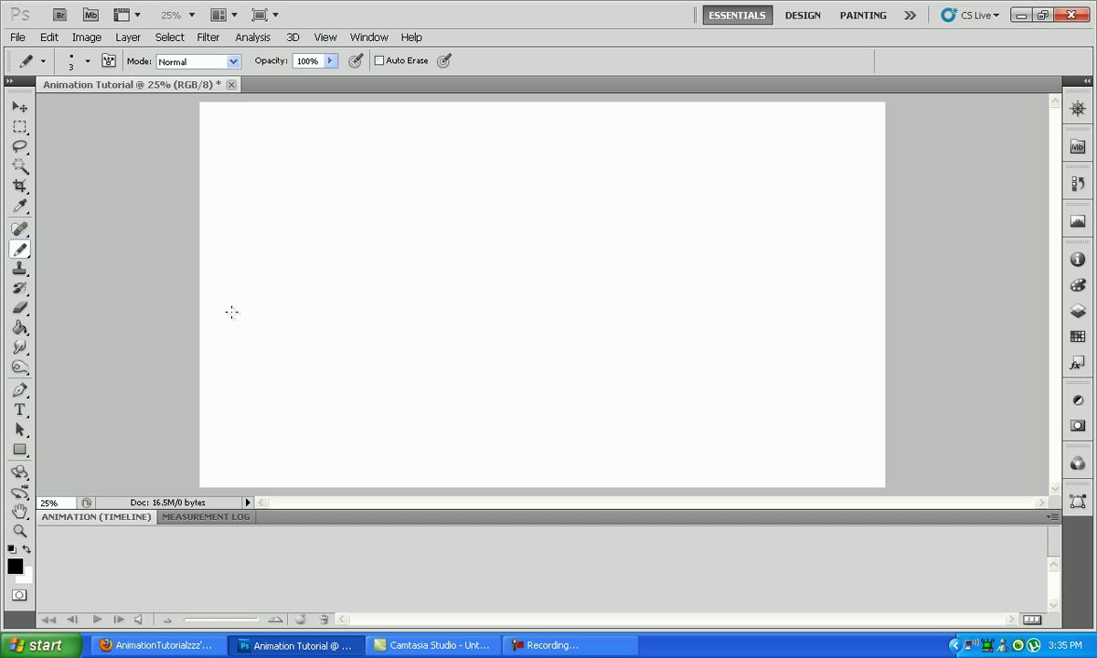
{"action": "left_click", "coordinate": [87, 61]}
{"action": "left_click", "coordinate": [103, 92]}
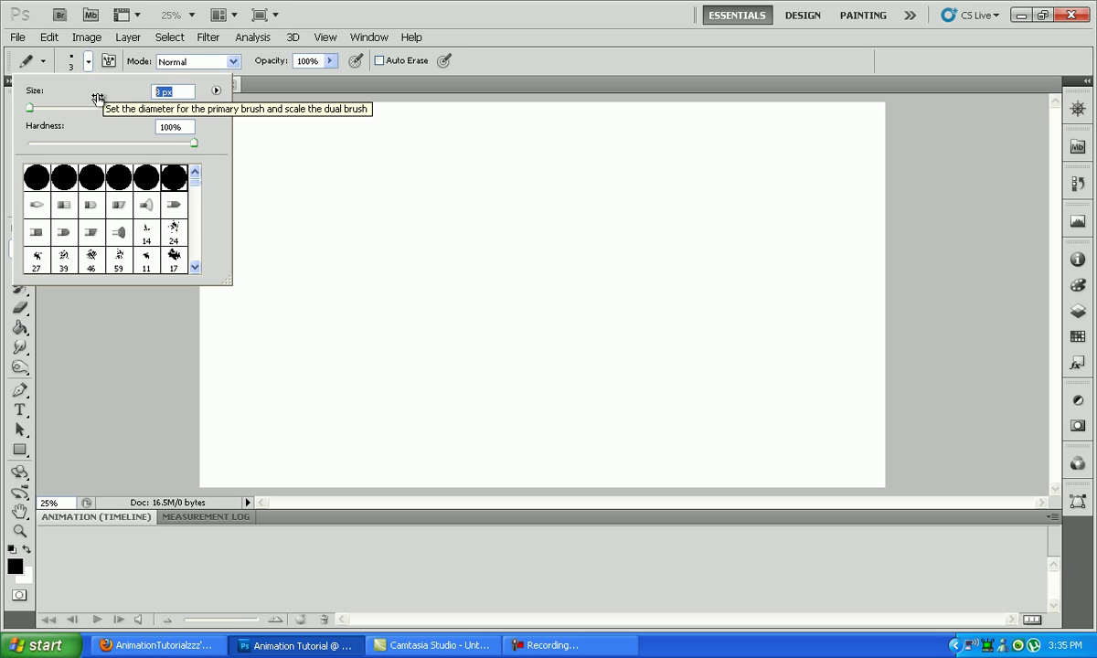
{"action": "type", "text": "3"}
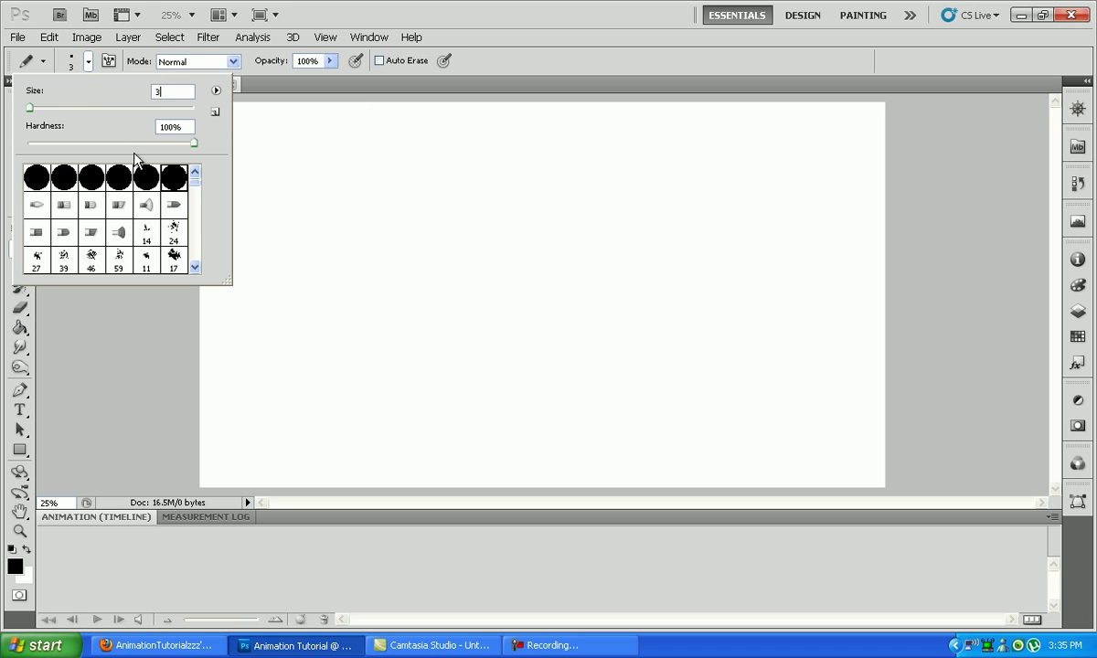
{"action": "left_click", "coordinate": [73, 62]}
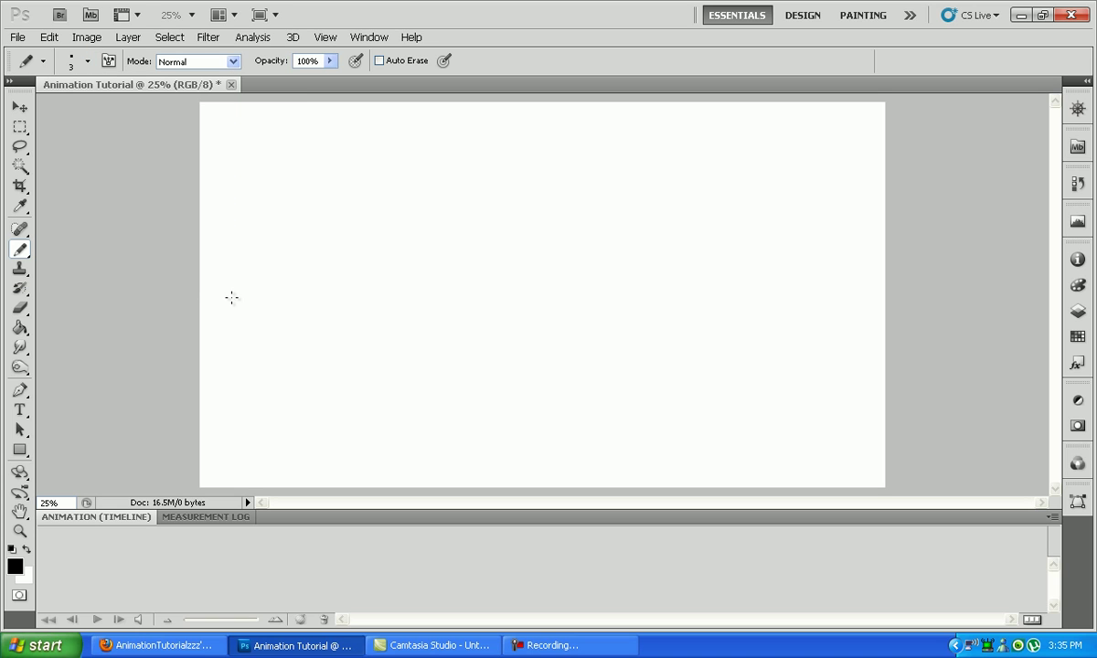
Add a new empty layer above the Background layer.
{"action": "left_click", "coordinate": [1078, 311]}
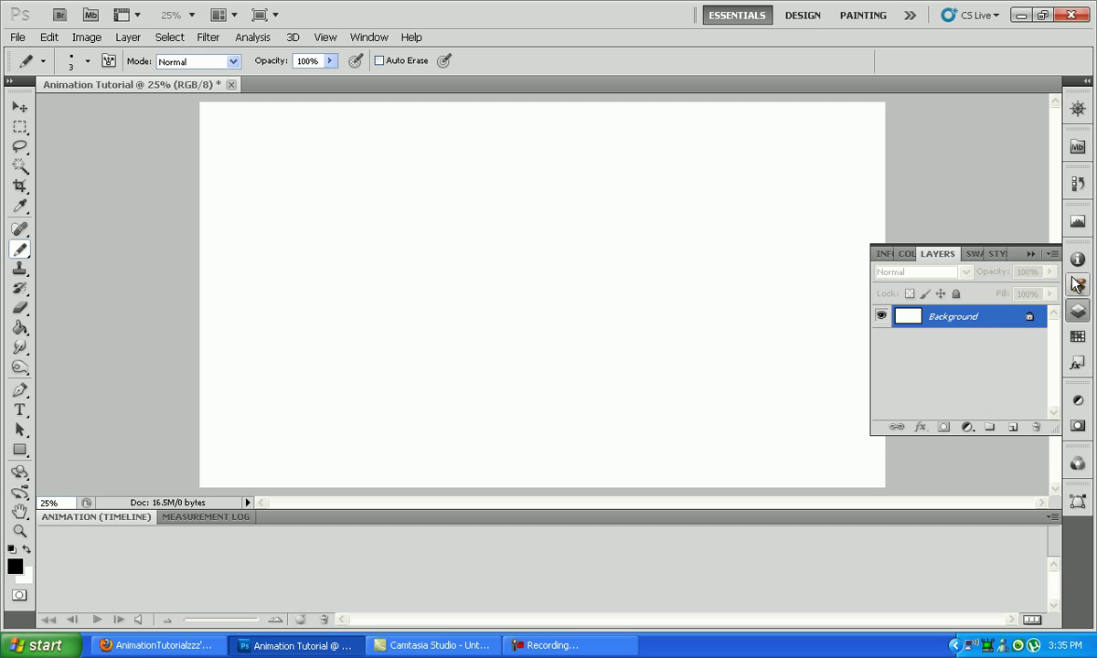
{"action": "left_click", "coordinate": [1011, 430]}
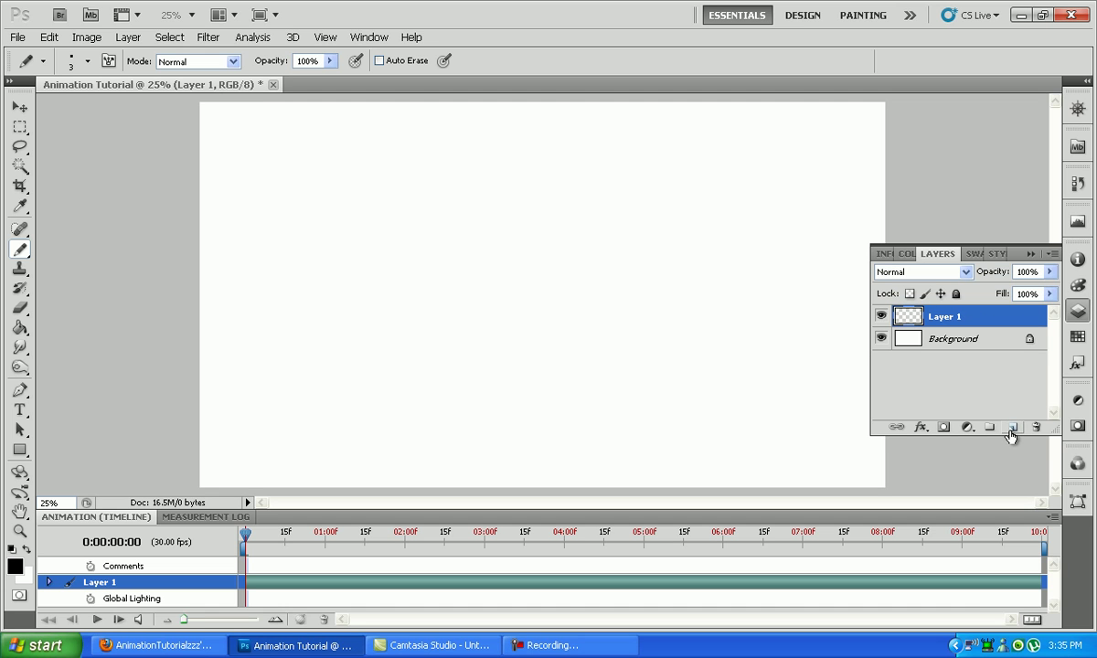
Switch the timeline to frame animation and set the first frame's delay to 0.1 seconds.
{"action": "left_click", "coordinate": [1031, 620]}
{"action": "left_click", "coordinate": [89, 605]}
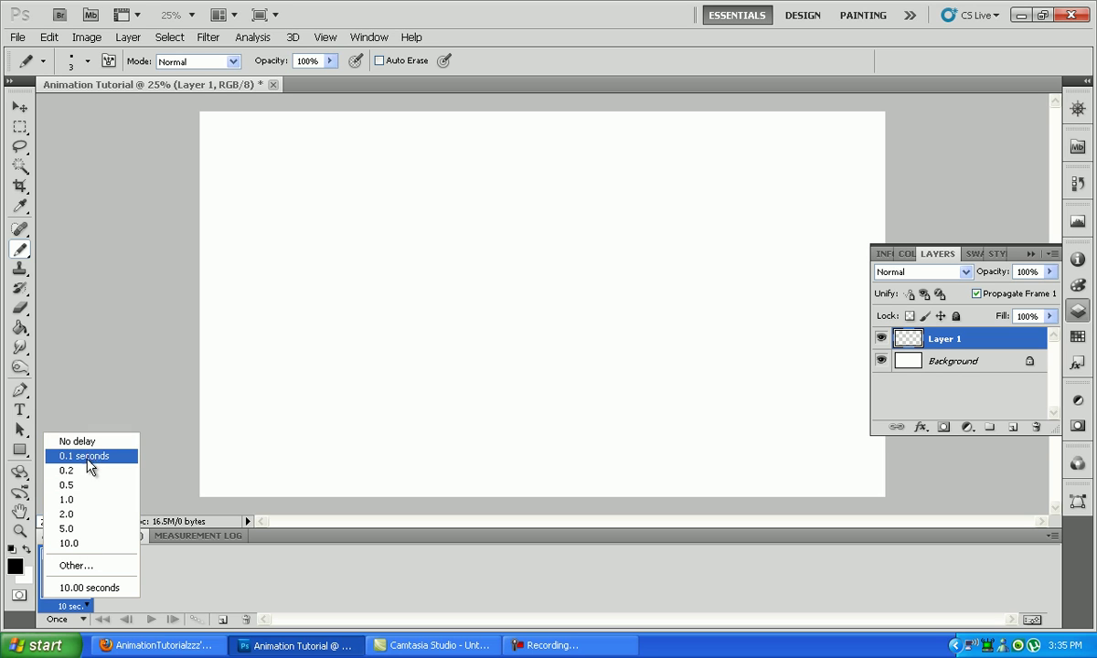
{"action": "left_click", "coordinate": [92, 456]}
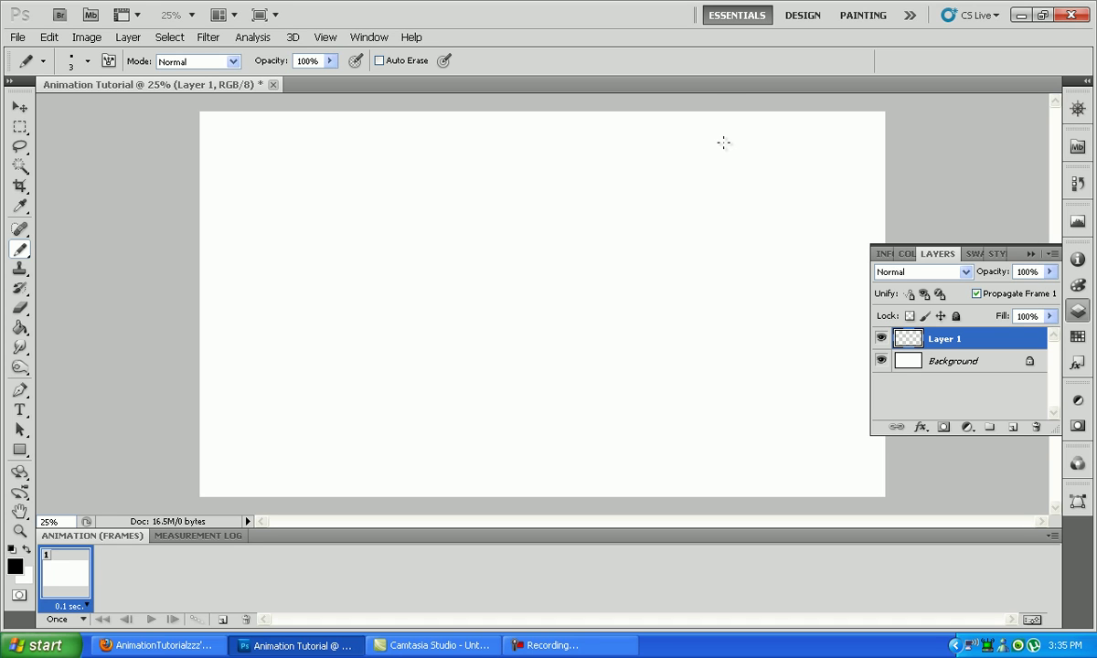
{"action": "left_click", "coordinate": [559, 647]}
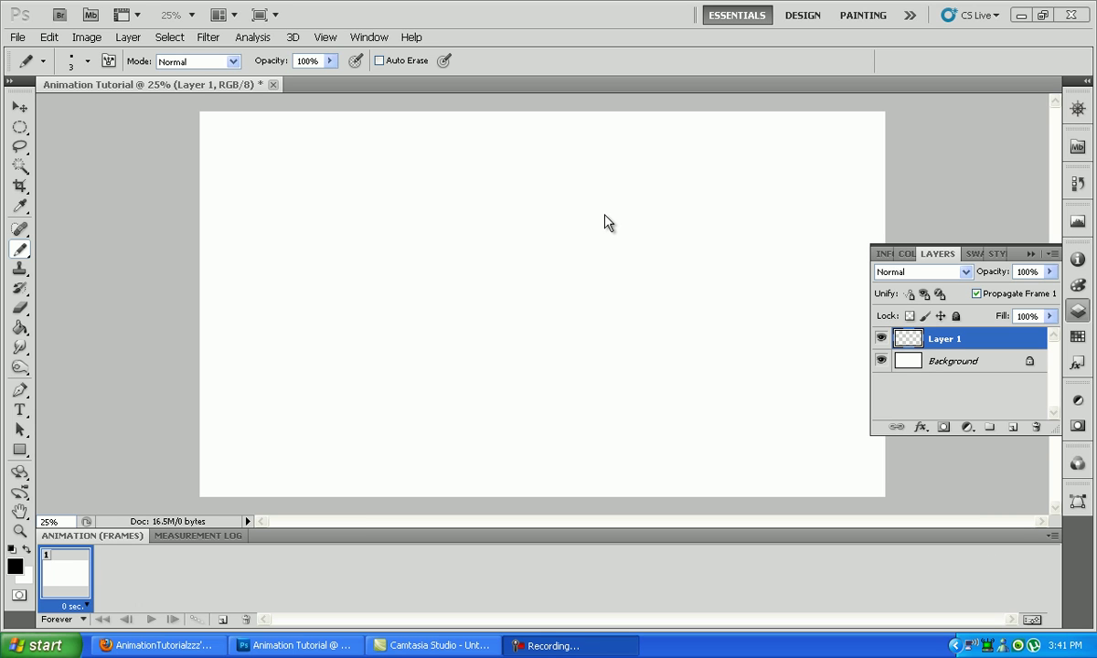
{"action": "left_click", "coordinate": [51, 137]}
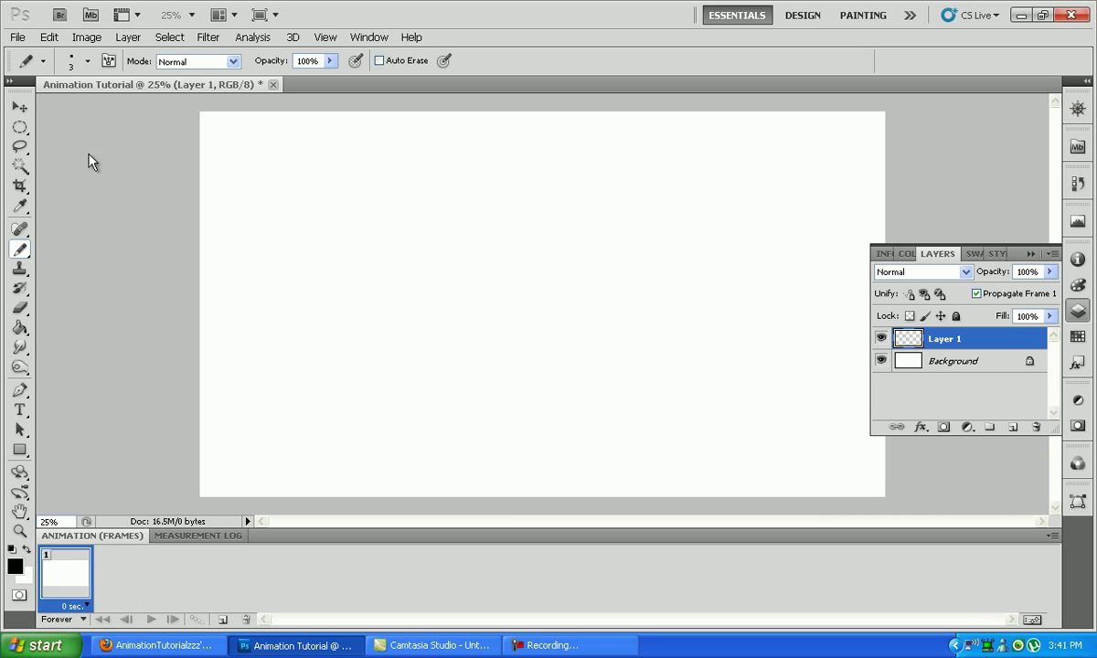
Make a circular selection in the upper middle of the canvas, stroke it with a centered 3 px black line, and deselect it.
{"action": "left_click", "coordinate": [19, 127]}
{"action": "left_click_drag", "start_coordinate": [459, 163], "coordinate": [567, 298]}
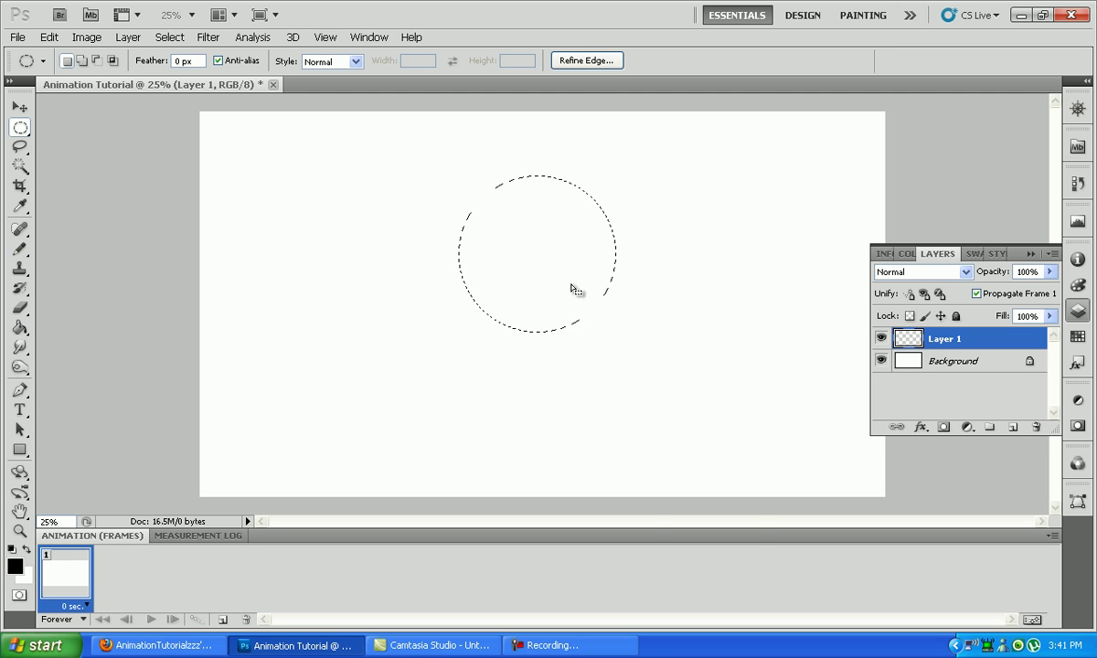
{"action": "right_click", "coordinate": [644, 311]}
{"action": "left_click", "coordinate": [675, 524]}
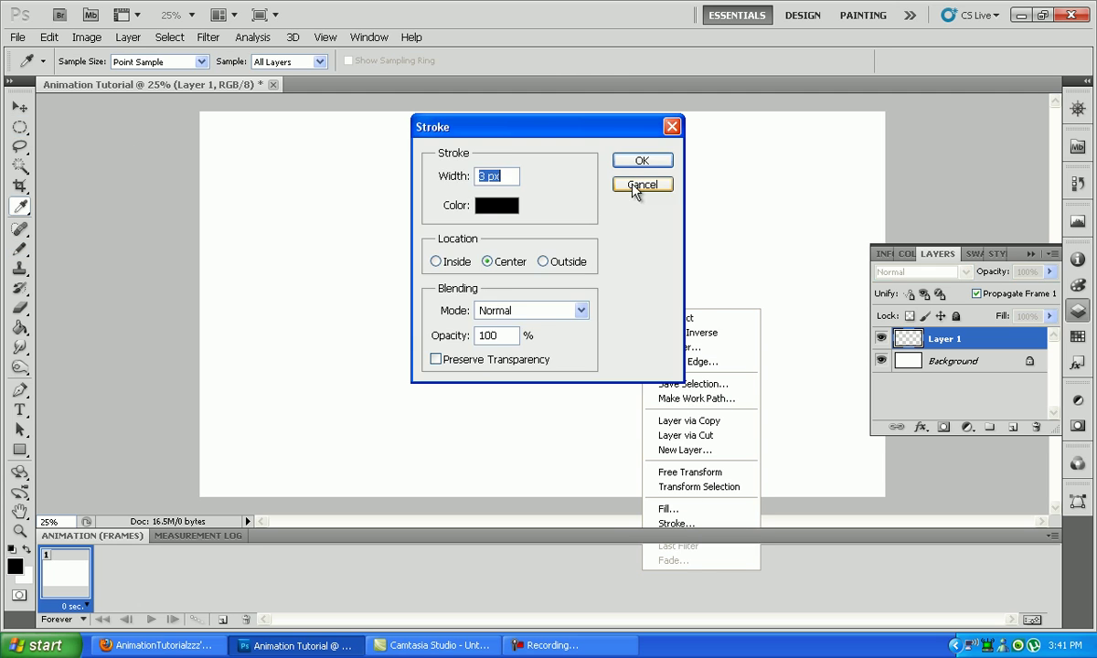
{"action": "left_click", "coordinate": [644, 166]}
{"action": "right_click", "coordinate": [644, 206]}
{"action": "left_click", "coordinate": [665, 218]}
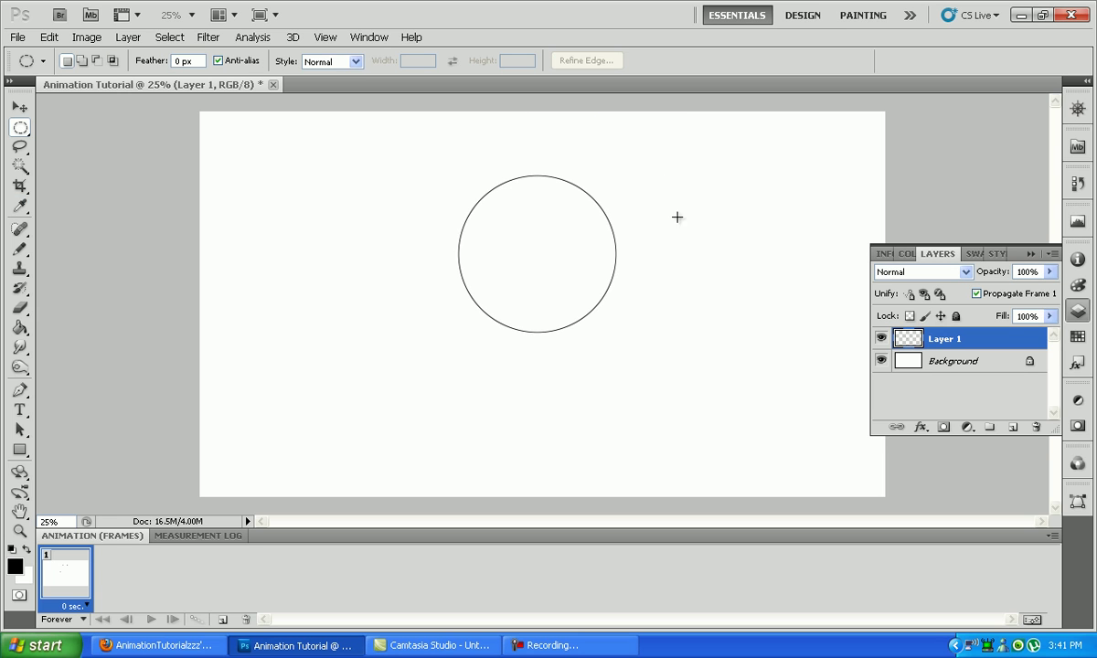
With the Pencil tool, draw a vertical centre line through the circle and a rounded jaw reaching down to the chin.
{"action": "left_click", "coordinate": [19, 249]}
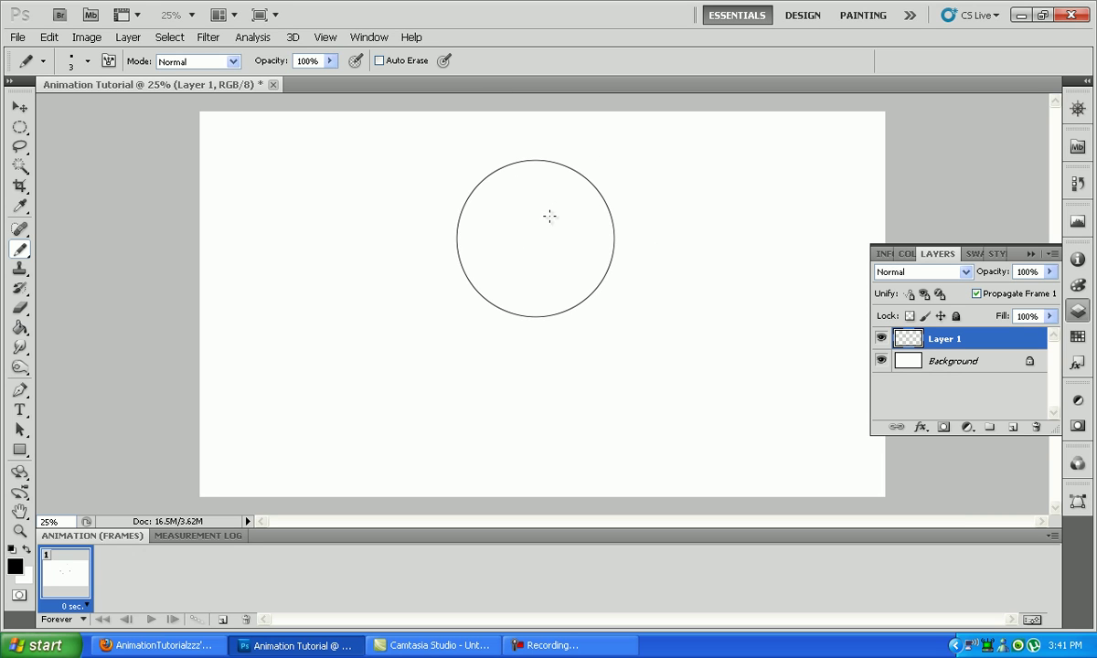
{"action": "left_click_drag", "start_coordinate": [533, 168], "coordinate": [539, 351]}
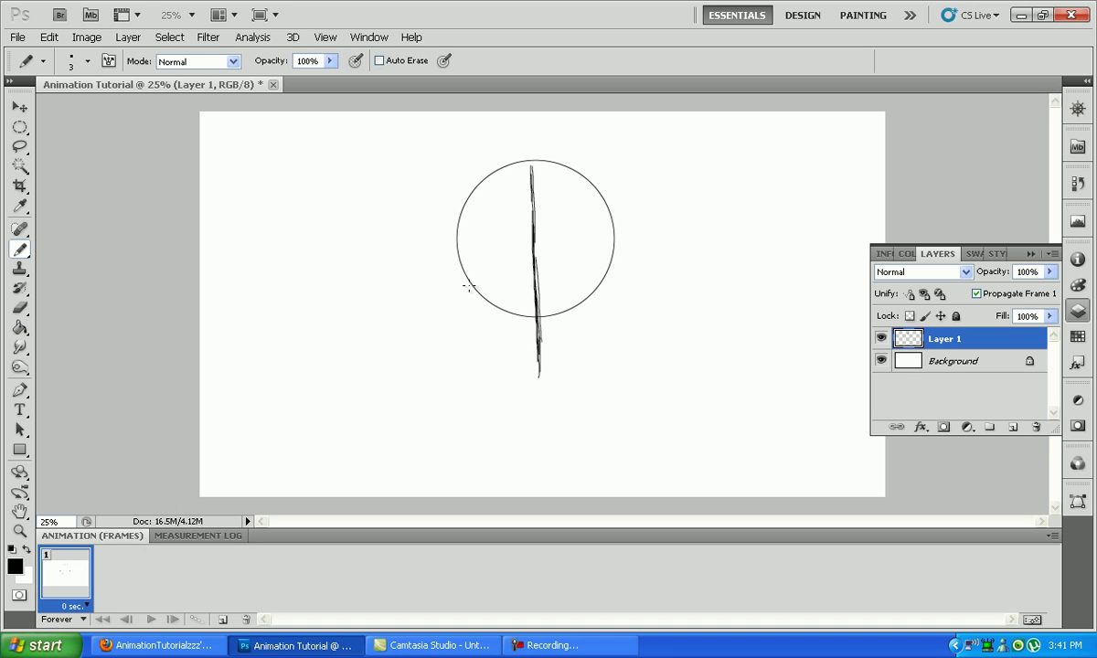
{"action": "left_click_drag", "start_coordinate": [458, 260], "coordinate": [481, 333]}
{"action": "key", "text": "ctrl+z"}
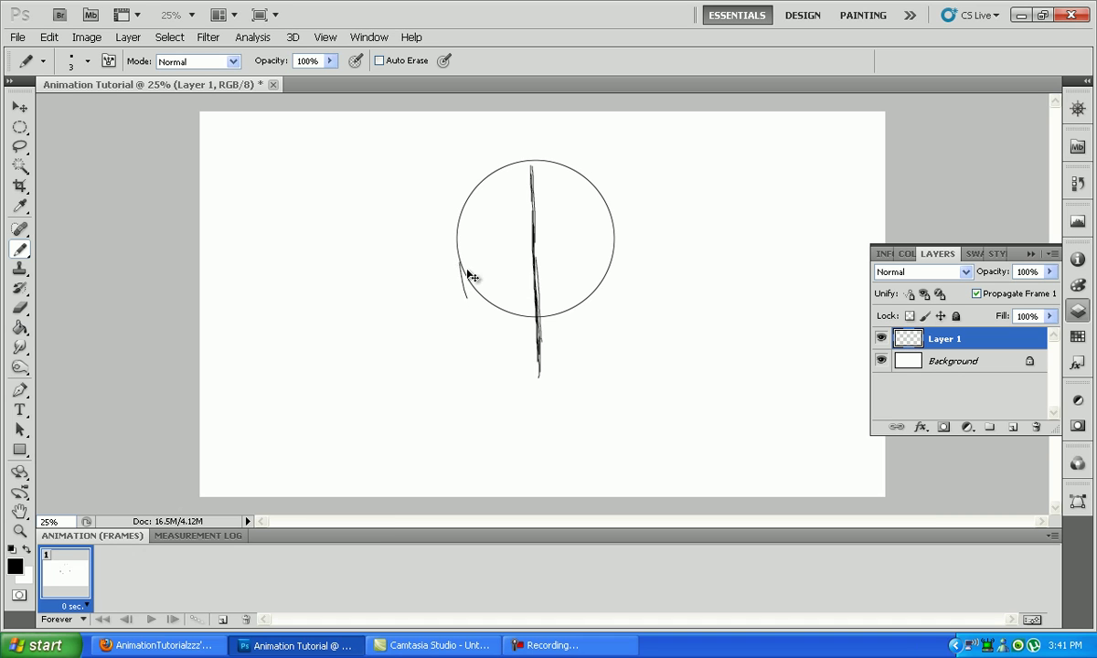
{"action": "mouse_move", "coordinate": [460, 256]}
{"action": "left_mouse_down"}
{"action": "mouse_move", "coordinate": [476, 330]}
{"action": "mouse_move", "coordinate": [468, 311]}
{"action": "mouse_move", "coordinate": [492, 355]}
{"action": "mouse_move", "coordinate": [511, 375]}
{"action": "mouse_move", "coordinate": [547, 373]}
{"action": "left_mouse_up"}
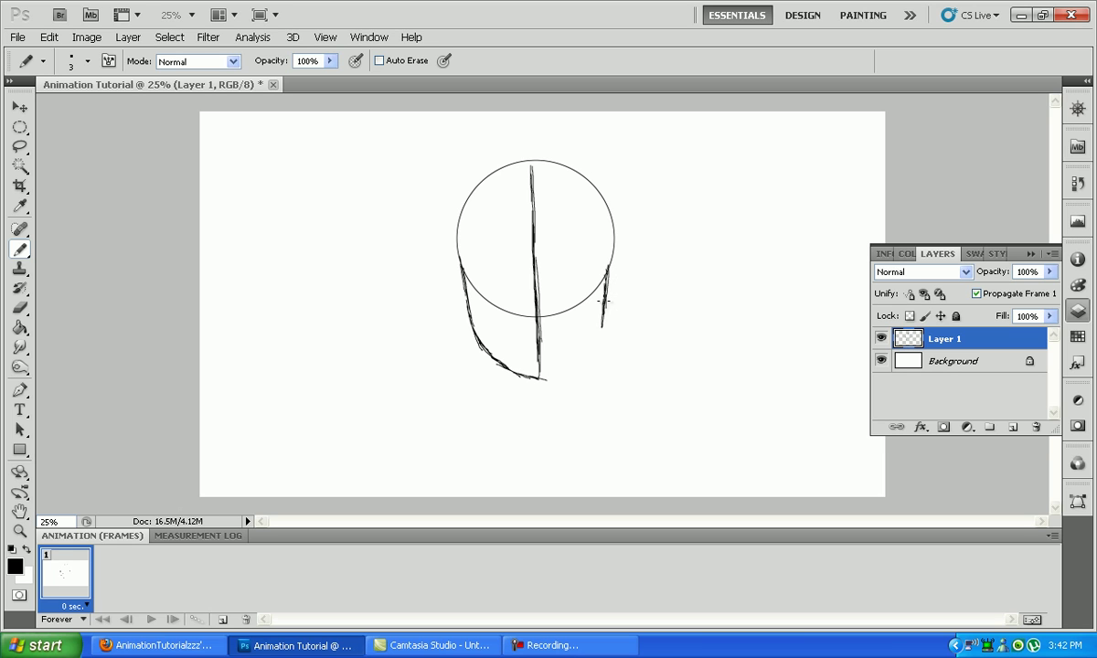
{"action": "mouse_move", "coordinate": [603, 326]}
{"action": "left_mouse_down"}
{"action": "mouse_move", "coordinate": [582, 362]}
{"action": "mouse_move", "coordinate": [539, 385]}
{"action": "left_mouse_up"}
Sketch an ear on each side of the head and a horizontal eye guideline between them.
{"action": "left_click_drag", "start_coordinate": [619, 256], "coordinate": [625, 290]}
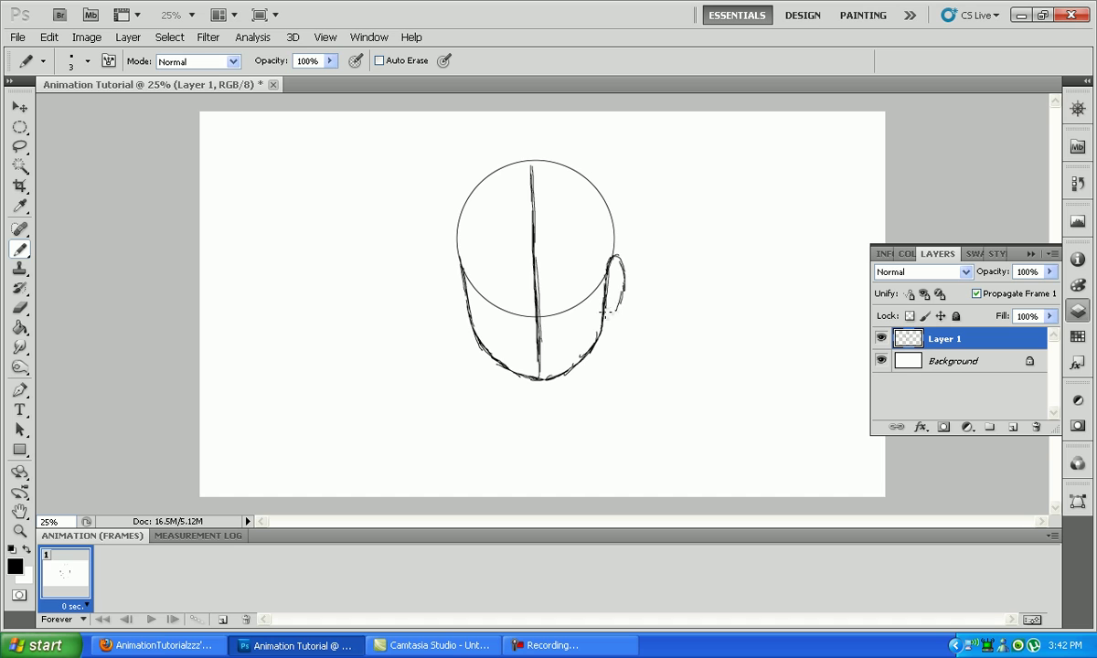
{"action": "left_click_drag", "start_coordinate": [457, 260], "coordinate": [453, 261]}
{"action": "left_click_drag", "start_coordinate": [503, 269], "coordinate": [611, 268]}
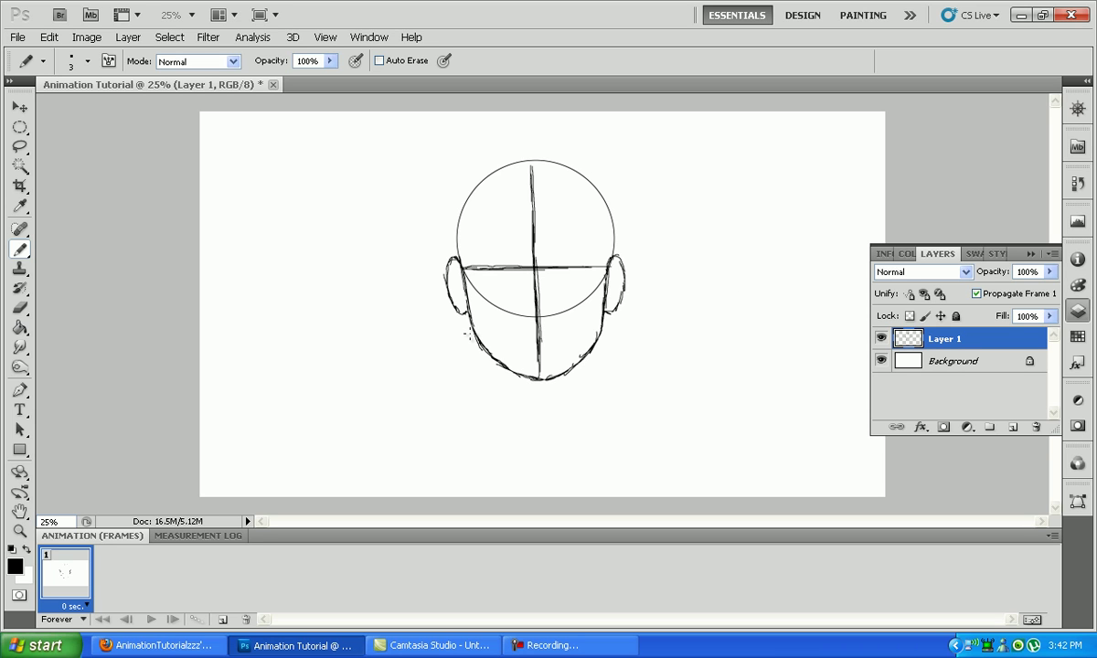
Sketch the neck and both shoulders down to the canvas's lower edge, and go over the skull outline with rough strokes.
{"action": "left_click_drag", "start_coordinate": [501, 370], "coordinate": [500, 403]}
{"action": "key", "text": "ctrl+z"}
{"action": "left_click_drag", "start_coordinate": [583, 393], "coordinate": [585, 400]}
{"action": "mouse_move", "coordinate": [499, 400]}
{"action": "left_mouse_down"}
{"action": "mouse_move", "coordinate": [598, 416]}
{"action": "mouse_move", "coordinate": [458, 423]}
{"action": "mouse_move", "coordinate": [388, 457]}
{"action": "left_mouse_up"}
{"action": "mouse_move", "coordinate": [593, 405]}
{"action": "left_mouse_down"}
{"action": "mouse_move", "coordinate": [683, 444]}
{"action": "mouse_move", "coordinate": [706, 487]}
{"action": "left_mouse_up"}
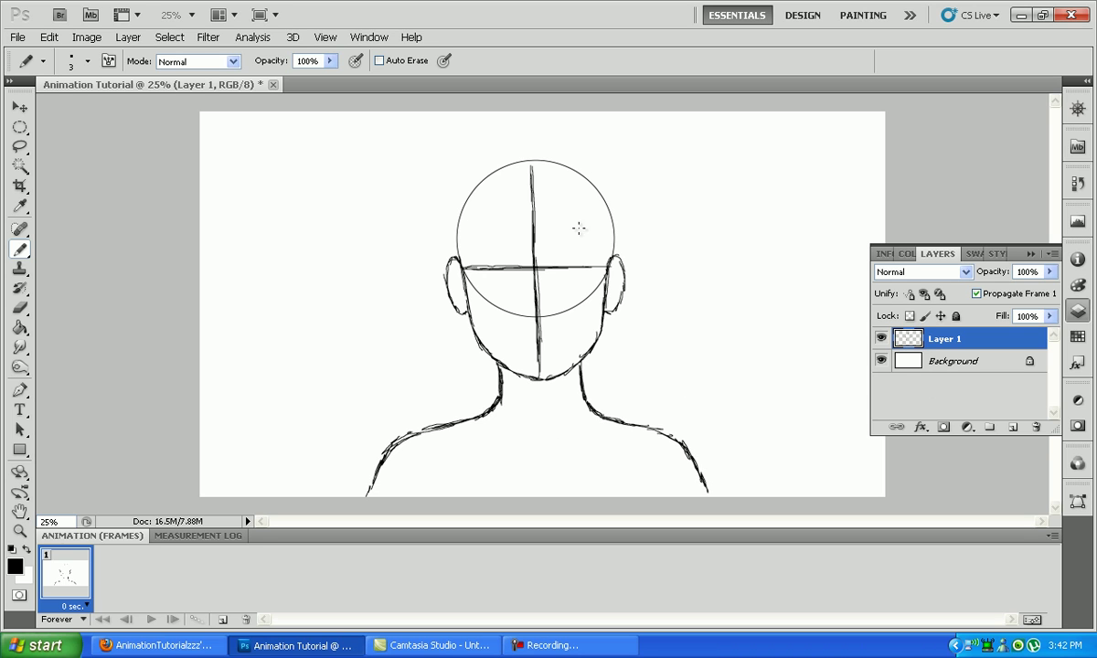
{"action": "mouse_move", "coordinate": [455, 231]}
{"action": "left_mouse_down"}
{"action": "mouse_move", "coordinate": [514, 176]}
{"action": "mouse_move", "coordinate": [556, 171]}
{"action": "mouse_move", "coordinate": [584, 173]}
{"action": "mouse_move", "coordinate": [611, 222]}
{"action": "left_mouse_up"}
Rename the layer holding the head drawing as sketch.
{"action": "double_click", "coordinate": [955, 342]}
{"action": "type", "text": "sketch"}
{"action": "key", "text": "Return"}
Lower the sketch layer's opacity to 24% and add a new empty layer above it.
{"action": "left_click", "coordinate": [1050, 272]}
{"action": "left_click_drag", "start_coordinate": [1049, 289], "coordinate": [996, 300]}
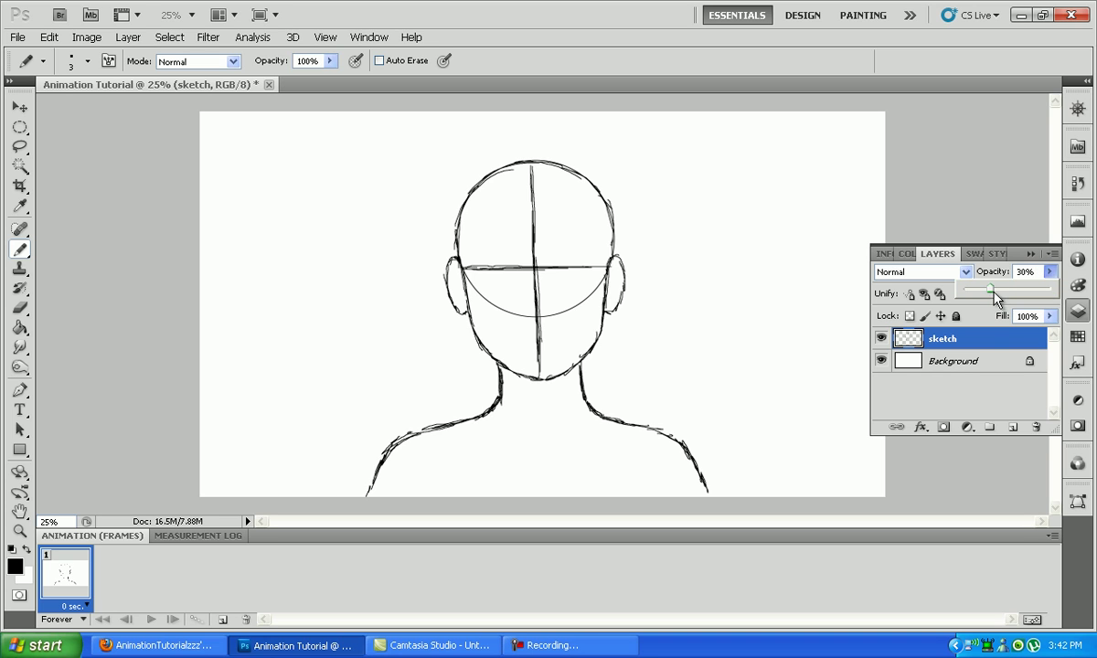
{"action": "key", "text": "ctrl+shift+alt+n"}
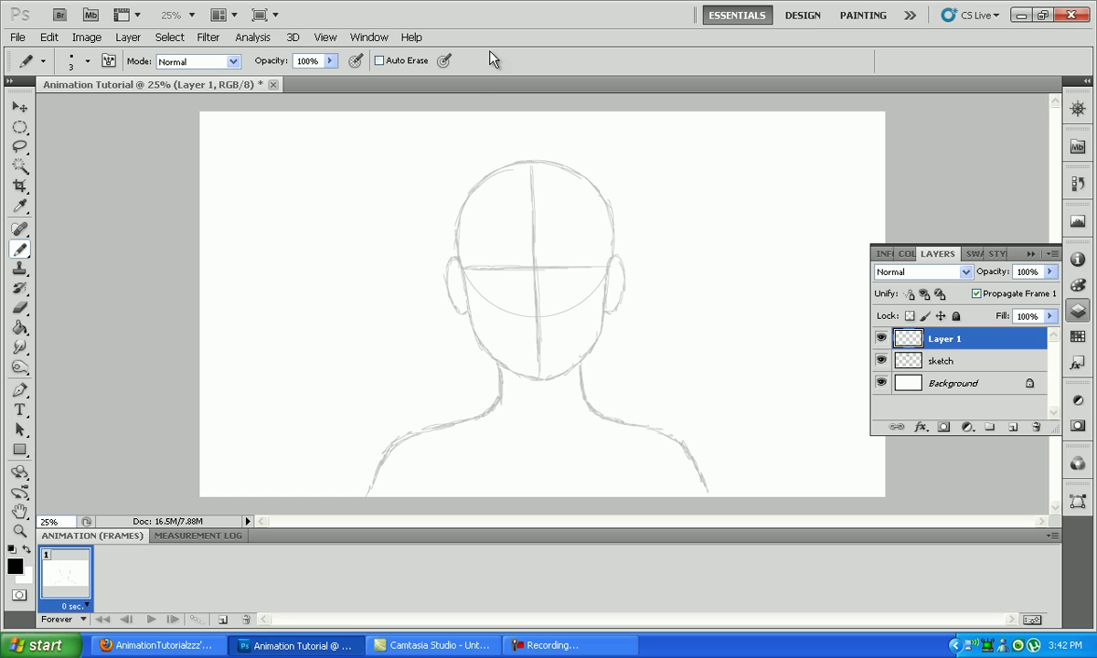
On the sketch layer, draw a jagged hair fringe across the forehead.
{"action": "left_click", "coordinate": [910, 361]}
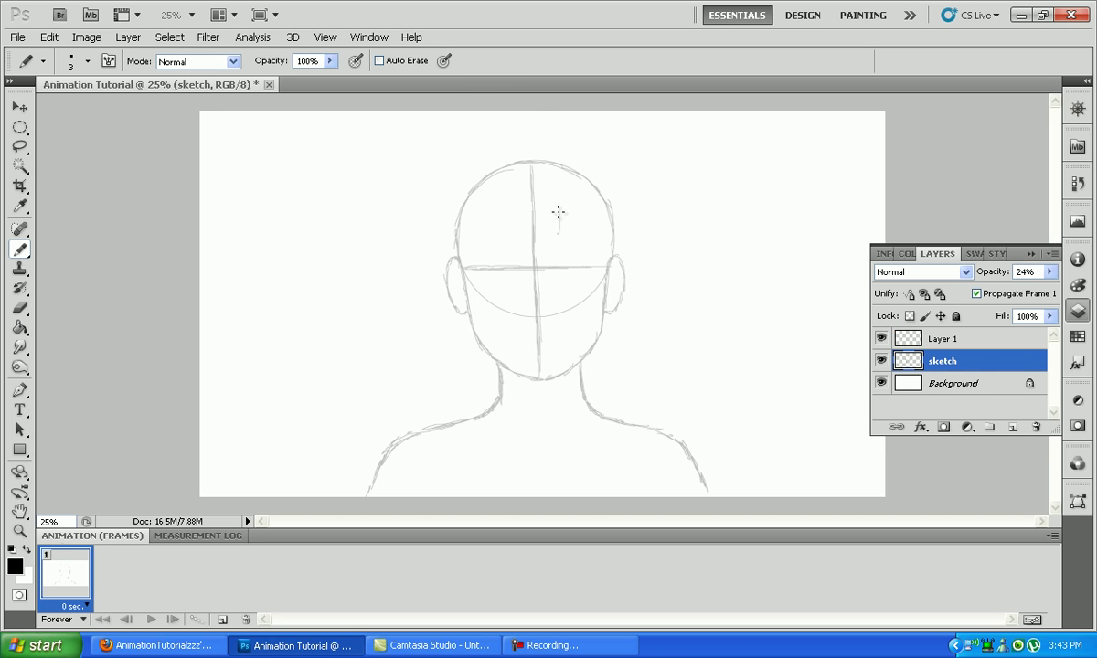
{"action": "left_click_drag", "start_coordinate": [558, 225], "coordinate": [541, 247]}
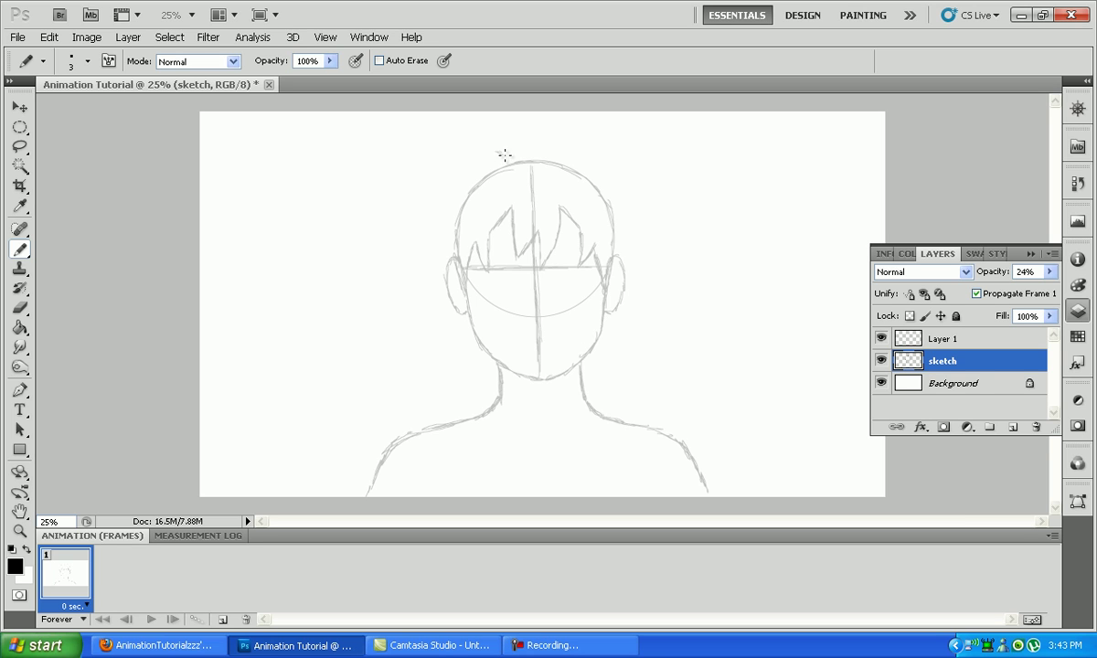
Sketch the spiky outer hair outline around the head and down past both ears, and add a curved shirt neckline.
{"action": "key", "text": "ctrl+z"}
{"action": "left_click_drag", "start_coordinate": [443, 222], "coordinate": [443, 233]}
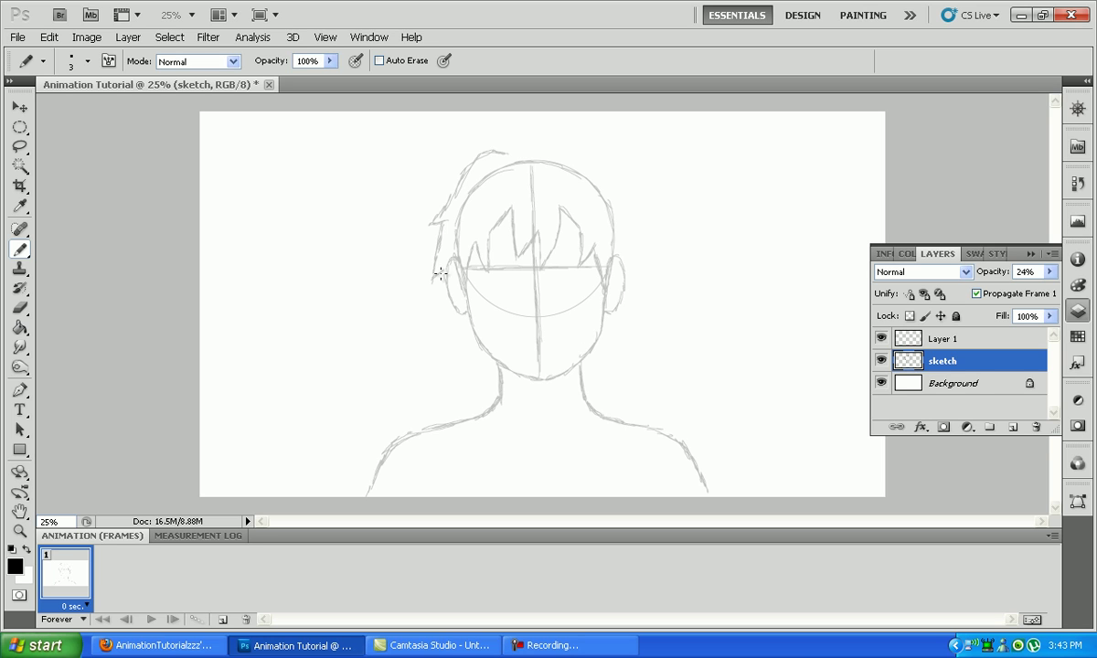
{"action": "left_click_drag", "start_coordinate": [445, 280], "coordinate": [440, 272]}
{"action": "left_click_drag", "start_coordinate": [455, 323], "coordinate": [466, 325]}
{"action": "left_click_drag", "start_coordinate": [473, 152], "coordinate": [487, 138]}
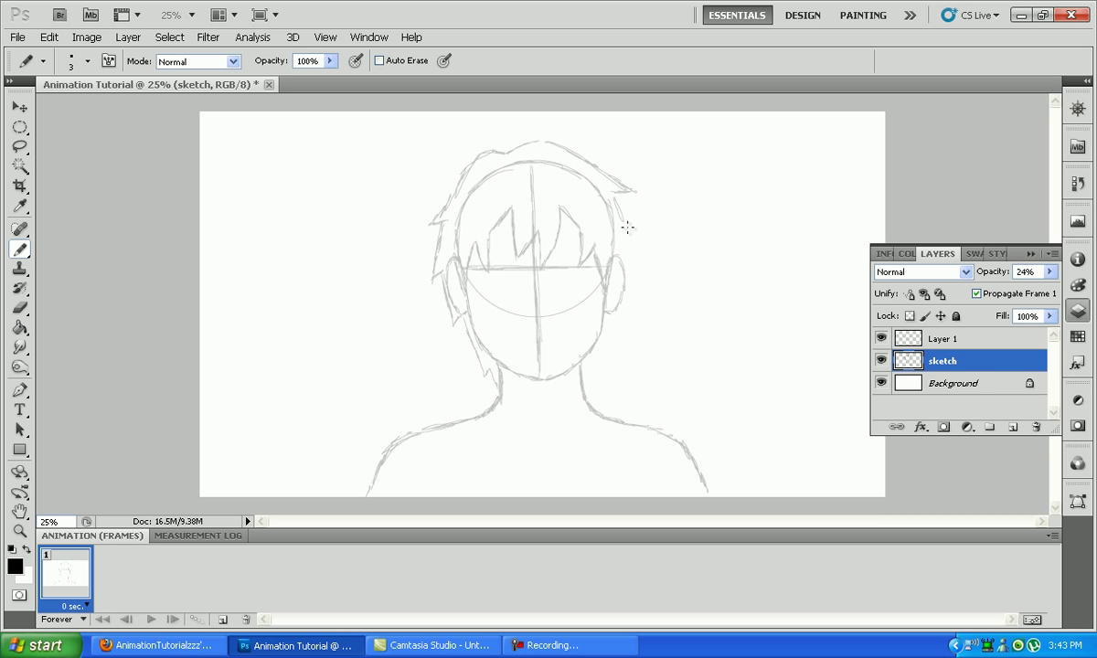
{"action": "left_click_drag", "start_coordinate": [624, 245], "coordinate": [624, 315]}
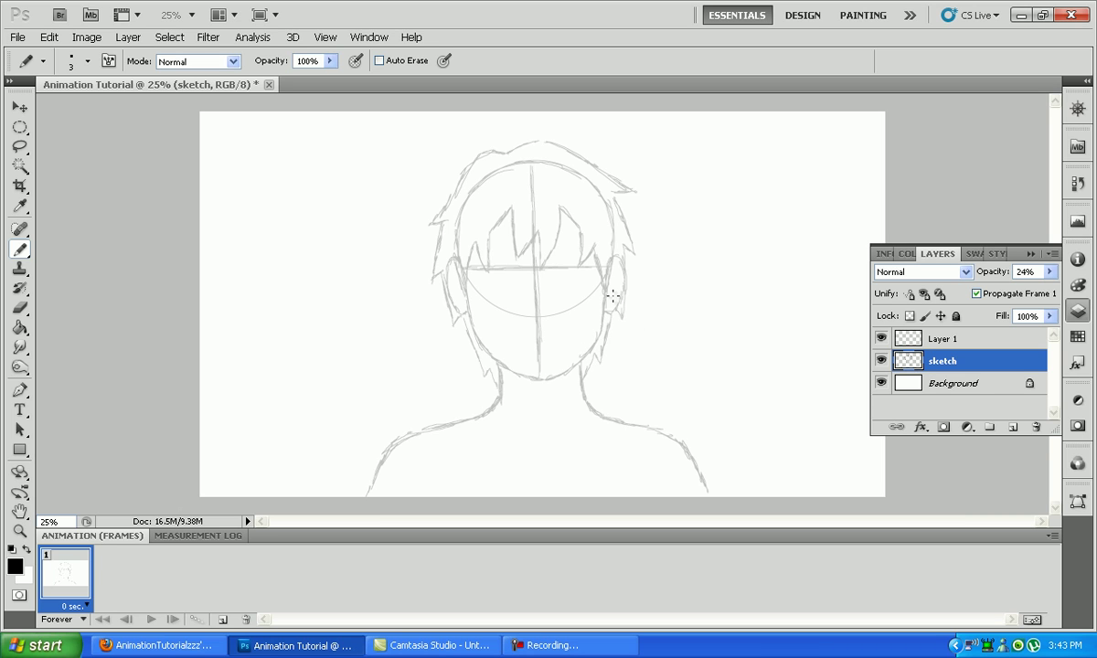
{"action": "left_click_drag", "start_coordinate": [495, 412], "coordinate": [539, 424]}
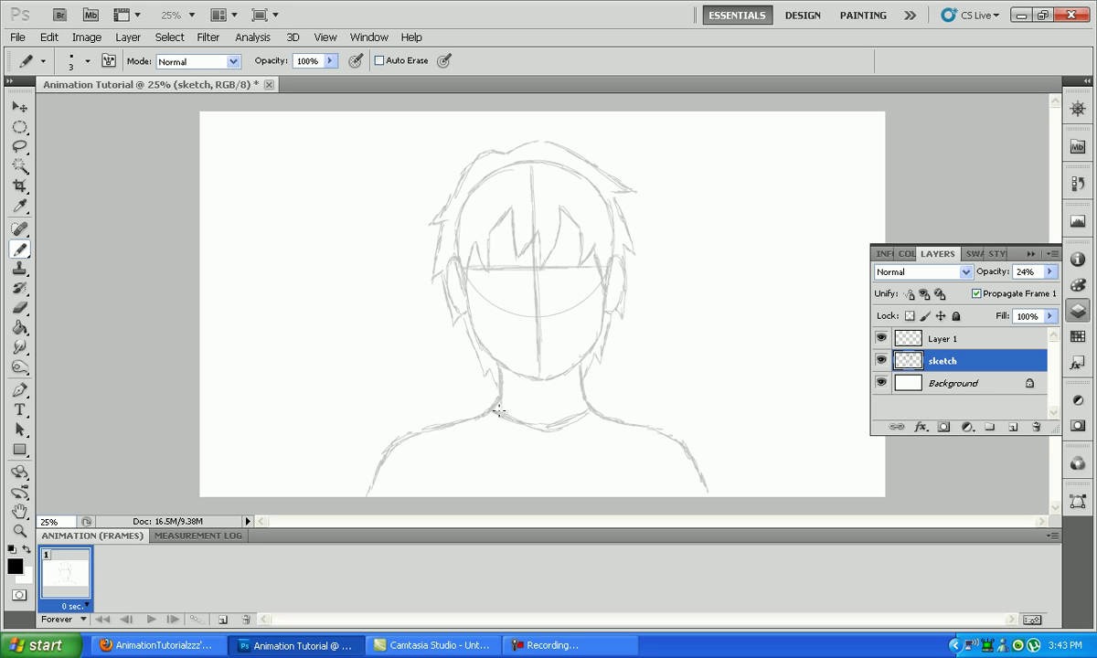
On Layer 1 at 50% zoom, trace the central spikes of the hair fringe with the Pencil tool.
{"action": "left_click", "coordinate": [955, 350]}
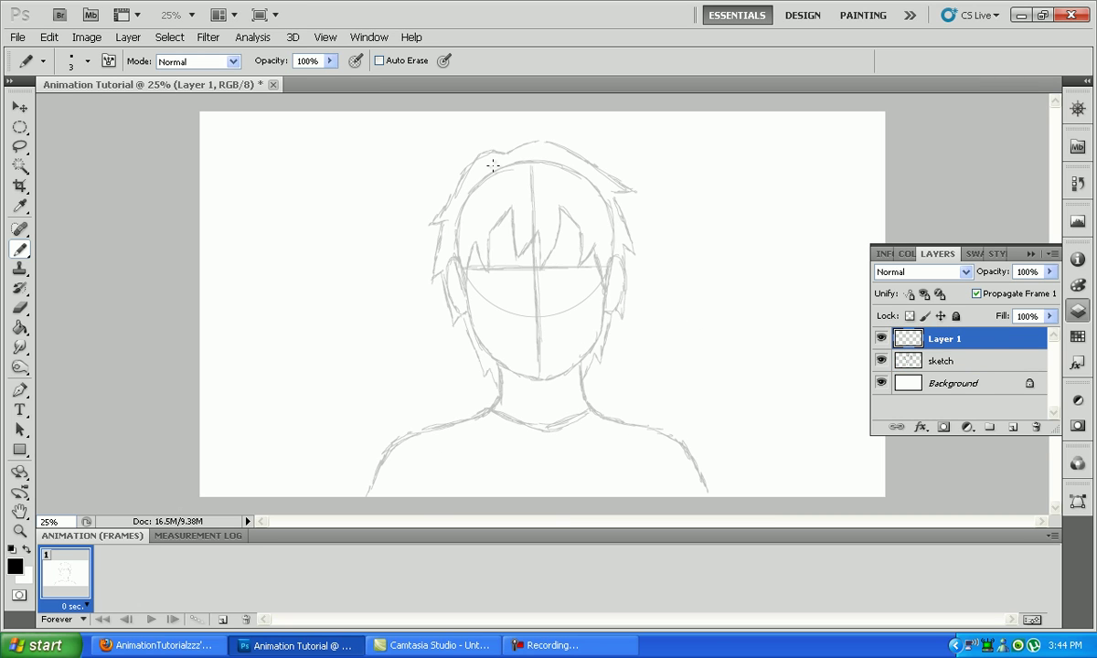
{"action": "left_click", "coordinate": [191, 15]}
{"action": "left_click", "coordinate": [179, 45]}
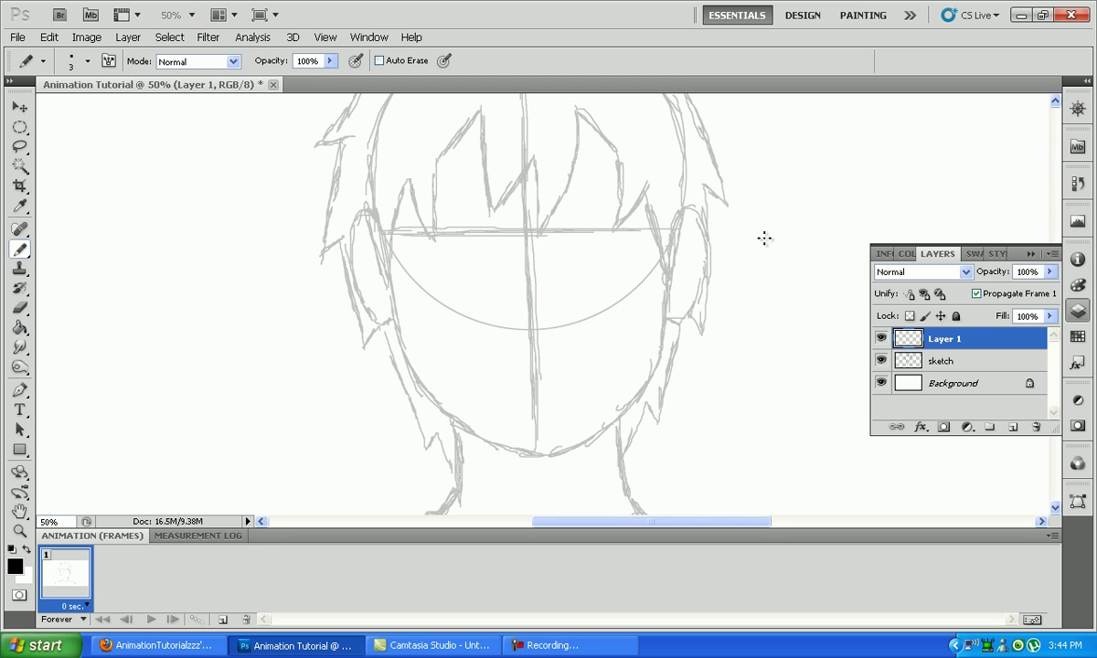
{"action": "left_click", "coordinate": [1037, 254]}
{"action": "left_click_drag", "start_coordinate": [1058, 289], "coordinate": [1059, 251]}
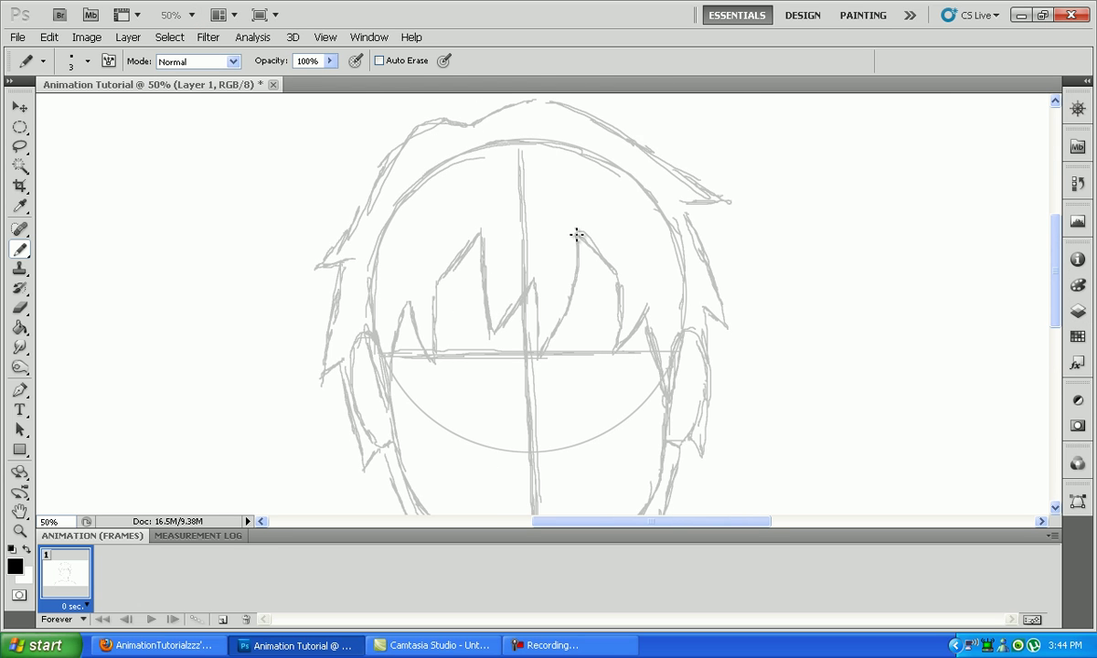
{"action": "left_click_drag", "start_coordinate": [575, 272], "coordinate": [546, 347]}
{"action": "left_click_drag", "start_coordinate": [530, 289], "coordinate": [491, 333]}
{"action": "left_click_drag", "start_coordinate": [483, 234], "coordinate": [487, 318]}
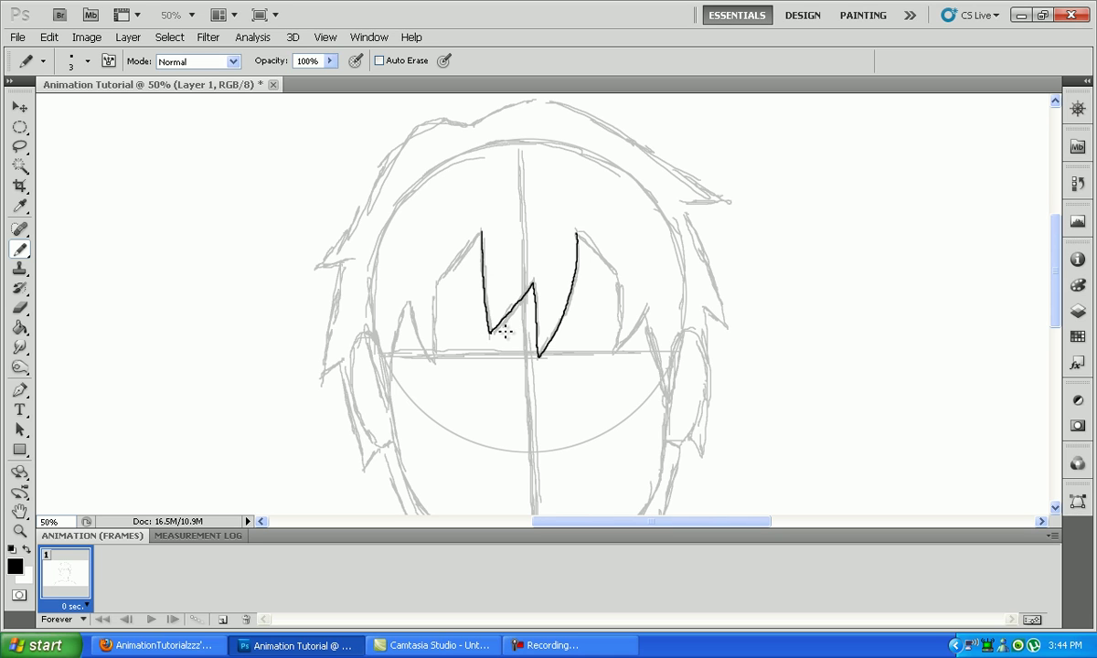
Trace the remaining fringe spikes on both sides of the forehead out to the ears, redoing the faulty strokes.
{"action": "mouse_move", "coordinate": [477, 237]}
{"action": "left_mouse_down"}
{"action": "mouse_move", "coordinate": [437, 285]}
{"action": "mouse_move", "coordinate": [435, 341]}
{"action": "left_mouse_up"}
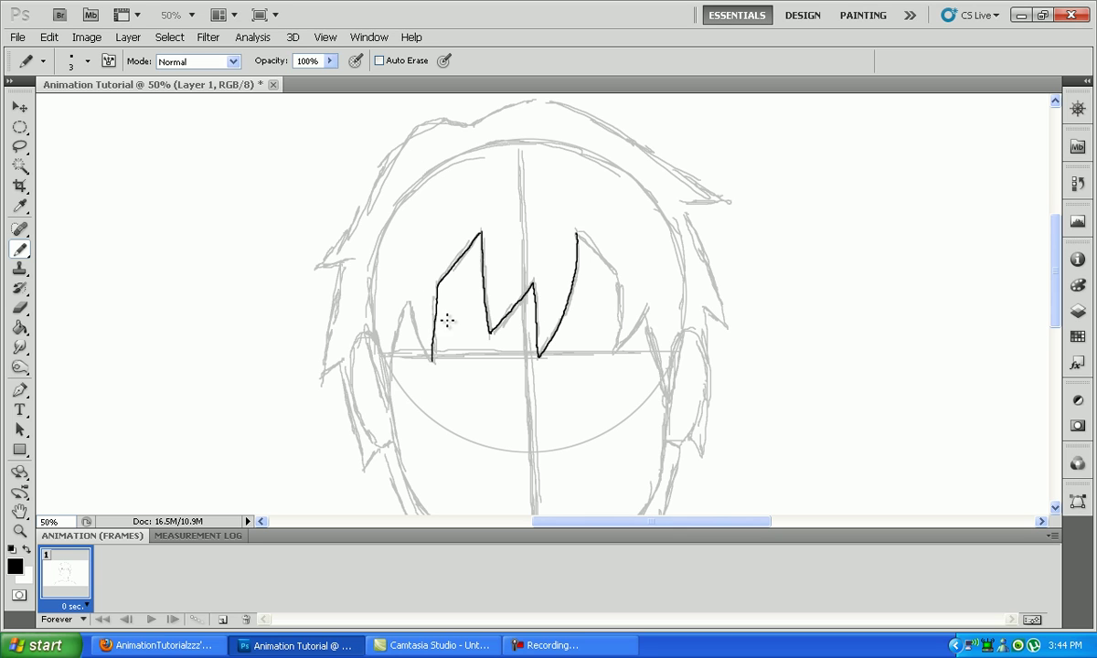
{"action": "left_click_drag", "start_coordinate": [410, 305], "coordinate": [431, 364]}
{"action": "mouse_move", "coordinate": [400, 315]}
{"action": "left_mouse_down"}
{"action": "mouse_move", "coordinate": [385, 402]}
{"action": "mouse_move", "coordinate": [369, 334]}
{"action": "left_mouse_up"}
{"action": "mouse_move", "coordinate": [576, 235]}
{"action": "left_mouse_down"}
{"action": "mouse_move", "coordinate": [616, 276]}
{"action": "mouse_move", "coordinate": [614, 355]}
{"action": "mouse_move", "coordinate": [661, 305]}
{"action": "mouse_move", "coordinate": [635, 337]}
{"action": "mouse_move", "coordinate": [644, 310]}
{"action": "mouse_move", "coordinate": [666, 405]}
{"action": "left_mouse_up"}
{"action": "key", "text": "ctrl+z"}
{"action": "key", "text": "ctrl+z"}
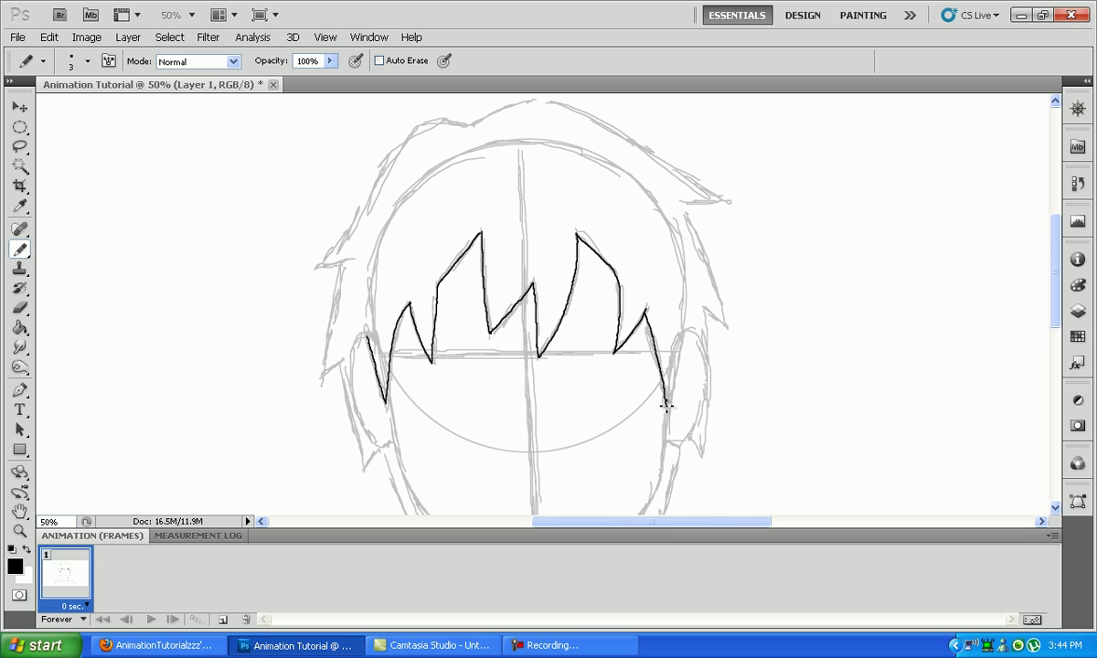
{"action": "mouse_move", "coordinate": [644, 314]}
{"action": "left_mouse_down"}
{"action": "mouse_move", "coordinate": [668, 390]}
{"action": "mouse_move", "coordinate": [682, 341]}
{"action": "left_mouse_up"}
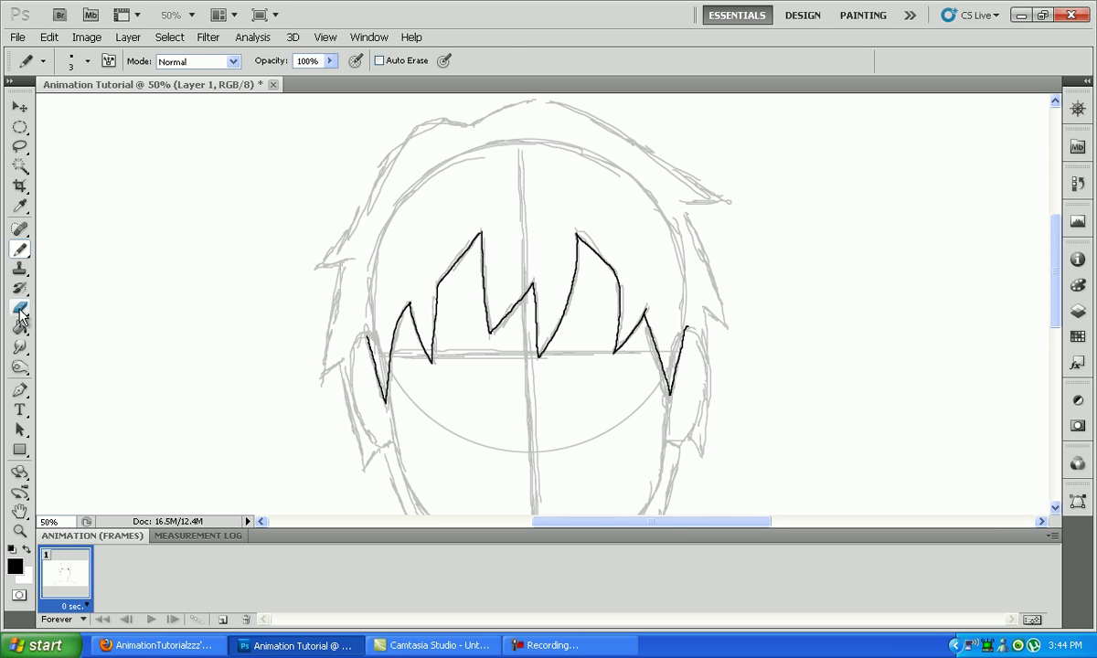
{"action": "key", "text": "e"}
{"action": "key", "text": "b"}
With the Pen tool, lay a path along the top of the hair to the upper-right hair tip and back inward.
{"action": "scroll", "coordinate": [1011, 281], "scroll_direction": "up", "scroll_amount": 1}
{"action": "left_click", "coordinate": [20, 389]}
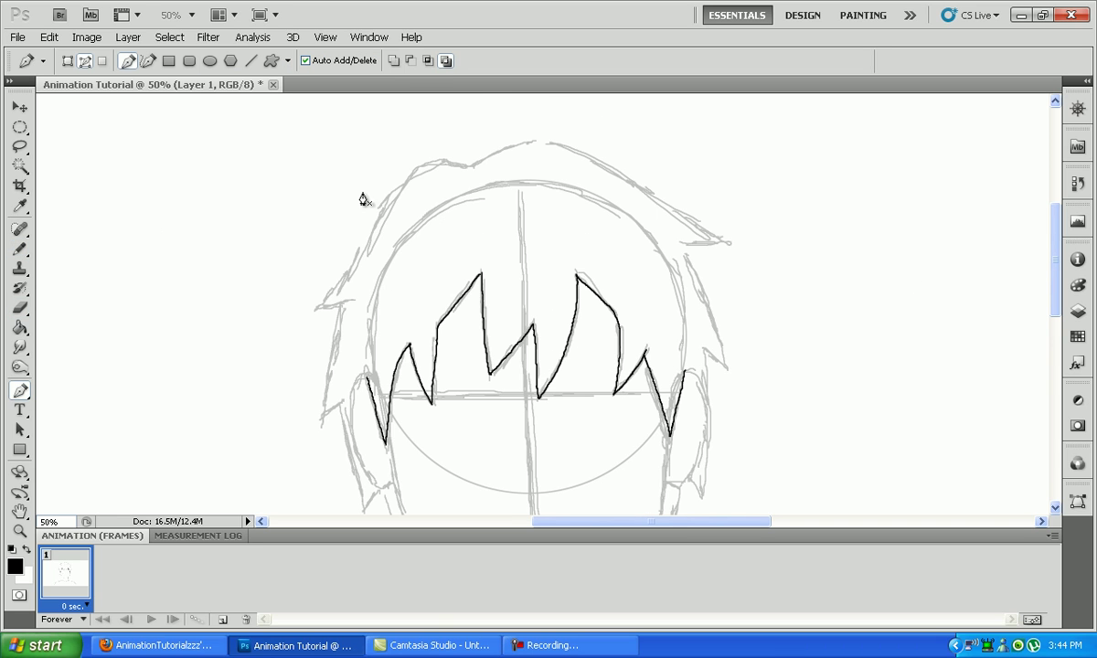
{"action": "left_click", "coordinate": [532, 142]}
{"action": "left_click", "coordinate": [506, 150]}
{"action": "left_click", "coordinate": [551, 142]}
{"action": "left_click", "coordinate": [727, 242]}
{"action": "left_click_drag", "start_coordinate": [624, 184], "coordinate": [668, 213]}
{"action": "left_click", "coordinate": [687, 246]}
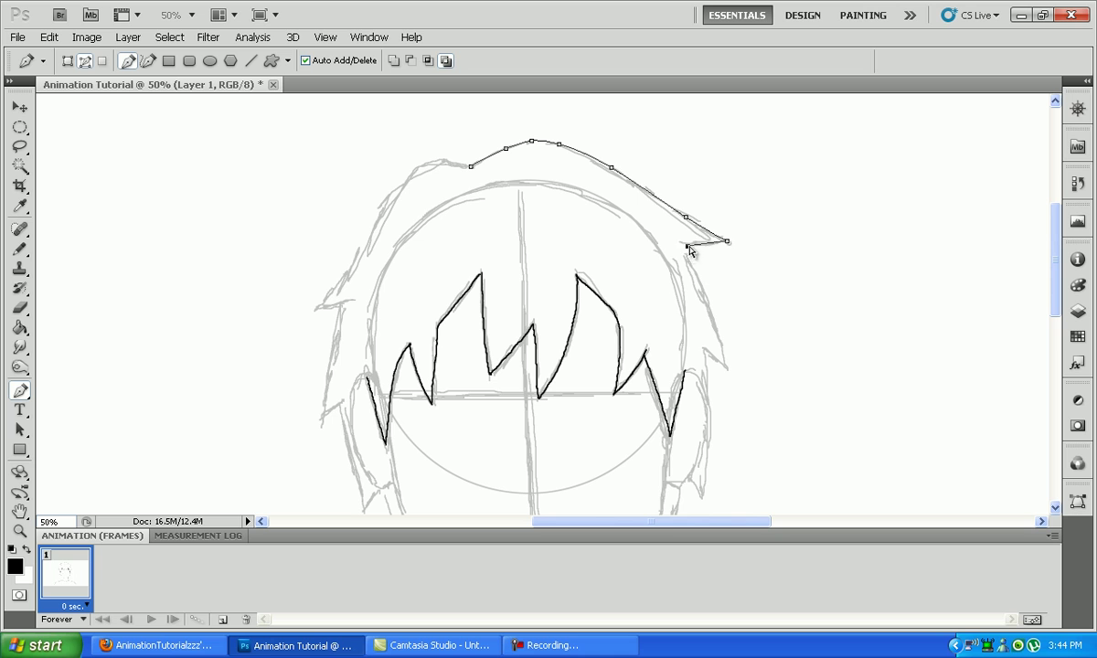
Continue the path down the right side of the hair, following its spikes to the tip beside the ear.
{"action": "left_click", "coordinate": [707, 305]}
{"action": "left_click", "coordinate": [726, 368]}
{"action": "left_click", "coordinate": [704, 349]}
{"action": "scroll", "coordinate": [992, 270], "scroll_direction": "down", "scroll_amount": 3}
{"action": "left_click", "coordinate": [704, 416]}
{"action": "left_click_drag", "start_coordinate": [704, 378], "coordinate": [714, 297]}
{"action": "left_click", "coordinate": [702, 371]}
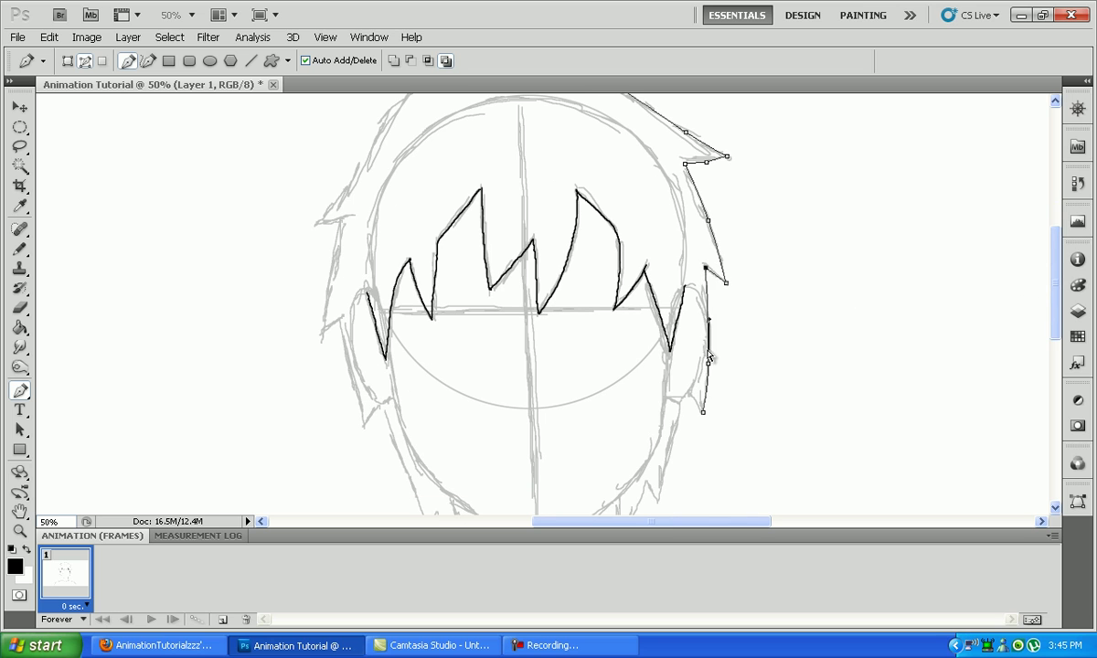
{"action": "key", "text": "ctrl+z"}
Stroke the path along the top and right side of the hair, and delete the path.
{"action": "right_click", "coordinate": [728, 397]}
{"action": "left_click", "coordinate": [752, 495]}
{"action": "left_click", "coordinate": [651, 217]}
{"action": "right_click", "coordinate": [756, 257]}
{"action": "left_click", "coordinate": [785, 271]}
Draw a Pen path from the top of the hair down the left side, following its spikes to the tip below the ear.
{"action": "scroll", "coordinate": [1061, 257], "scroll_direction": "up", "scroll_amount": 2}
{"action": "scroll", "coordinate": [1061, 259], "scroll_direction": "up", "scroll_amount": 1}
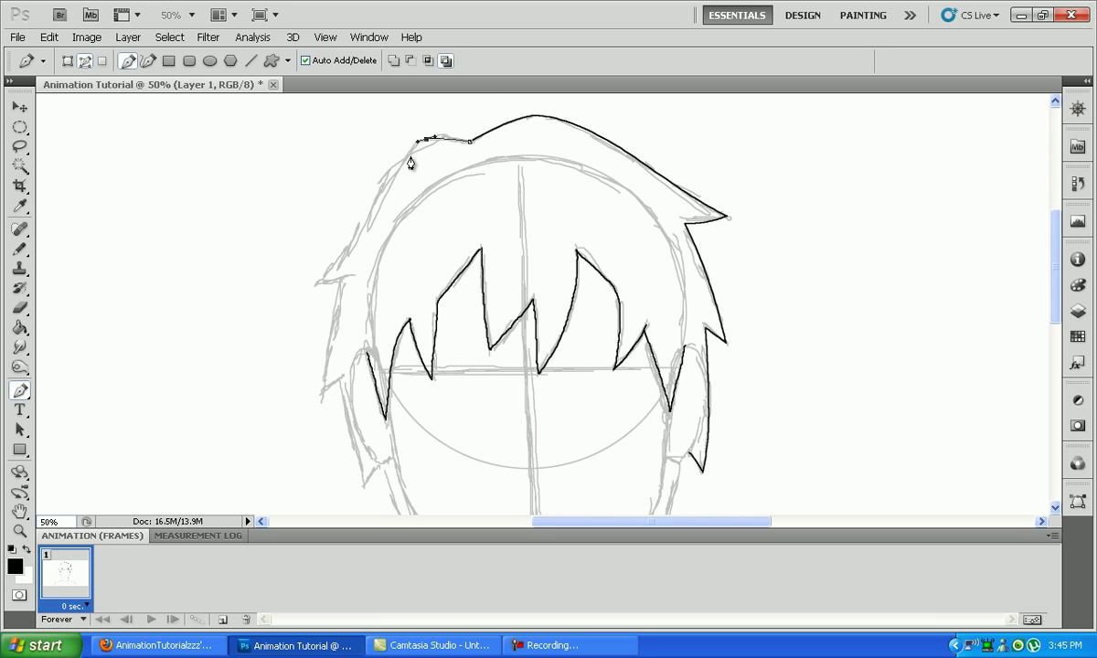
{"action": "left_click", "coordinate": [352, 244]}
{"action": "left_click", "coordinate": [387, 179]}
{"action": "mouse_move", "coordinate": [318, 280]}
{"action": "left_mouse_down"}
{"action": "mouse_move", "coordinate": [346, 280]}
{"action": "mouse_move", "coordinate": [315, 283]}
{"action": "left_mouse_up"}
{"action": "left_click", "coordinate": [323, 392]}
{"action": "left_click", "coordinate": [332, 339]}
{"action": "left_click", "coordinate": [345, 377]}
{"action": "left_click", "coordinate": [364, 481]}
{"action": "left_click", "coordinate": [352, 432]}
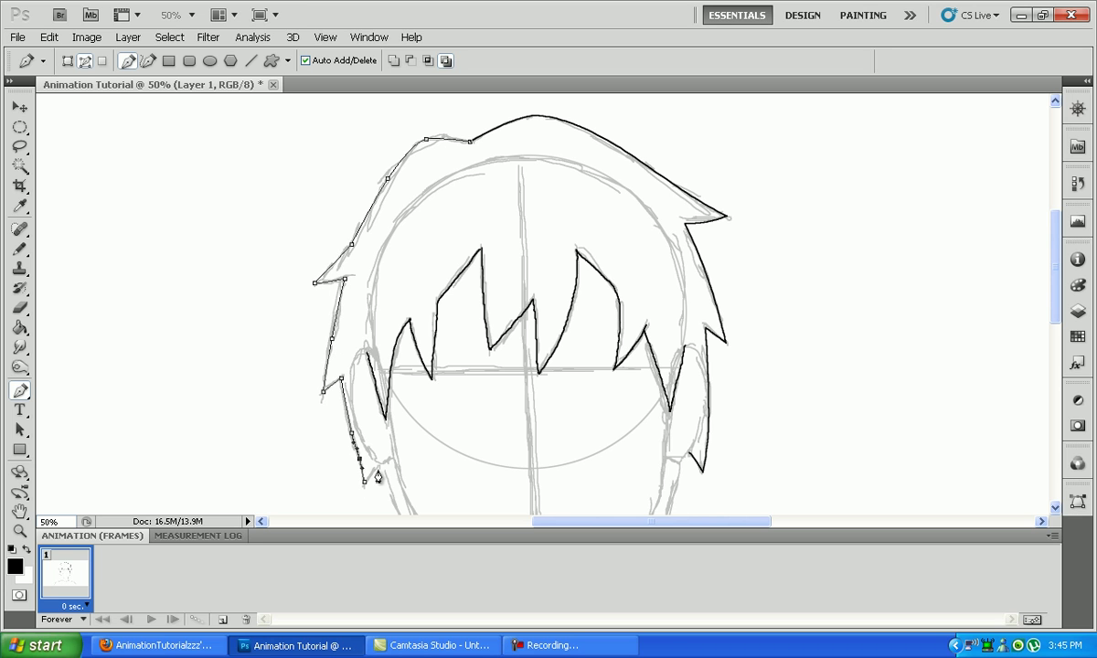
Stroke the path along the left side of the hair, and delete the path.
{"action": "right_click", "coordinate": [429, 452]}
{"action": "left_click", "coordinate": [442, 550]}
{"action": "left_click", "coordinate": [650, 220]}
{"action": "right_click", "coordinate": [465, 389]}
{"action": "left_click", "coordinate": [481, 410]}
{"action": "scroll", "coordinate": [1046, 346], "scroll_direction": "down", "scroll_amount": 6}
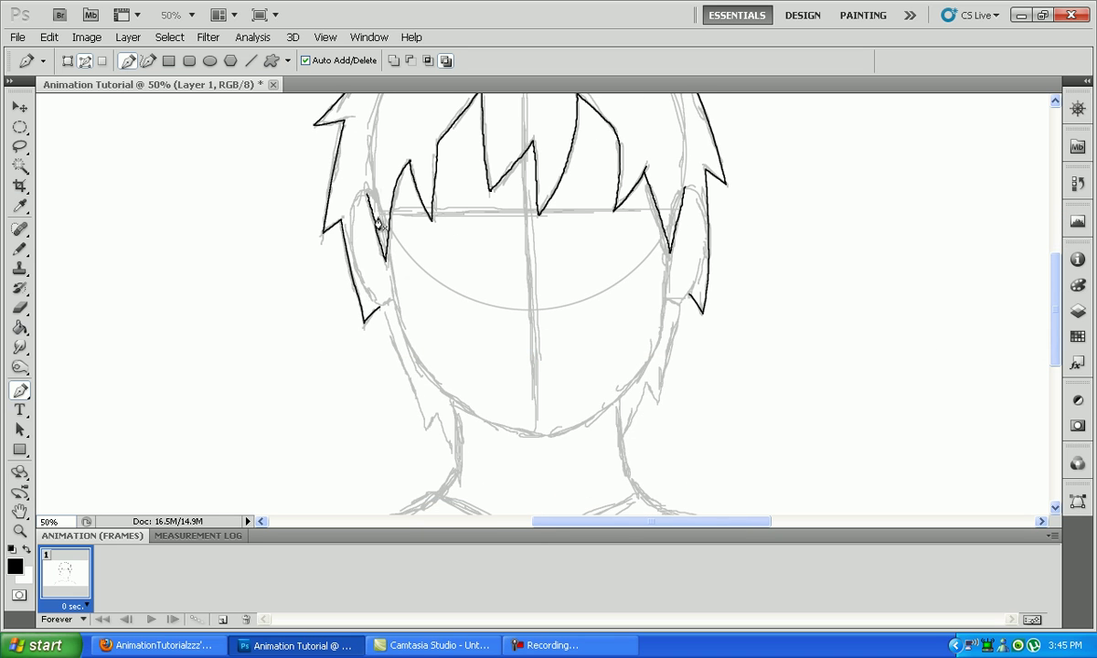
Trace the hair spikes from below the left ear to the neck with a Pen path, stroke it, and delete the path.
{"action": "left_click", "coordinate": [380, 308]}
{"action": "left_click", "coordinate": [409, 381]}
{"action": "left_click", "coordinate": [426, 426]}
{"action": "left_click", "coordinate": [436, 414]}
{"action": "left_click", "coordinate": [457, 458]}
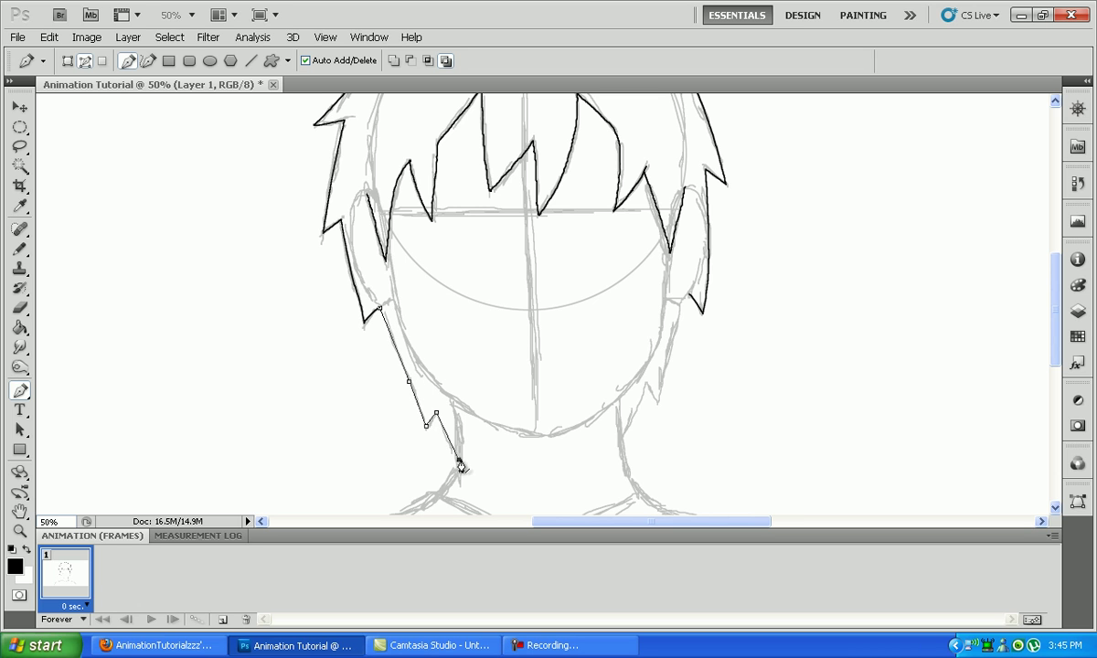
{"action": "right_click", "coordinate": [502, 467]}
{"action": "left_click", "coordinate": [512, 559]}
{"action": "left_click", "coordinate": [649, 216]}
{"action": "key", "text": "Return"}
Trace the hair spikes from below the right ear to the neck with a Pen path, stroke it, and delete the path.
{"action": "mouse_move", "coordinate": [1061, 350]}
{"action": "left_mouse_down"}
{"action": "mouse_move", "coordinate": [1060, 314]}
{"action": "mouse_move", "coordinate": [1058, 343]}
{"action": "left_mouse_up"}
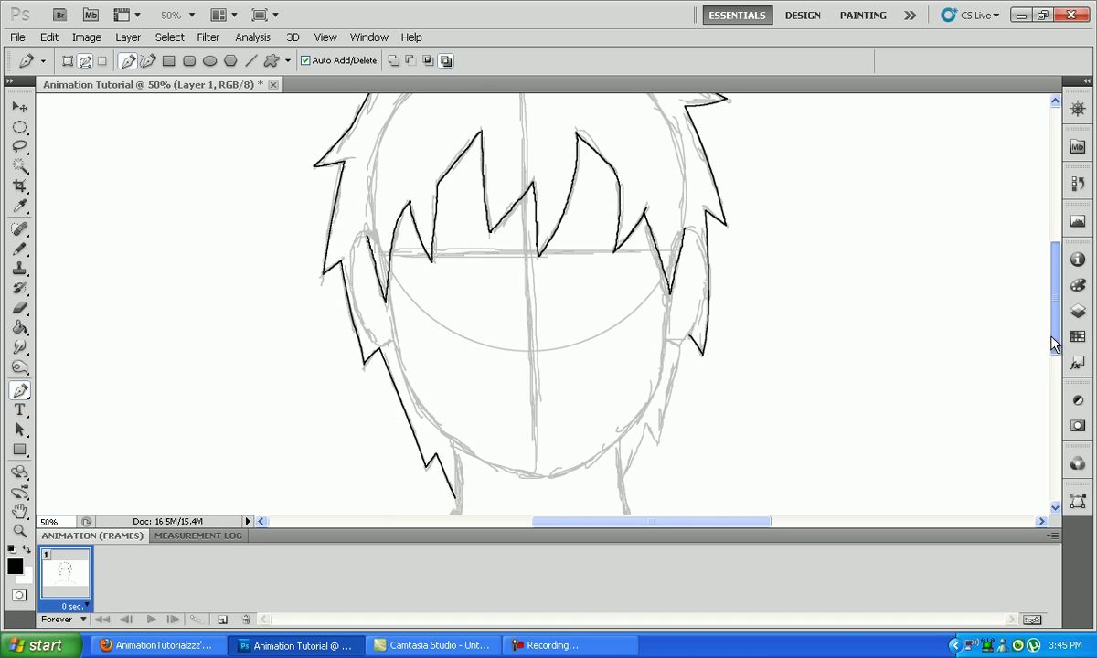
{"action": "left_click", "coordinate": [680, 342]}
{"action": "left_click", "coordinate": [658, 442]}
{"action": "left_click", "coordinate": [646, 424]}
{"action": "left_click", "coordinate": [623, 477]}
{"action": "left_click", "coordinate": [634, 454]}
{"action": "right_click", "coordinate": [742, 384]}
{"action": "left_click", "coordinate": [787, 481]}
{"action": "left_click", "coordinate": [665, 229]}
{"action": "key", "text": "Delete"}
{"action": "mouse_move", "coordinate": [1059, 347]}
{"action": "left_mouse_down"}
{"action": "mouse_move", "coordinate": [1058, 326]}
{"action": "mouse_move", "coordinate": [1058, 352]}
{"action": "left_mouse_up"}
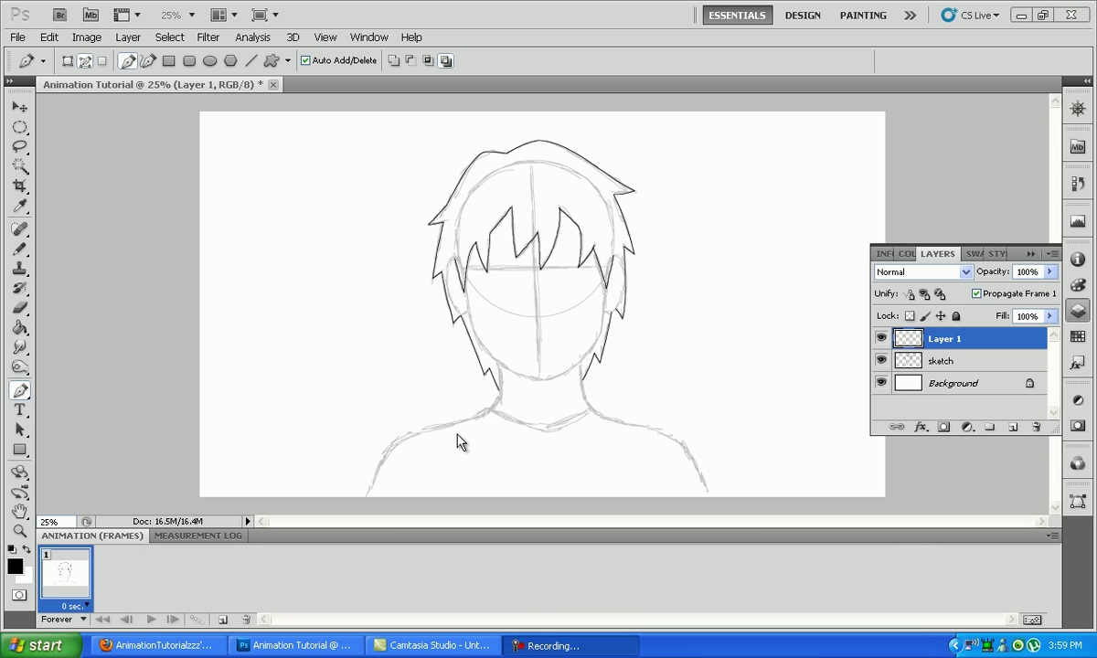
Hide the sketch layer, lasso the bangs, and cut and paste them onto a new layer.
{"action": "left_click", "coordinate": [20, 147]}
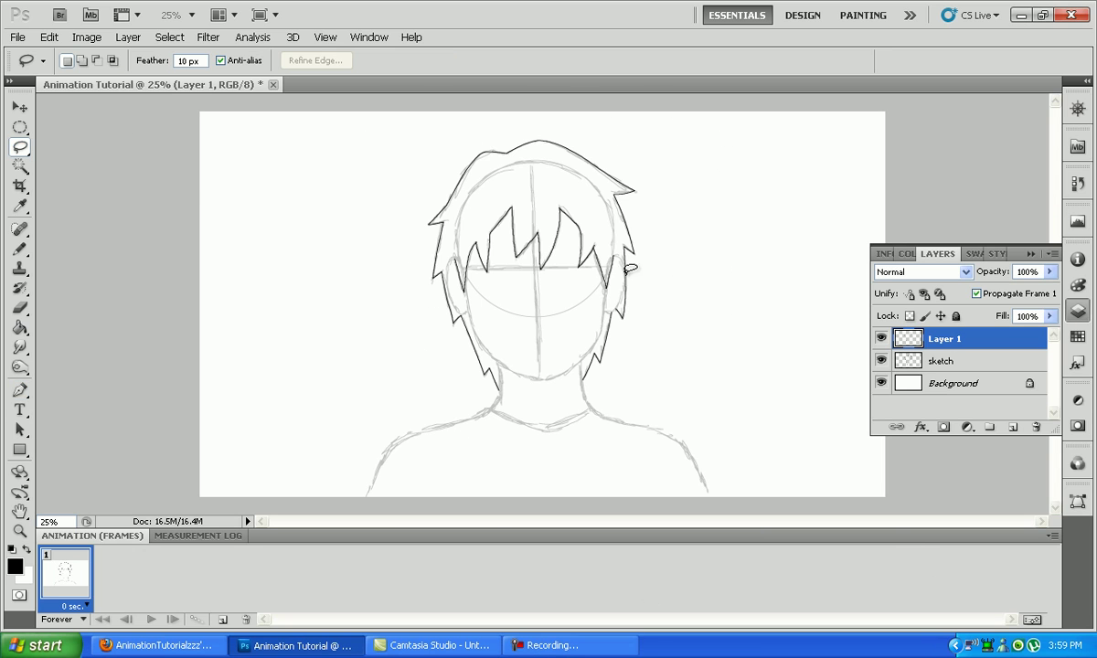
{"action": "left_click", "coordinate": [880, 361]}
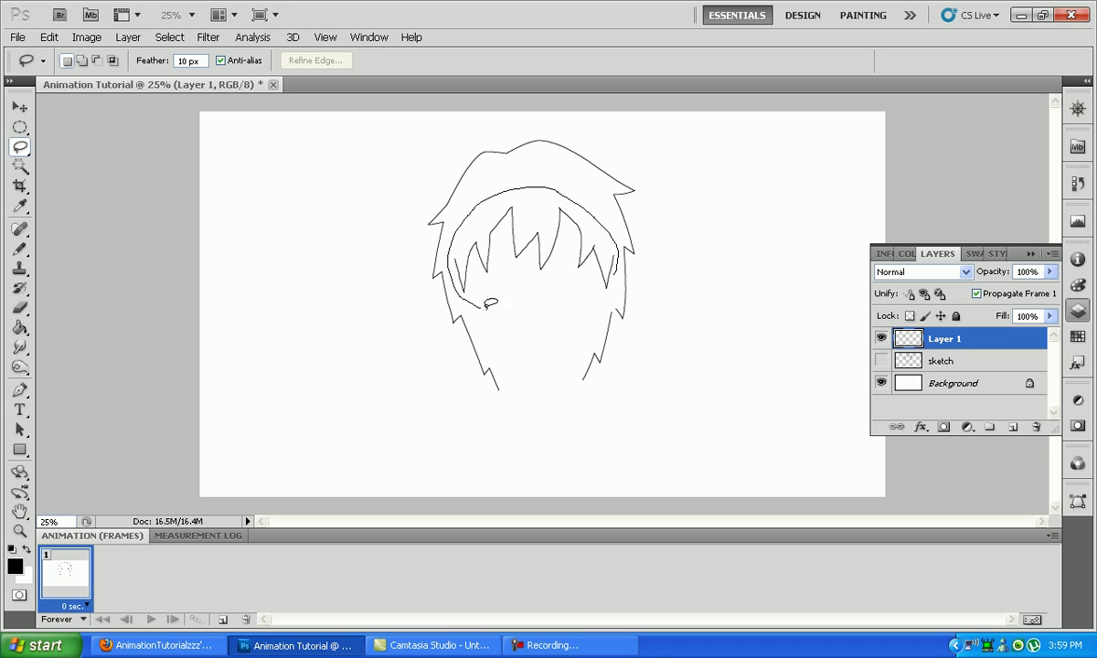
{"action": "left_click_drag", "start_coordinate": [625, 276], "coordinate": [622, 288]}
{"action": "key", "text": "ctrl+x"}
{"action": "key", "text": "ctrl+v"}
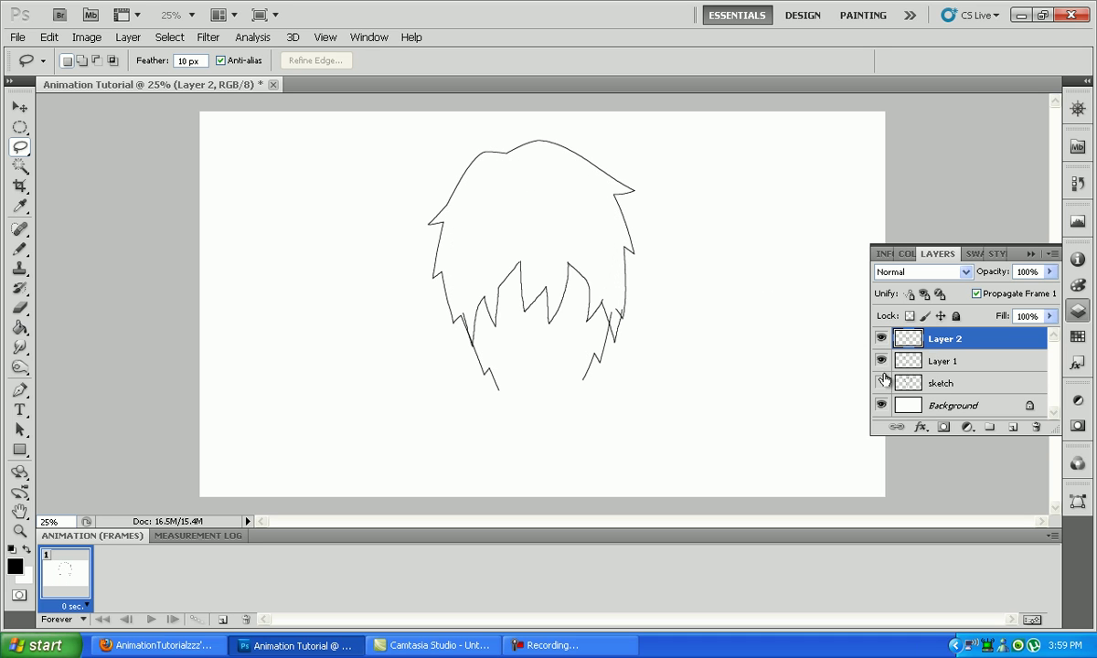
Show the sketch layer again and move the pasted bangs back into place over the sketch.
{"action": "left_click_drag", "start_coordinate": [945, 342], "coordinate": [946, 333]}
{"action": "left_click", "coordinate": [881, 384]}
{"action": "left_click_drag", "start_coordinate": [524, 270], "coordinate": [522, 238], "text": "ctrl"}
{"action": "key", "text": "ctrl+z"}
{"action": "left_click", "coordinate": [942, 361]}
{"action": "left_click_drag", "start_coordinate": [529, 294], "coordinate": [544, 254], "text": "ctrl"}
Rename the bangs layer "front hair" and the layer with the outer hair outline "back hair", keeping front hair on top.
{"action": "double_click", "coordinate": [951, 361]}
{"action": "type", "text": "front hair"}
{"action": "key", "text": "Return"}
{"action": "left_click_drag", "start_coordinate": [974, 370], "coordinate": [956, 335]}
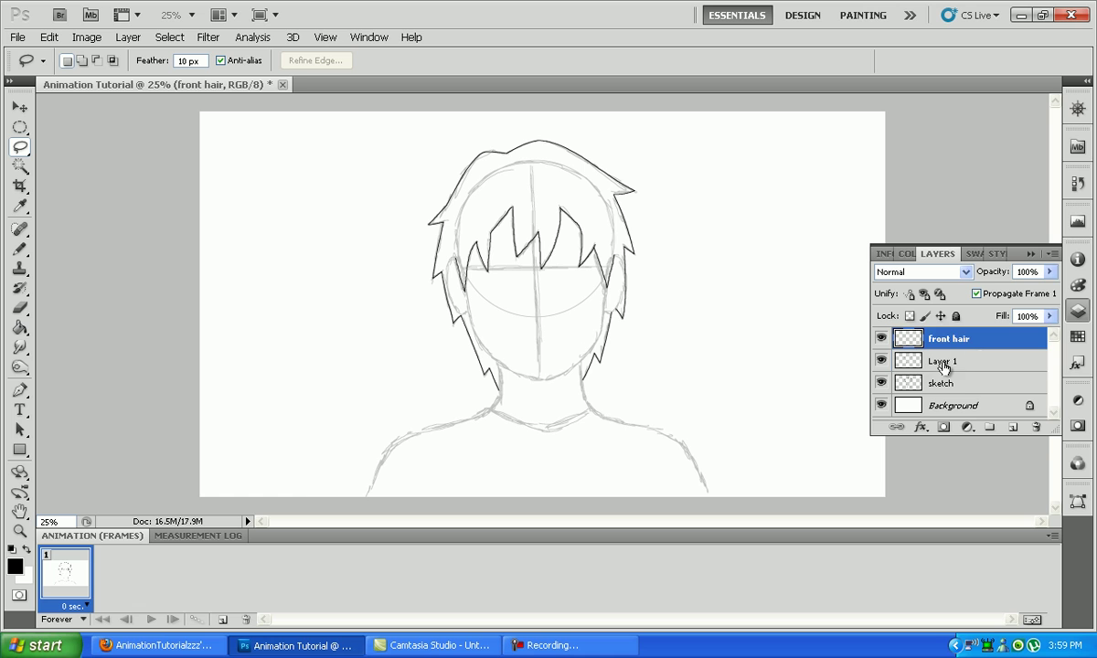
{"action": "double_click", "coordinate": [943, 363]}
{"action": "type", "text": "back hair"}
{"action": "key", "text": "Return"}
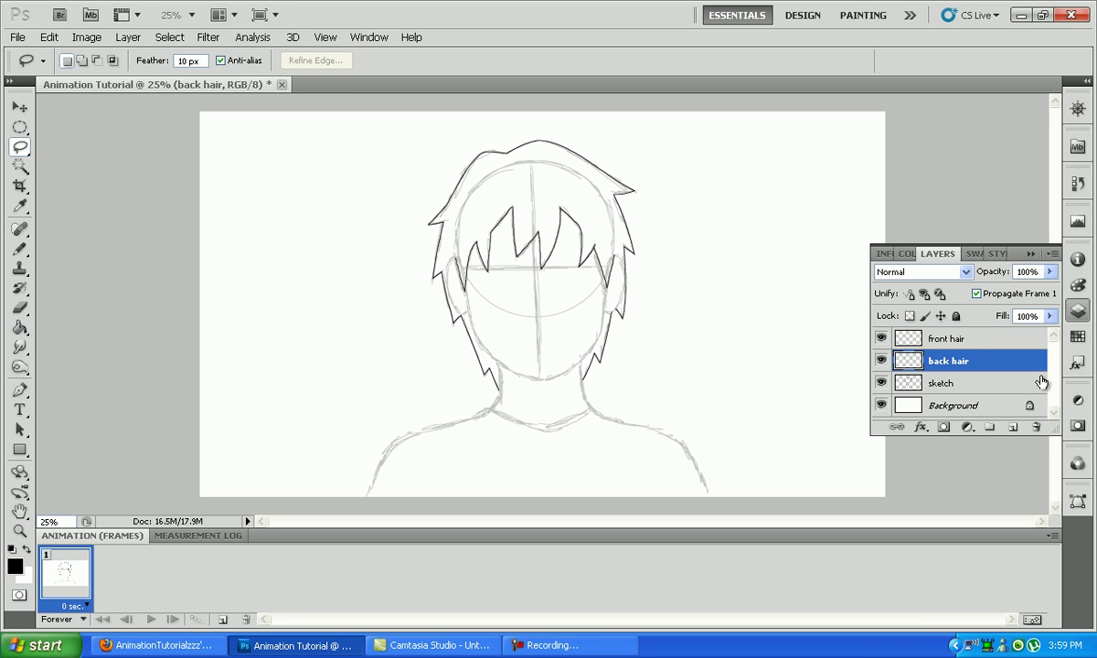
Add a new layer directly above the sketch layer and name it "body".
{"action": "left_click", "coordinate": [908, 384]}
{"action": "left_click", "coordinate": [1010, 425]}
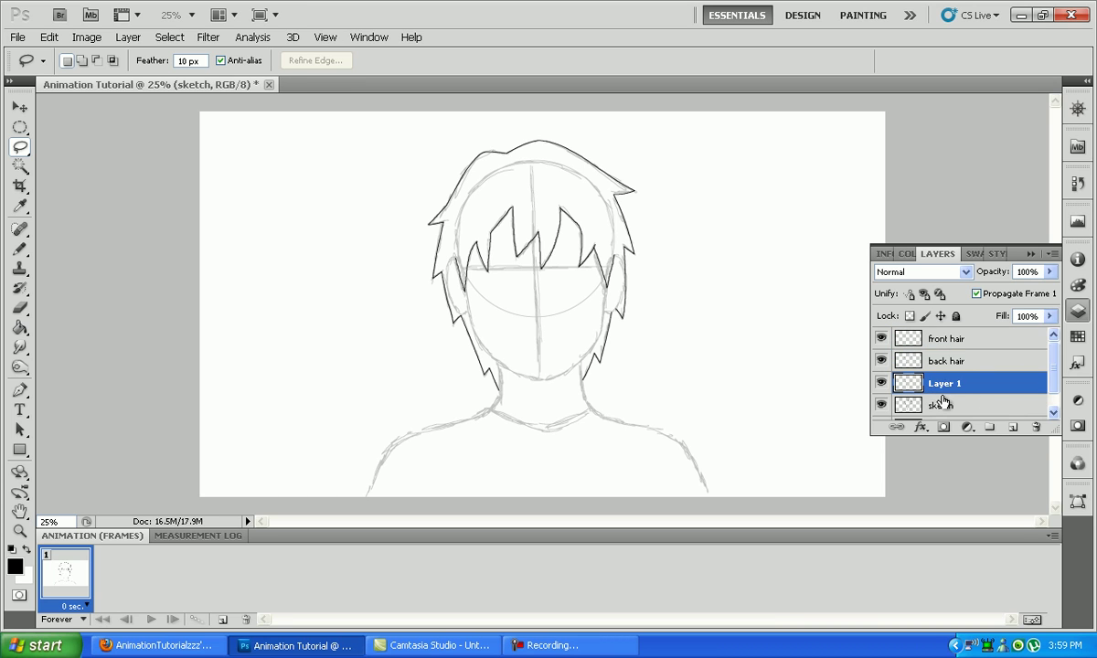
{"action": "type", "text": "body"}
{"action": "key", "text": "Return"}
Trace the outlines of both ears freehand with the Pencil tool on the body layer.
{"action": "key", "text": "b"}
{"action": "left_click", "coordinate": [193, 15]}
{"action": "left_click", "coordinate": [169, 51]}
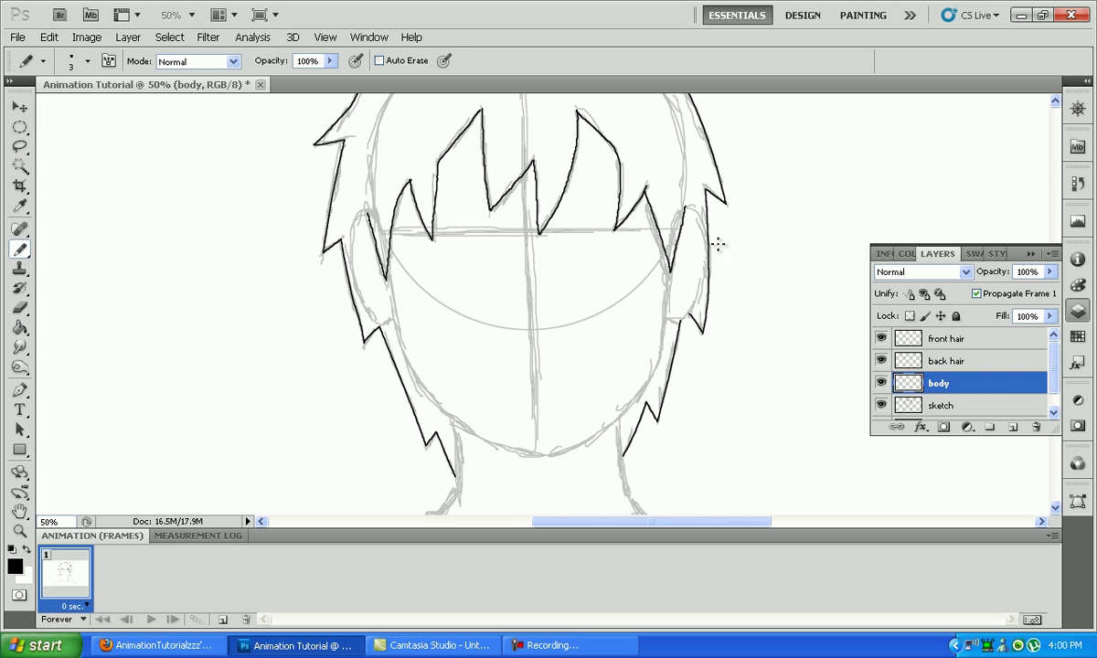
{"action": "left_click", "coordinate": [1031, 253]}
{"action": "mouse_move", "coordinate": [685, 245]}
{"action": "left_mouse_down"}
{"action": "mouse_move", "coordinate": [701, 319]}
{"action": "mouse_move", "coordinate": [662, 354]}
{"action": "left_mouse_up"}
{"action": "mouse_move", "coordinate": [374, 252]}
{"action": "left_mouse_down"}
{"action": "mouse_move", "coordinate": [350, 281]}
{"action": "mouse_move", "coordinate": [363, 343]}
{"action": "mouse_move", "coordinate": [389, 357]}
{"action": "left_mouse_up"}
Draw a curved Pen path along the jaw from the right ear around the chin to the left ear, and adjust it at the chin.
{"action": "key", "text": "p"}
{"action": "left_click", "coordinate": [665, 348]}
{"action": "left_click_drag", "start_coordinate": [658, 395], "coordinate": [651, 408]}
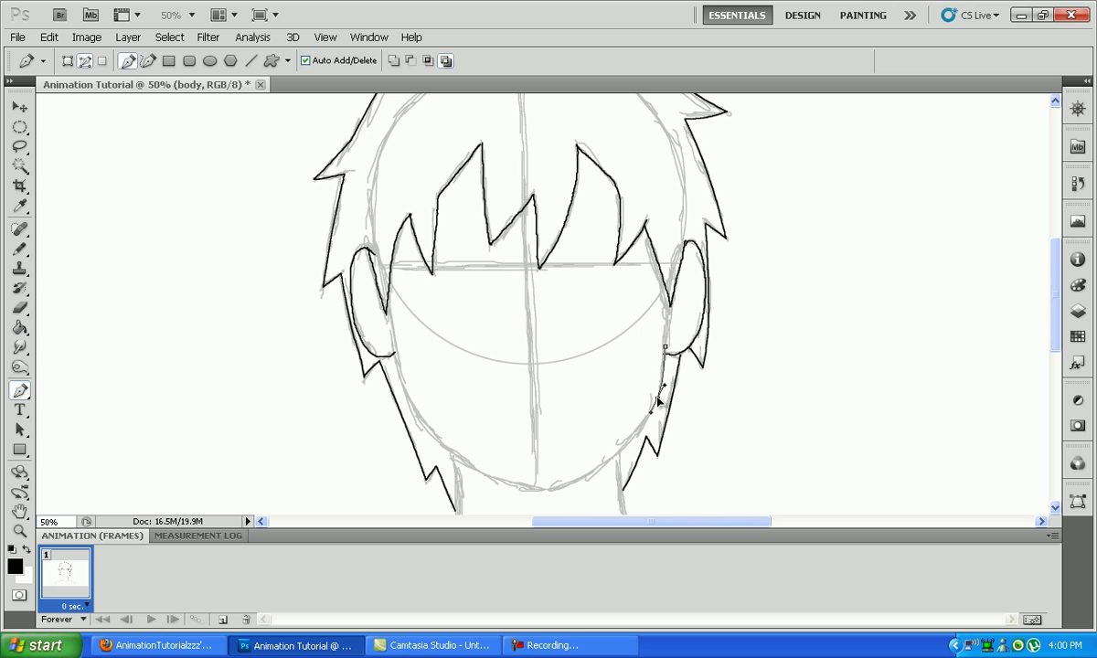
{"action": "left_click_drag", "start_coordinate": [553, 489], "coordinate": [571, 489]}
{"action": "left_click_drag", "start_coordinate": [419, 420], "coordinate": [382, 367]}
{"action": "left_click", "coordinate": [390, 317]}
{"action": "key", "text": "ctrl+z"}
{"action": "left_click", "coordinate": [391, 314]}
{"action": "key", "text": "ctrl+z"}
{"action": "left_click", "coordinate": [532, 491]}
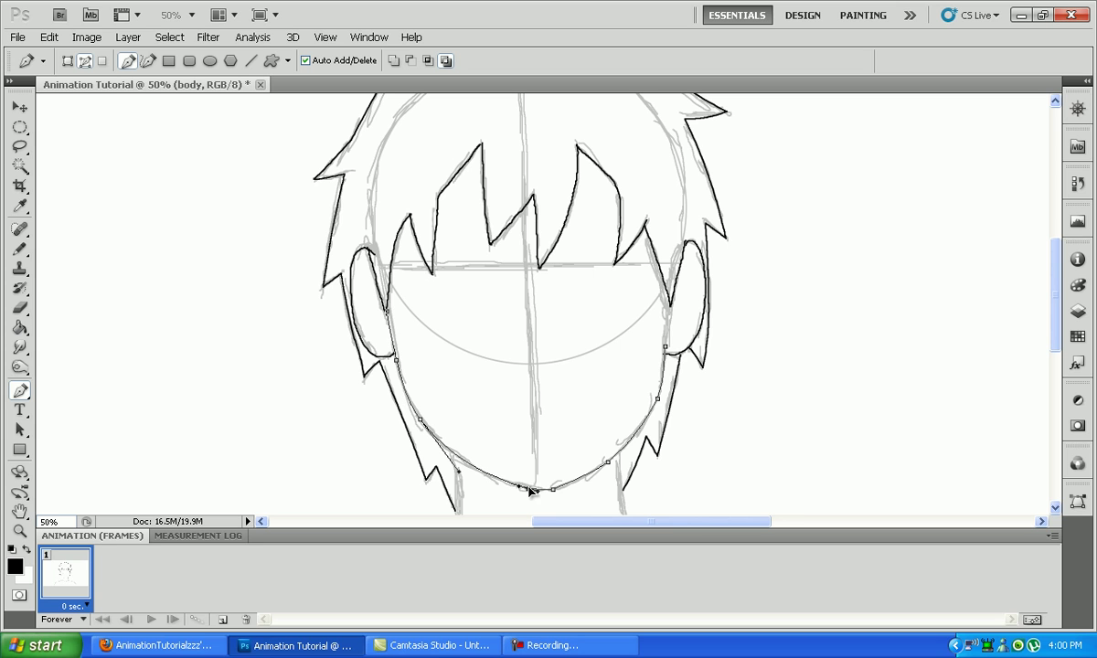
Stroke the jaw path on the body layer and delete the path.
{"action": "right_click", "coordinate": [569, 429]}
{"action": "left_click", "coordinate": [595, 517]}
{"action": "left_click", "coordinate": [652, 217]}
{"action": "right_click", "coordinate": [509, 375]}
{"action": "left_click", "coordinate": [539, 394]}
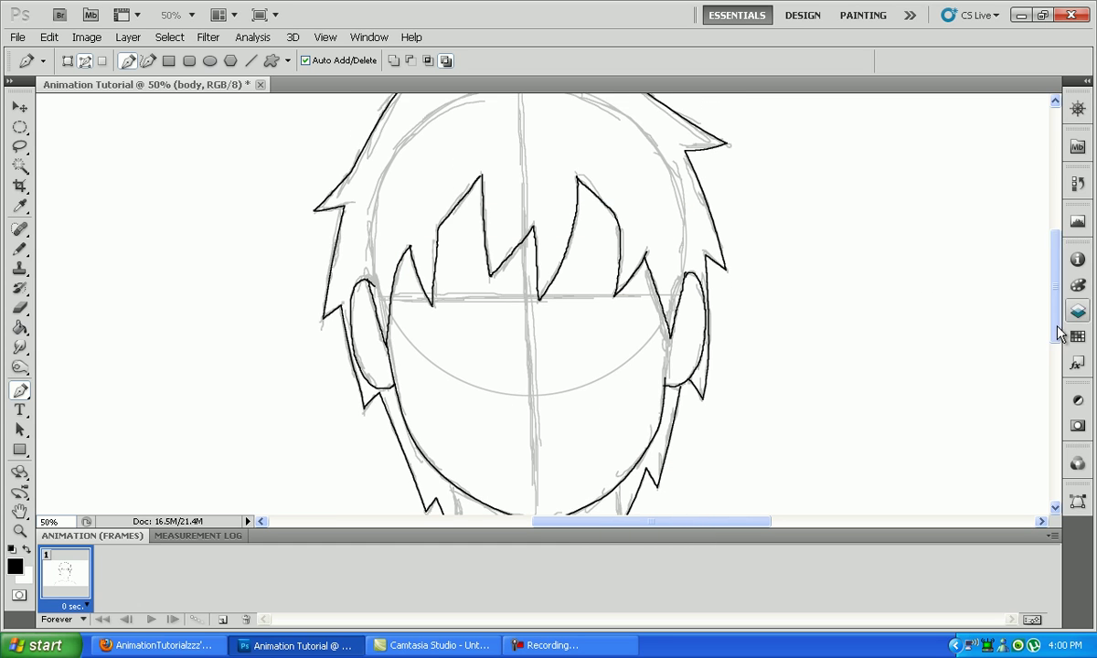
Examine the line art of the whole head with the sketch layer hidden, and show the sketch again.
{"action": "left_click", "coordinate": [1077, 311]}
{"action": "left_click", "coordinate": [882, 405]}
{"action": "left_click", "coordinate": [191, 15]}
{"action": "left_click", "coordinate": [169, 33]}
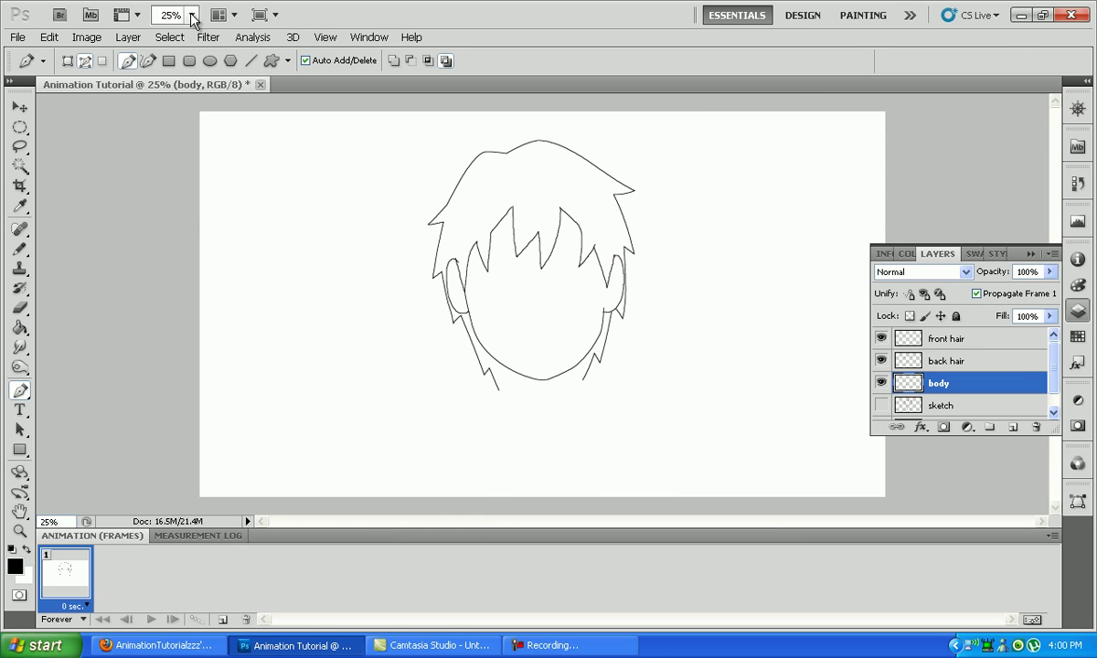
{"action": "left_click", "coordinate": [191, 15]}
{"action": "left_click", "coordinate": [169, 49]}
{"action": "left_click", "coordinate": [881, 405]}
Trace the top of the skull from ear to ear with the Pencil tool and check it with the sketch toggled off.
{"action": "key", "text": "b"}
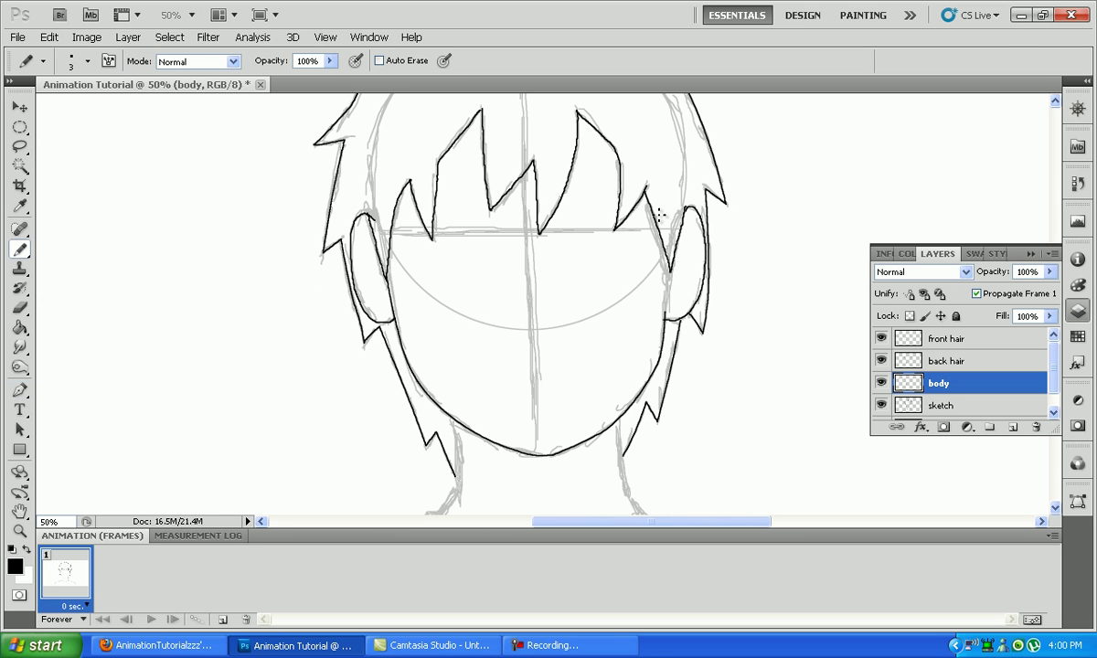
{"action": "left_click", "coordinate": [1056, 102]}
{"action": "mouse_move", "coordinate": [356, 366]}
{"action": "left_mouse_down"}
{"action": "mouse_move", "coordinate": [376, 291]}
{"action": "mouse_move", "coordinate": [433, 212]}
{"action": "mouse_move", "coordinate": [532, 187]}
{"action": "mouse_move", "coordinate": [624, 205]}
{"action": "mouse_move", "coordinate": [678, 301]}
{"action": "mouse_move", "coordinate": [658, 370]}
{"action": "left_mouse_up"}
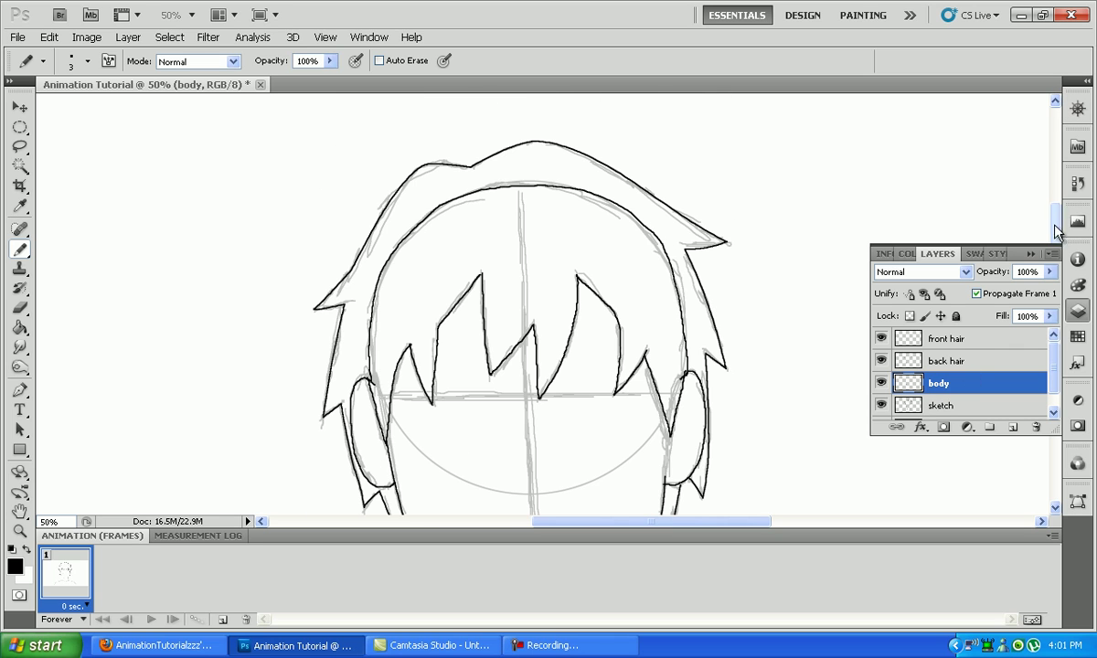
{"action": "scroll", "coordinate": [987, 229], "scroll_direction": "down", "scroll_amount": 3}
{"action": "left_click", "coordinate": [881, 407]}
{"action": "left_click", "coordinate": [881, 407]}
Trace both sides of the neck and the left shoulder down to the canvas edge on the body layer.
{"action": "scroll", "coordinate": [995, 220], "scroll_direction": "down", "scroll_amount": 15}
{"action": "left_click_drag", "start_coordinate": [621, 192], "coordinate": [629, 271]}
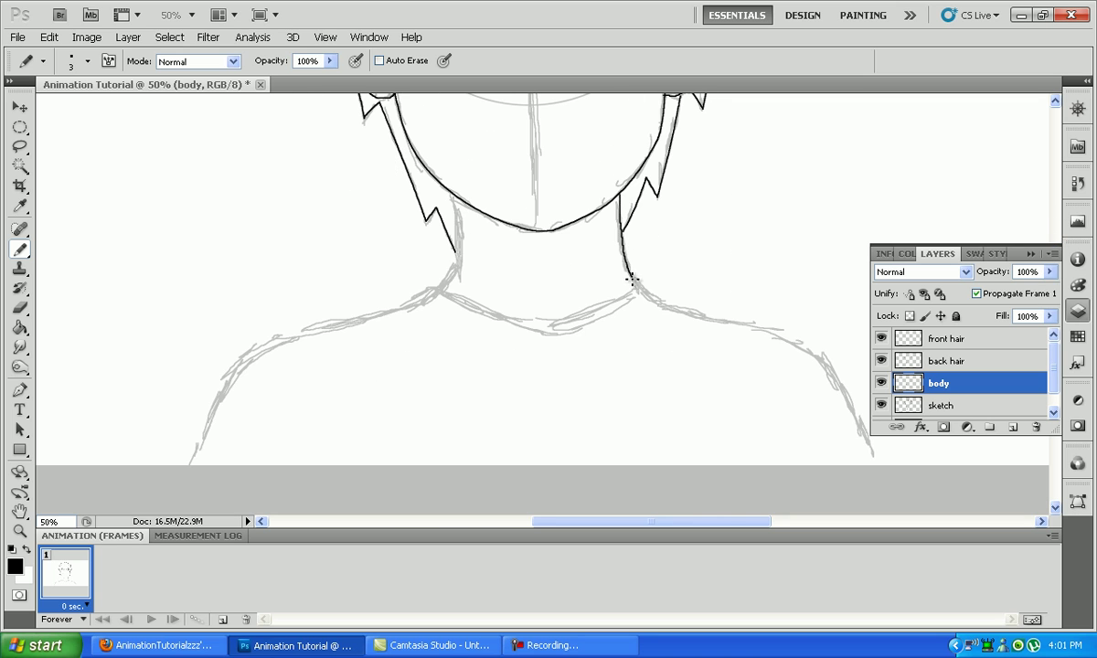
{"action": "mouse_move", "coordinate": [455, 197]}
{"action": "left_mouse_down"}
{"action": "mouse_move", "coordinate": [456, 247]}
{"action": "mouse_move", "coordinate": [437, 294]}
{"action": "mouse_move", "coordinate": [268, 345]}
{"action": "mouse_move", "coordinate": [183, 465]}
{"action": "left_mouse_up"}
{"action": "mouse_move", "coordinate": [636, 288]}
{"action": "left_mouse_down"}
{"action": "mouse_move", "coordinate": [772, 333]}
{"action": "mouse_move", "coordinate": [910, 490]}
{"action": "left_mouse_up"}
{"action": "key", "text": "ctrl+z"}
{"action": "left_click_drag", "start_coordinate": [637, 289], "coordinate": [719, 323]}
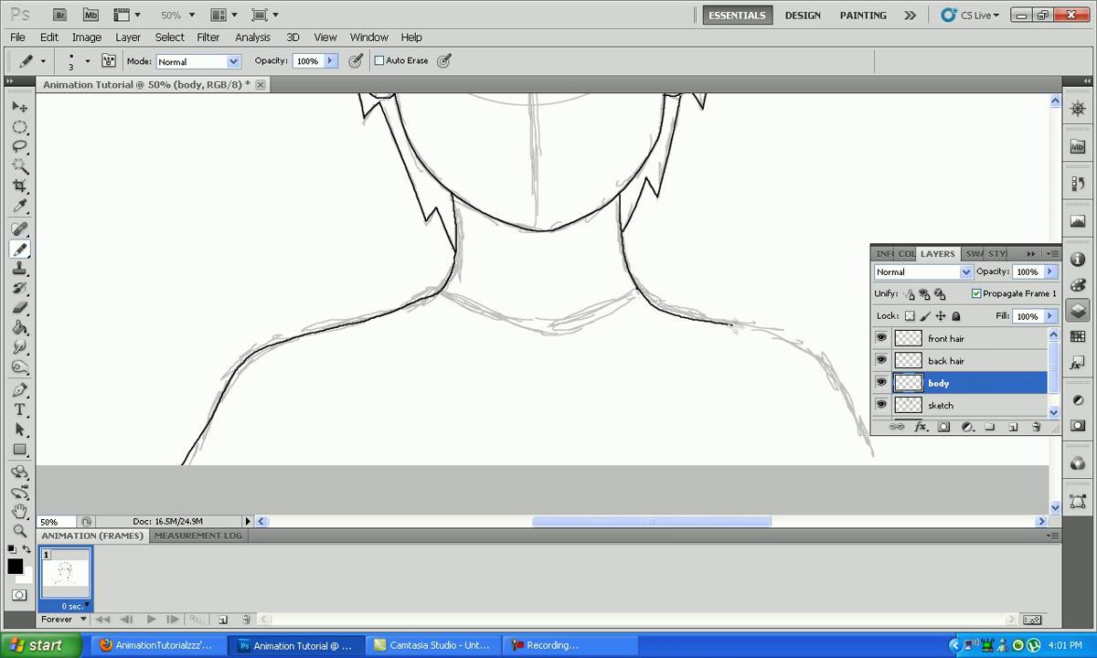
{"action": "key", "text": "ctrl+z"}
Trace the right shoulder from the neck down to the canvas edge, and redraw the lower end of the arm line.
{"action": "mouse_move", "coordinate": [625, 267]}
{"action": "left_mouse_down"}
{"action": "mouse_move", "coordinate": [639, 298]}
{"action": "mouse_move", "coordinate": [778, 340]}
{"action": "mouse_move", "coordinate": [910, 484]}
{"action": "left_mouse_up"}
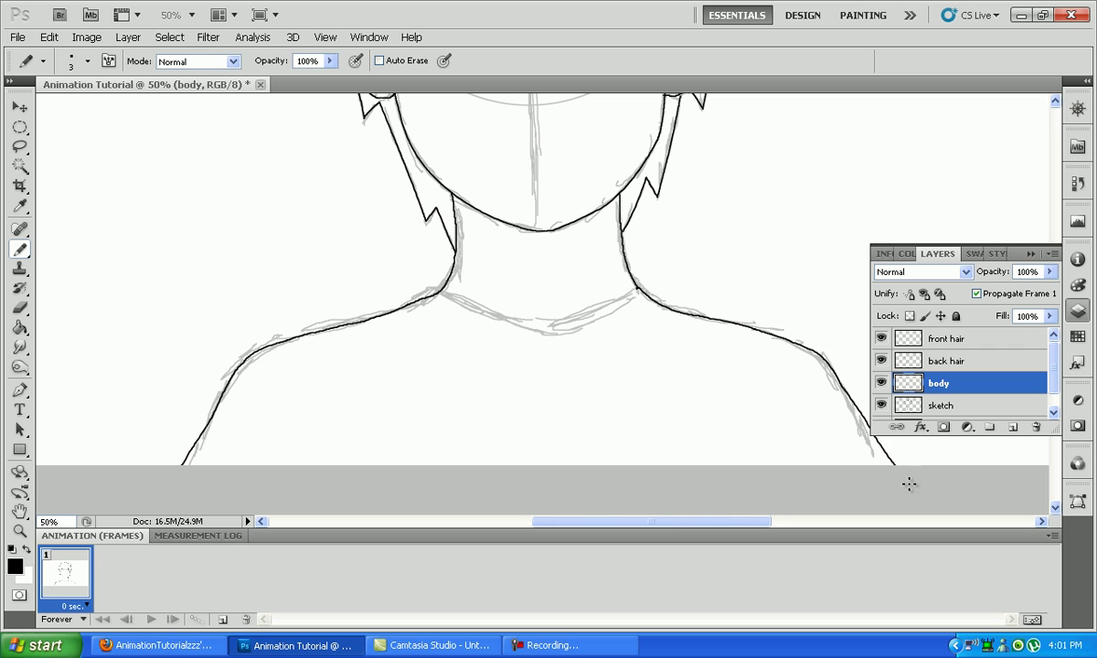
{"action": "key", "text": "e"}
{"action": "mouse_move", "coordinate": [862, 430]}
{"action": "left_mouse_down"}
{"action": "mouse_move", "coordinate": [855, 397]}
{"action": "mouse_move", "coordinate": [773, 329]}
{"action": "mouse_move", "coordinate": [873, 464]}
{"action": "left_mouse_up"}
{"action": "key", "text": "b"}
{"action": "key", "text": "ctrl+z"}
{"action": "left_click_drag", "start_coordinate": [828, 362], "coordinate": [885, 468]}
Add a new layer at the top of the layer stack and name it "shirt".
{"action": "left_click", "coordinate": [1055, 102]}
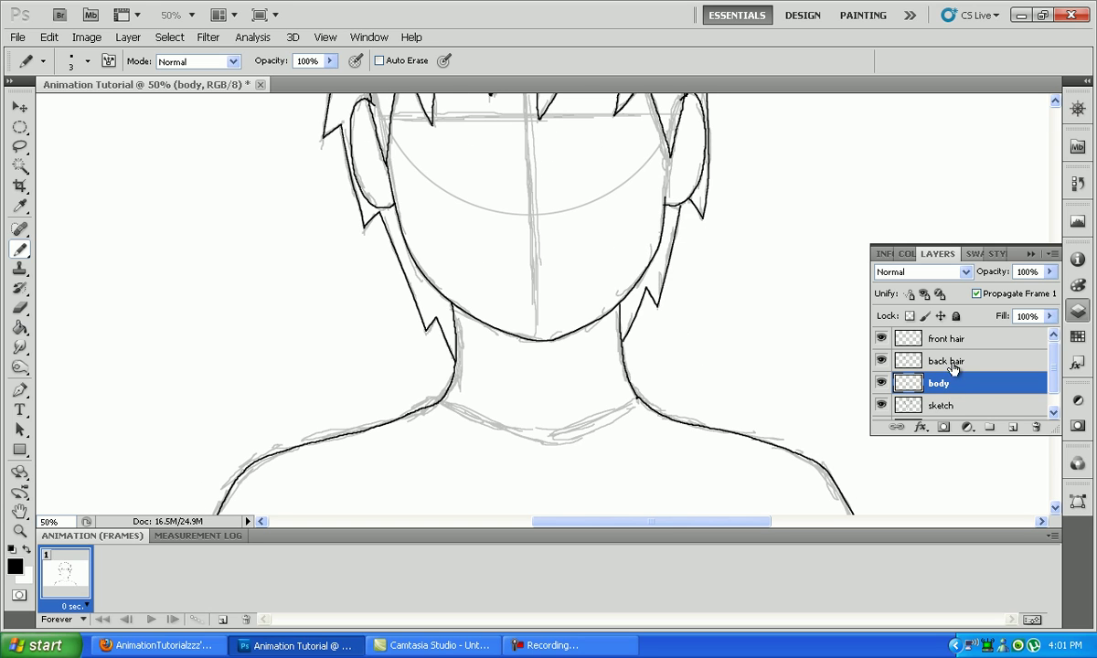
{"action": "key", "text": "ctrl+shift+alt+n"}
{"action": "double_click", "coordinate": [942, 338]}
{"action": "type", "text": "hirt"}
{"action": "key", "text": "Return"}
{"action": "double_click", "coordinate": [937, 339]}
{"action": "type", "text": "shirt"}
{"action": "key", "text": "Return"}
Draw the shirt's neckline and its shoulder lines just outside the body outline on the shirt layer.
{"action": "scroll", "coordinate": [746, 384], "scroll_direction": "right", "scroll_amount": 1}
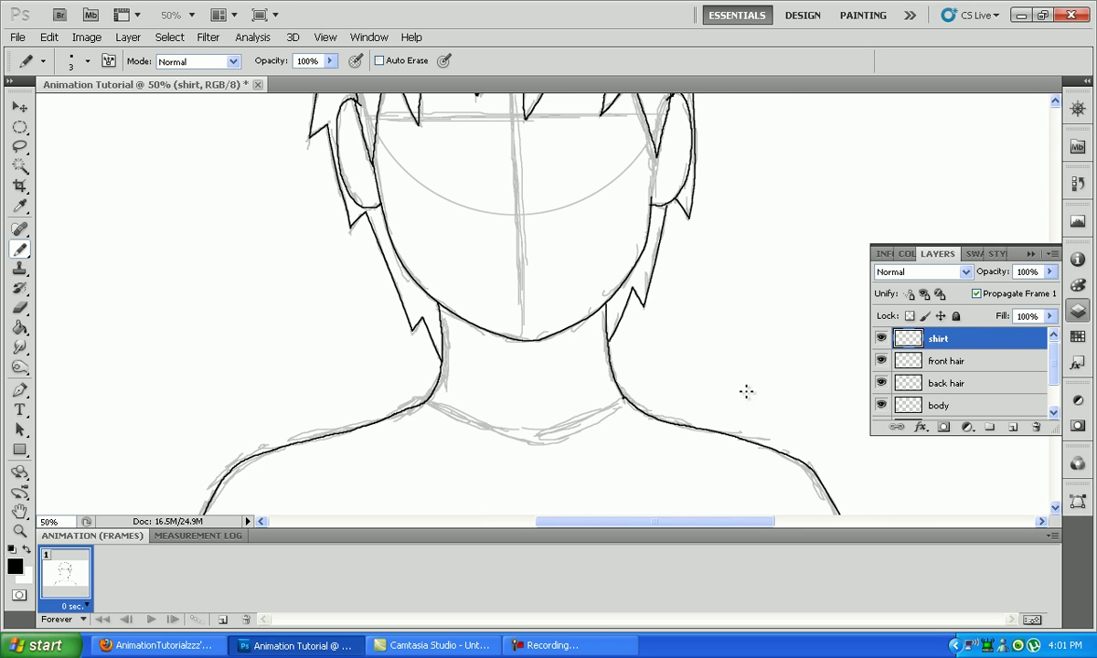
{"action": "scroll", "coordinate": [991, 484], "scroll_direction": "down", "scroll_amount": 3}
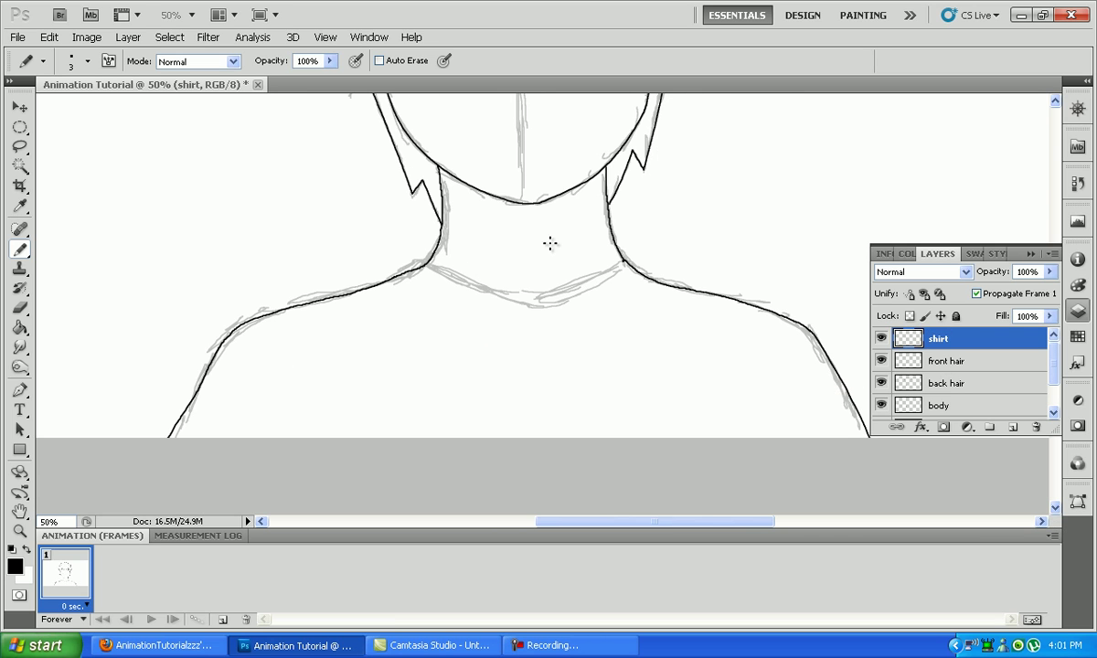
{"action": "left_click_drag", "start_coordinate": [628, 257], "coordinate": [545, 290]}
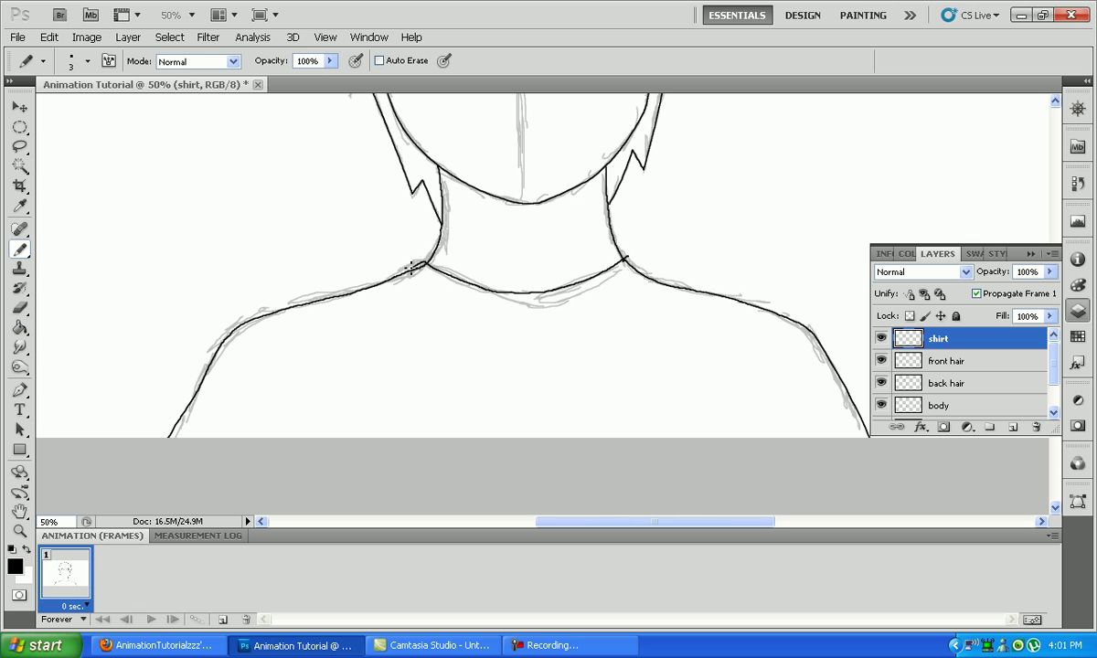
{"action": "mouse_move", "coordinate": [256, 311]}
{"action": "left_mouse_down"}
{"action": "mouse_move", "coordinate": [225, 330]}
{"action": "mouse_move", "coordinate": [181, 401]}
{"action": "left_mouse_up"}
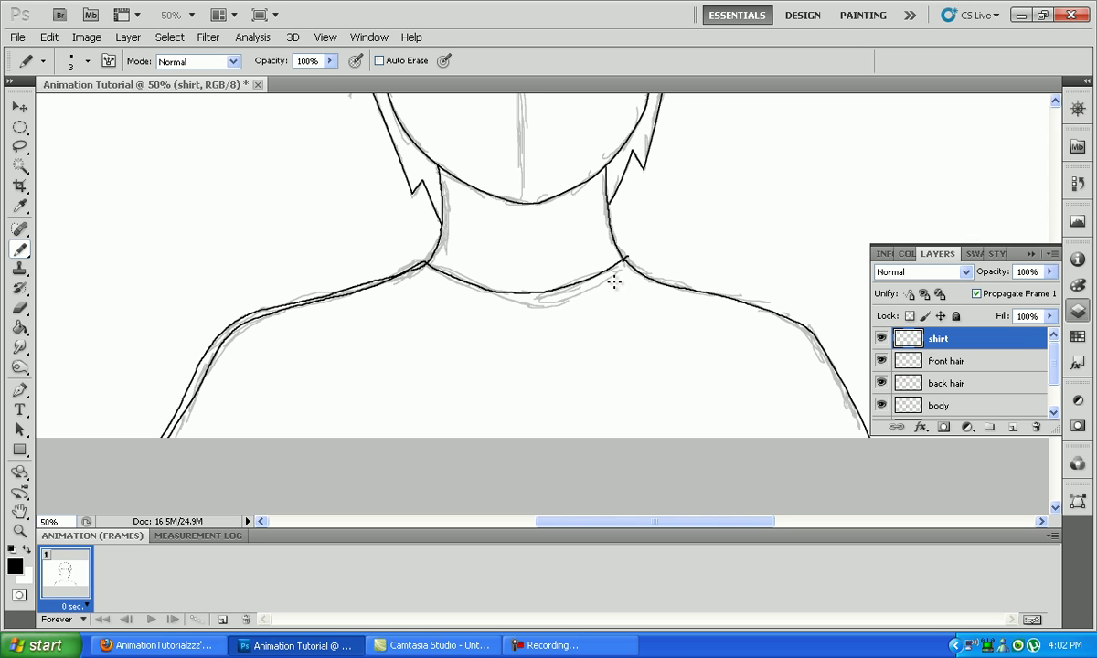
{"action": "mouse_move", "coordinate": [649, 271]}
{"action": "left_mouse_down"}
{"action": "mouse_move", "coordinate": [779, 306]}
{"action": "mouse_move", "coordinate": [824, 340]}
{"action": "mouse_move", "coordinate": [860, 426]}
{"action": "left_mouse_up"}
{"action": "left_click", "coordinate": [880, 405]}
{"action": "left_click", "coordinate": [881, 405]}
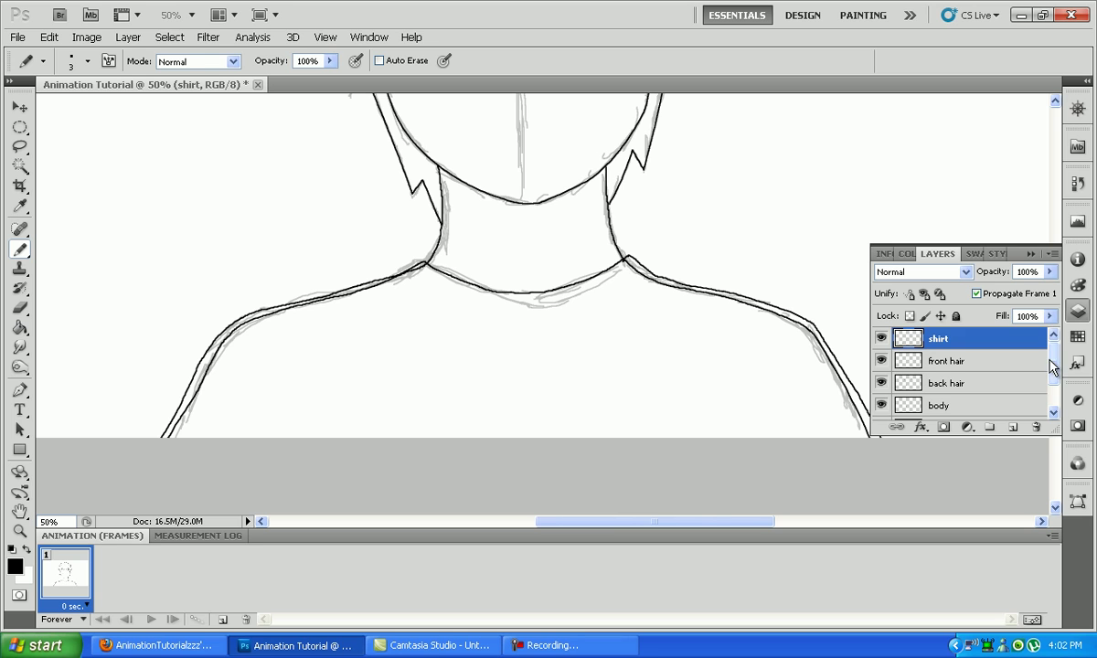
Hide the sketch layer and view the finished line art at 25% zoom.
{"action": "scroll", "coordinate": [1039, 367], "scroll_direction": "down", "scroll_amount": 2}
{"action": "left_click", "coordinate": [881, 387]}
{"action": "left_click", "coordinate": [190, 16]}
{"action": "left_click", "coordinate": [189, 41]}
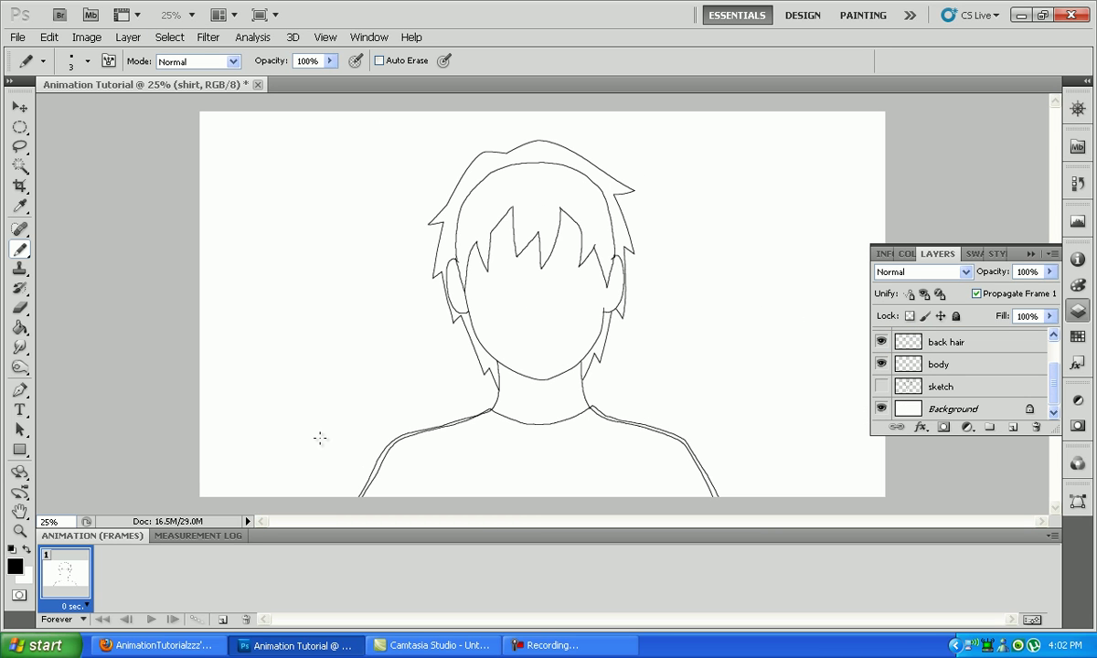
Lower the opacity of the body layer to about 40%.
{"action": "left_click", "coordinate": [189, 16]}
{"action": "left_click", "coordinate": [183, 55]}
{"action": "left_click", "coordinate": [1055, 101]}
{"action": "scroll", "coordinate": [1043, 384], "scroll_direction": "up", "scroll_amount": 1}
{"action": "scroll", "coordinate": [1006, 375], "scroll_direction": "down", "scroll_amount": 1}
{"action": "left_click", "coordinate": [939, 373]}
{"action": "left_click_drag", "start_coordinate": [1050, 272], "coordinate": [997, 291]}
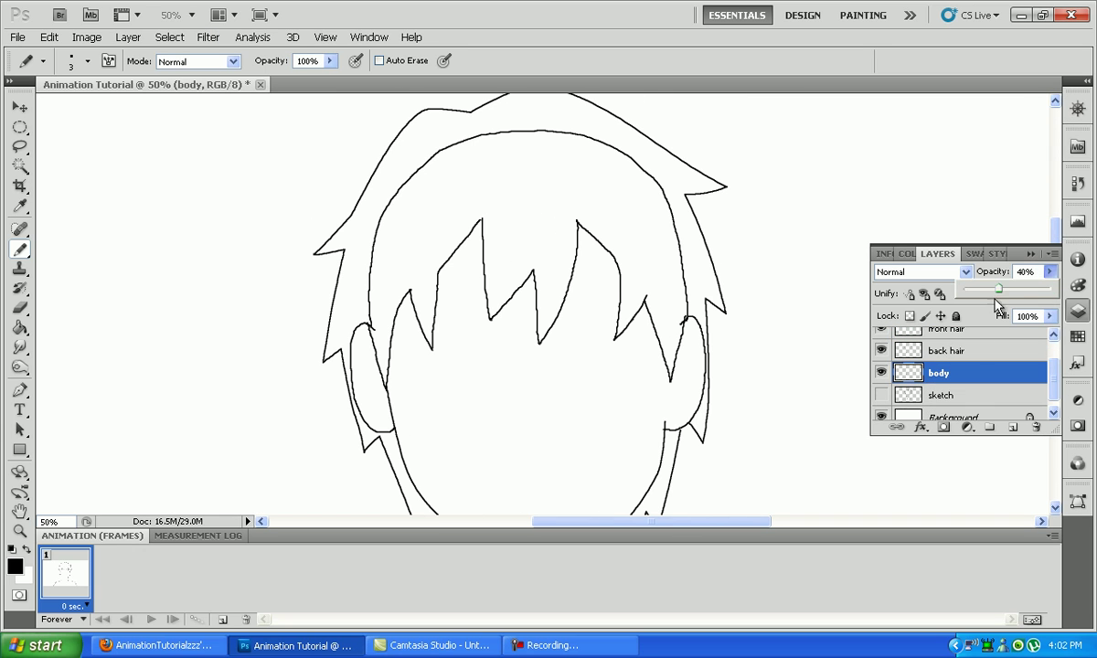
Add a new layer above the front hair layer and lower the front hair's opacity to about 39%.
{"action": "scroll", "coordinate": [937, 378], "scroll_direction": "up", "scroll_amount": 1}
{"action": "left_click", "coordinate": [946, 346]}
{"action": "left_click", "coordinate": [1013, 427]}
{"action": "left_click", "coordinate": [946, 370]}
{"action": "left_click_drag", "start_coordinate": [1049, 271], "coordinate": [942, 284]}
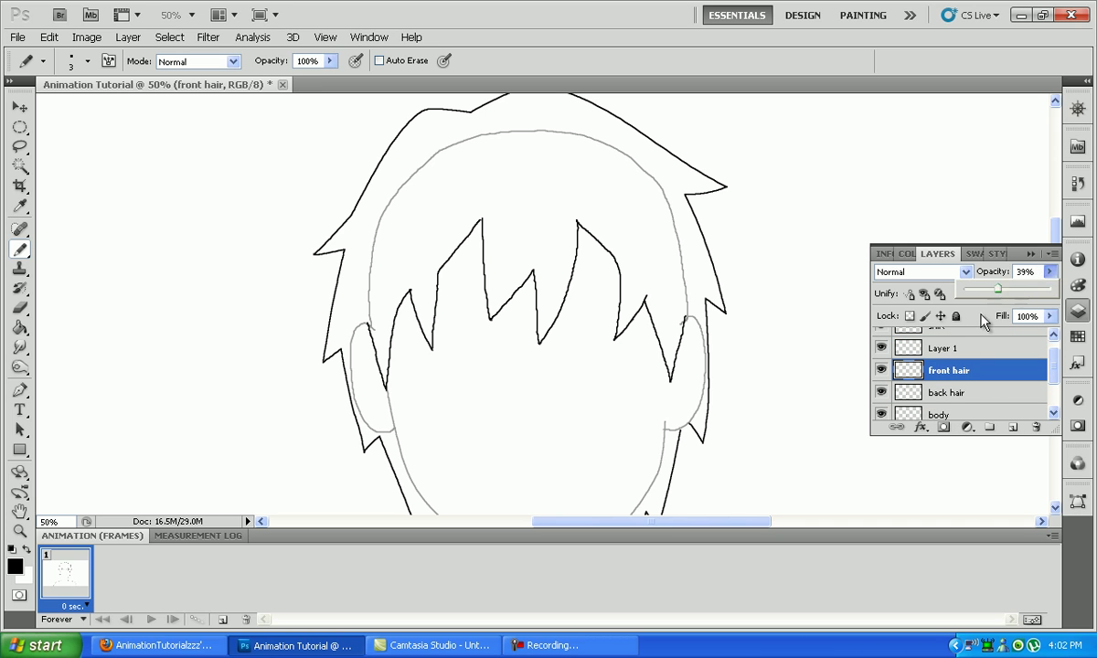
Redraw the bangs on the new Layer 1 with the Pencil tool, shifting the spikes slightly left of the faded front hair.
{"action": "left_click", "coordinate": [946, 348]}
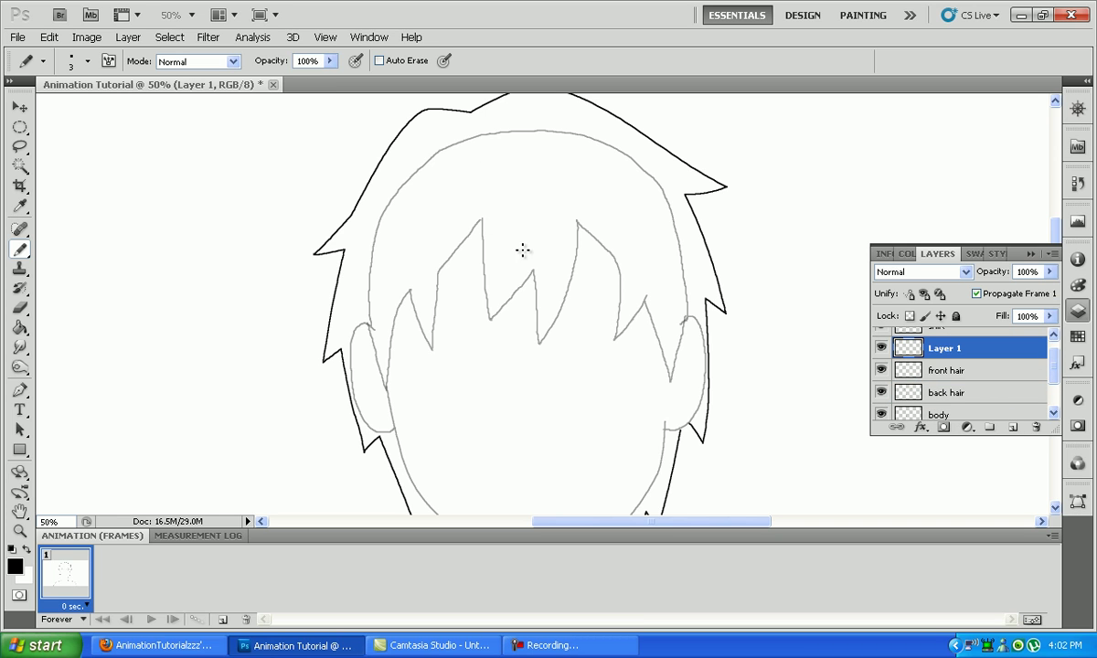
{"action": "left_click_drag", "start_coordinate": [481, 219], "coordinate": [485, 316]}
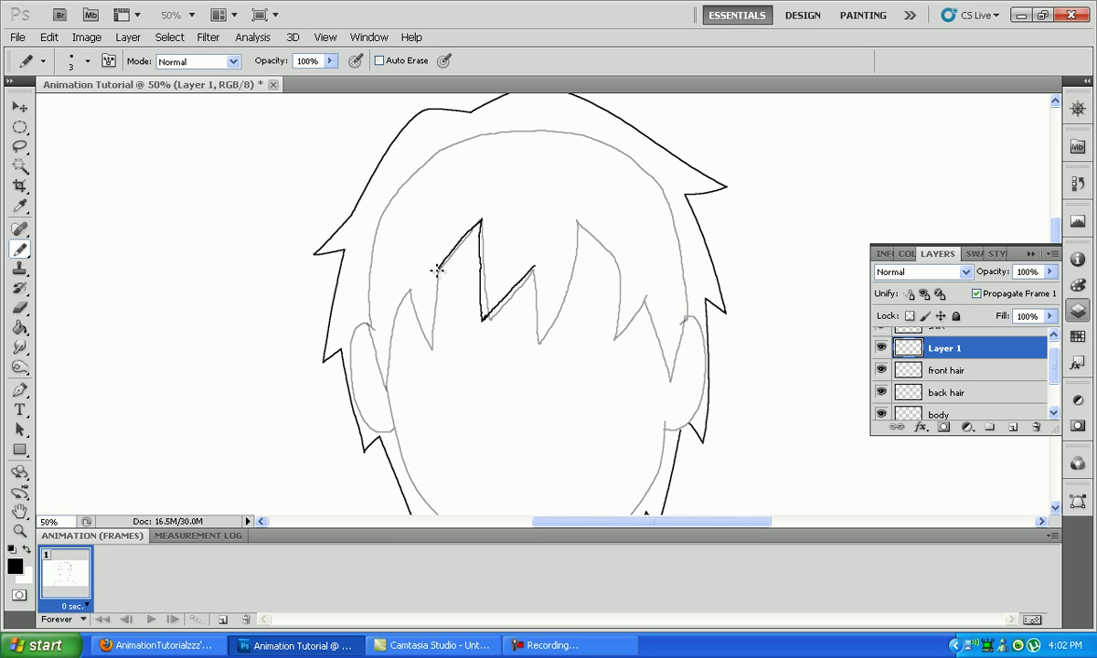
{"action": "key", "text": "ctrl+z"}
{"action": "key", "text": "ctrl+z"}
{"action": "left_click_drag", "start_coordinate": [409, 296], "coordinate": [381, 371]}
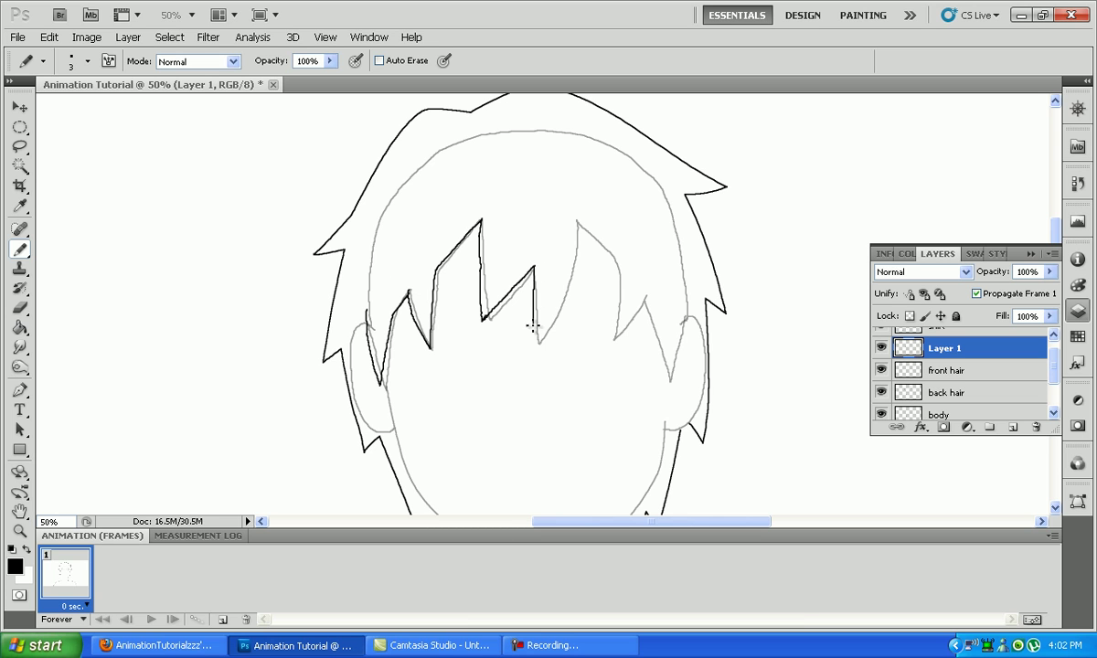
{"action": "left_click_drag", "start_coordinate": [577, 222], "coordinate": [536, 344]}
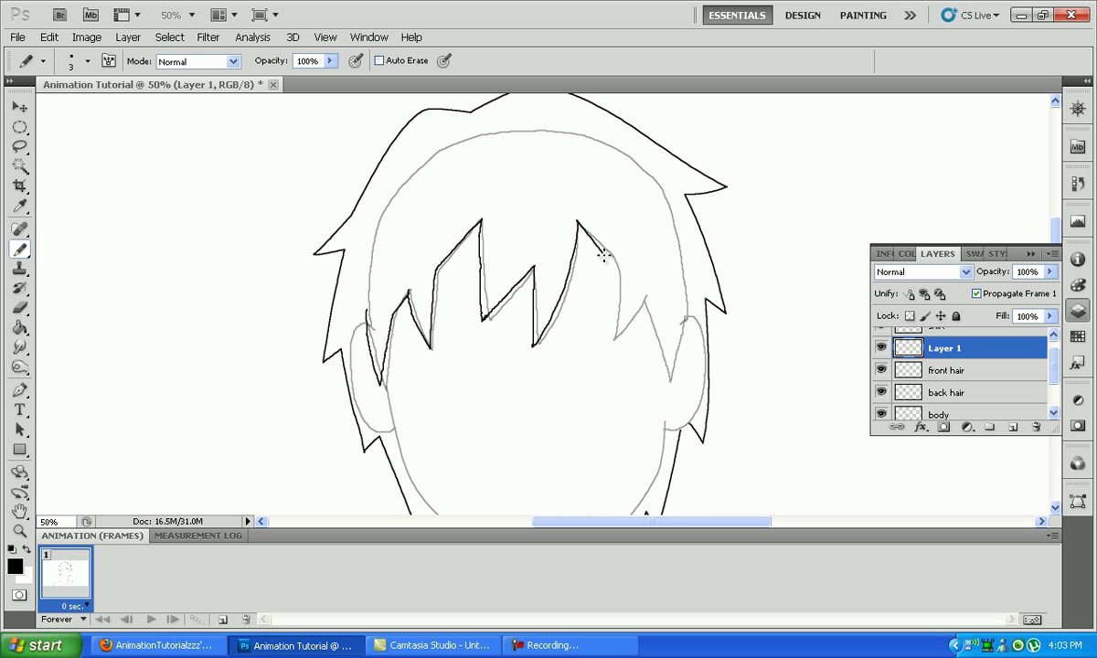
{"action": "key", "text": "ctrl+z"}
{"action": "mouse_move", "coordinate": [642, 293]}
{"action": "left_mouse_down"}
{"action": "mouse_move", "coordinate": [664, 373]}
{"action": "mouse_move", "coordinate": [687, 308]}
{"action": "left_mouse_up"}
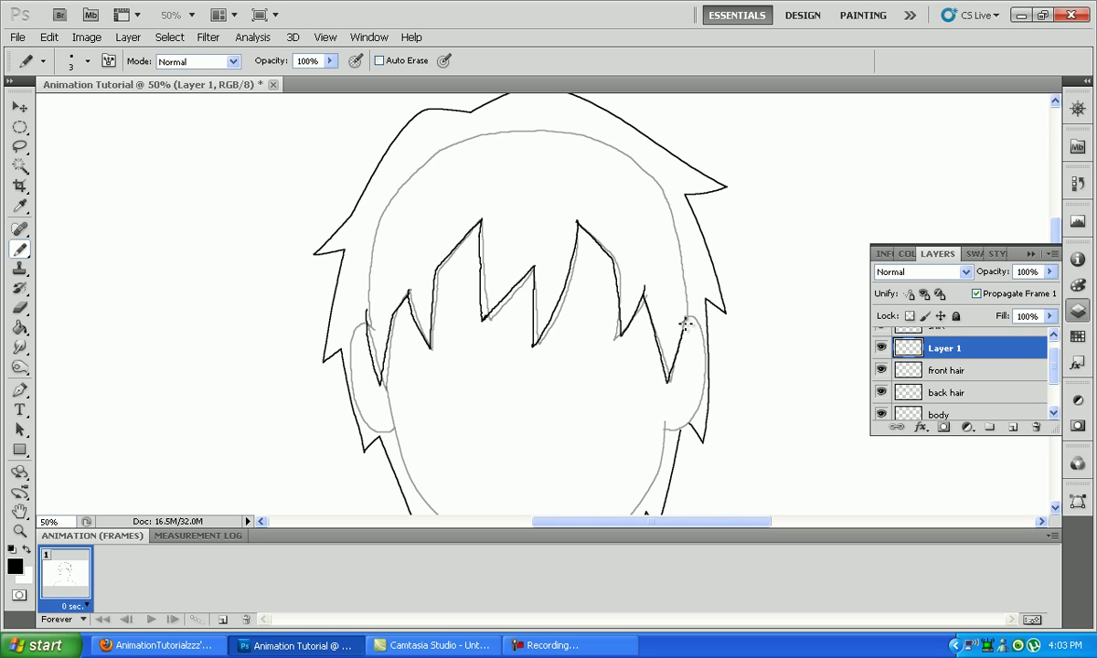
Hide the front hair layer, add a new layer above Layer 1, and lower Layer 1's opacity as a tracing guide.
{"action": "left_click", "coordinate": [882, 370]}
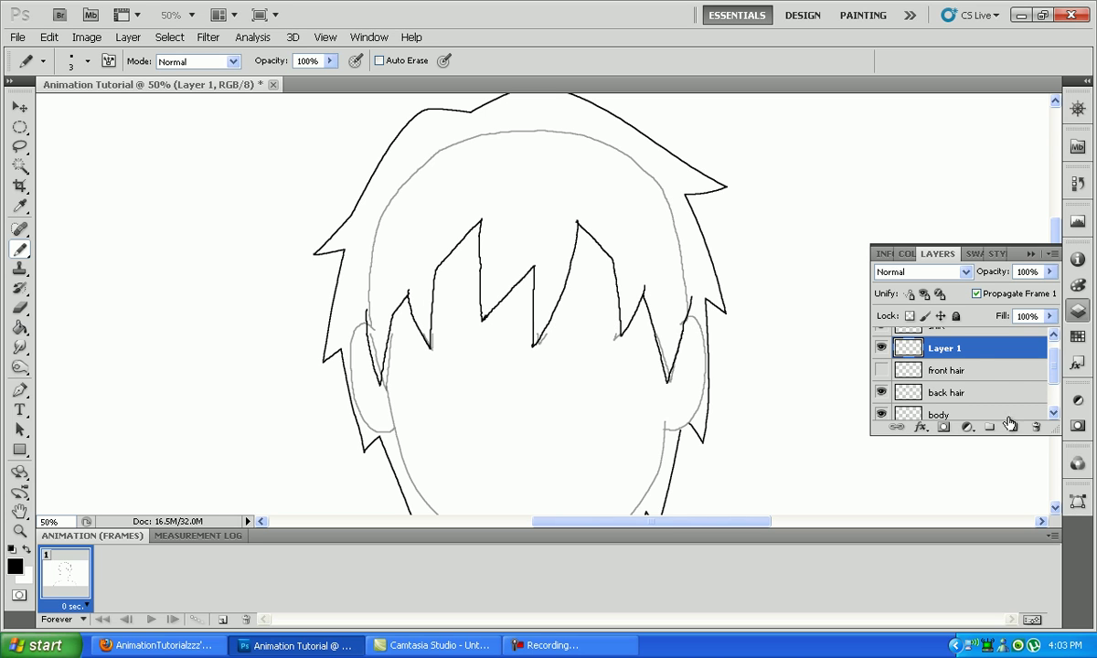
{"action": "left_click", "coordinate": [1013, 427]}
{"action": "left_click", "coordinate": [960, 370]}
{"action": "left_click", "coordinate": [1050, 271]}
{"action": "left_click_drag", "start_coordinate": [1050, 289], "coordinate": [989, 289]}
{"action": "left_click", "coordinate": [954, 350]}
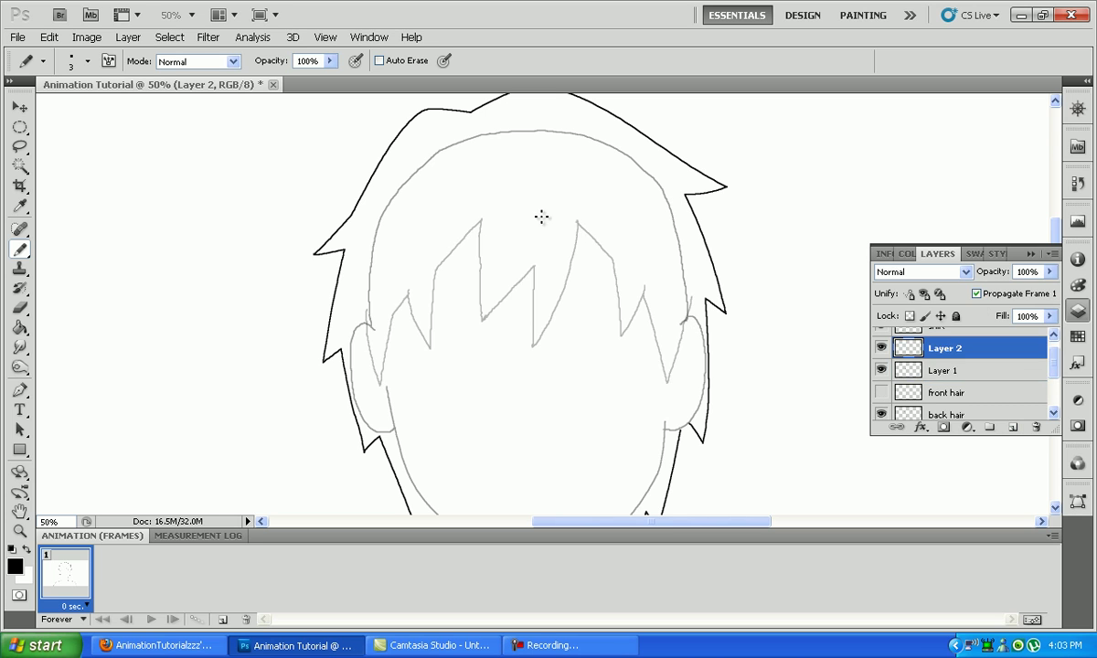
Draw the left and center bang spikes on Layer 2 with the Pencil tool, shifted slightly left of the faded Layer 1 bangs.
{"action": "left_click_drag", "start_coordinate": [480, 221], "coordinate": [476, 260]}
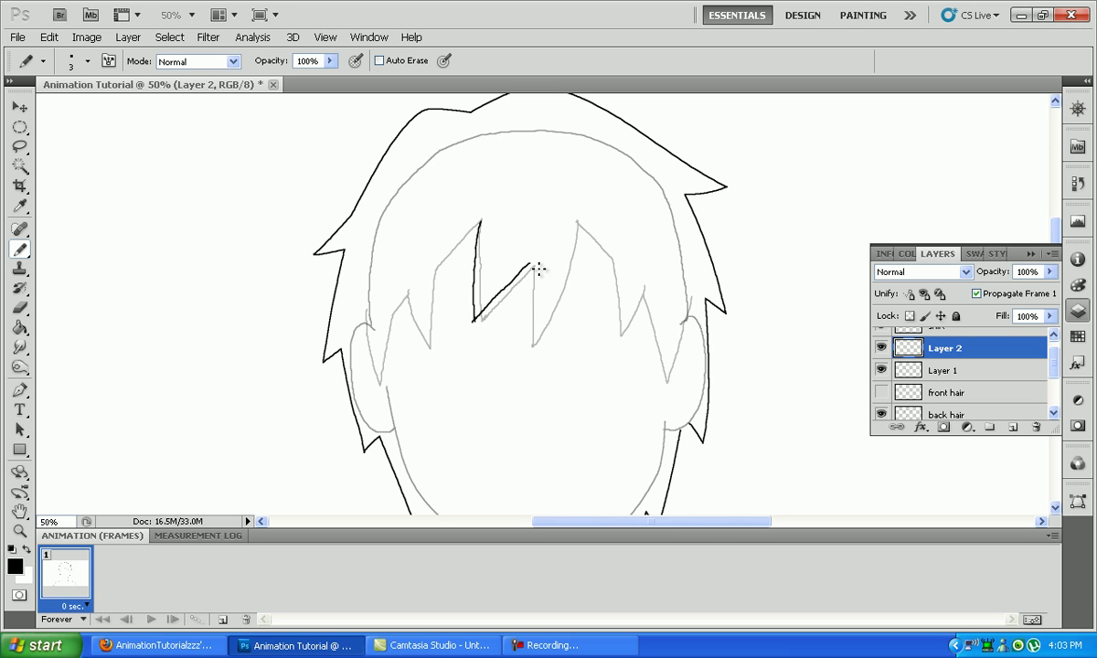
{"action": "key", "text": "e"}
{"action": "right_click", "coordinate": [506, 336]}
{"action": "left_click", "coordinate": [470, 323]}
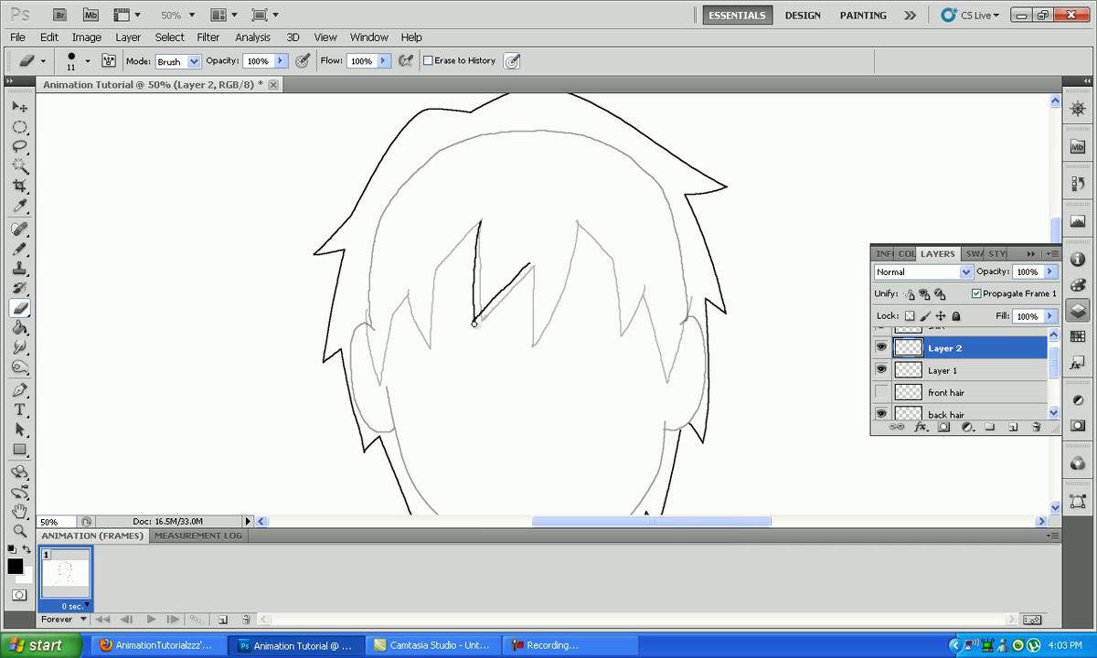
{"action": "key", "text": "b"}
{"action": "mouse_move", "coordinate": [577, 223]}
{"action": "left_mouse_down"}
{"action": "mouse_move", "coordinate": [544, 299]}
{"action": "mouse_move", "coordinate": [528, 274]}
{"action": "mouse_move", "coordinate": [522, 318]}
{"action": "mouse_move", "coordinate": [577, 233]}
{"action": "left_mouse_up"}
{"action": "key", "text": "ctrl+z"}
{"action": "left_click_drag", "start_coordinate": [479, 223], "coordinate": [429, 297]}
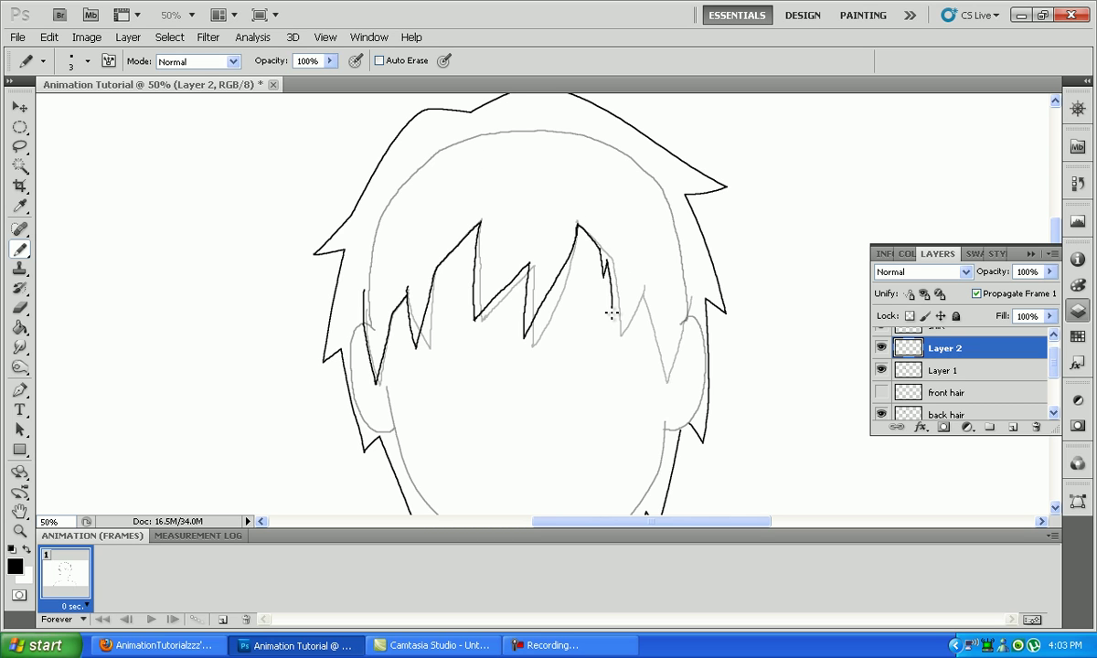
Redo the right bang spikes on Layer 2, erasing the stray stroke and ending the last spike beside the right ear.
{"action": "key", "text": "ctrl+z"}
{"action": "mouse_move", "coordinate": [577, 226]}
{"action": "left_mouse_down"}
{"action": "mouse_move", "coordinate": [621, 336]}
{"action": "mouse_move", "coordinate": [650, 283]}
{"action": "left_mouse_up"}
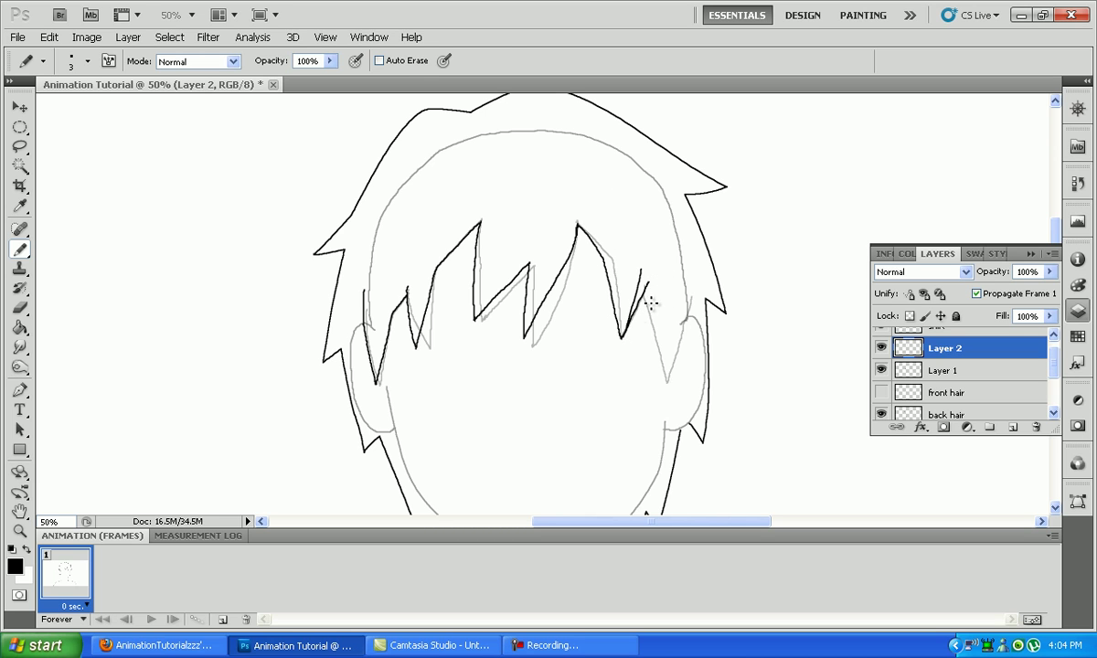
{"action": "key", "text": "e"}
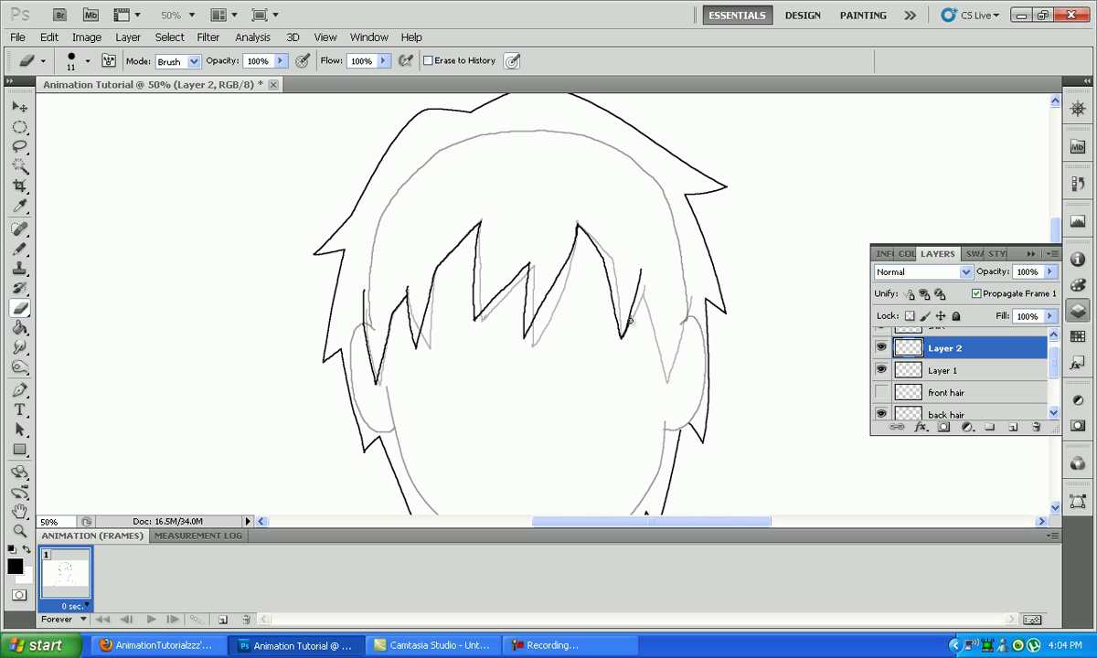
{"action": "key", "text": "b"}
{"action": "mouse_move", "coordinate": [647, 315]}
{"action": "left_mouse_down"}
{"action": "mouse_move", "coordinate": [684, 324]}
{"action": "mouse_move", "coordinate": [647, 314]}
{"action": "mouse_move", "coordinate": [664, 378]}
{"action": "mouse_move", "coordinate": [700, 298]}
{"action": "left_mouse_up"}
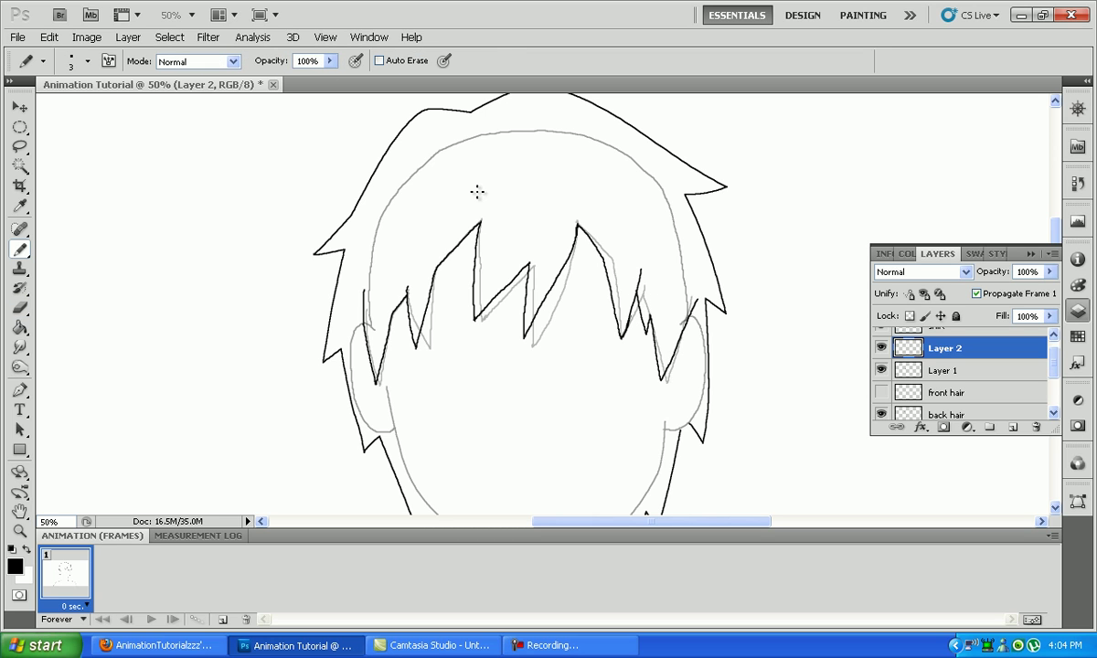
Hide Layer 1, add a layer above a faded Layer 2, and draw the bangs on it shifted further left.
{"action": "left_click", "coordinate": [882, 370]}
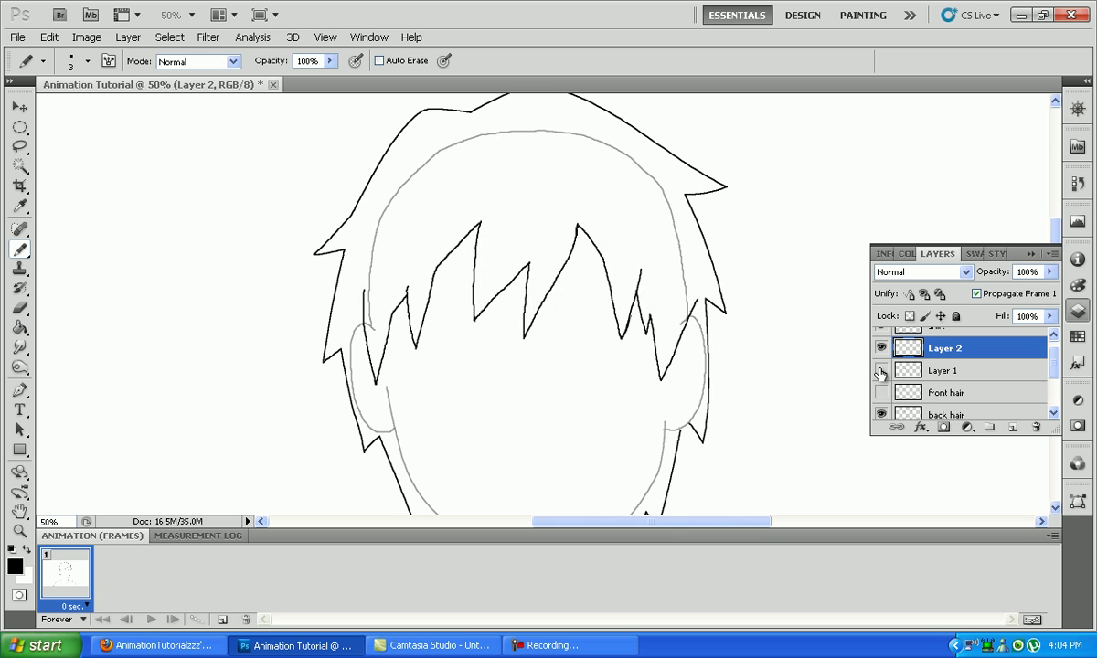
{"action": "left_click", "coordinate": [1013, 427]}
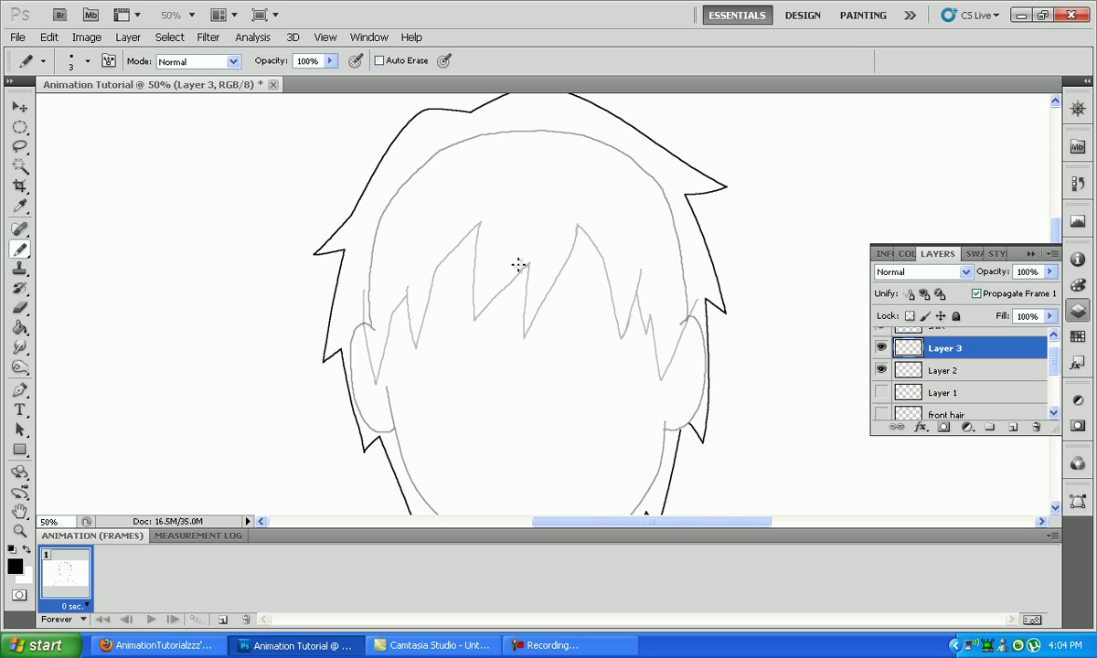
{"action": "mouse_move", "coordinate": [519, 269]}
{"action": "left_mouse_down"}
{"action": "mouse_move", "coordinate": [459, 316]}
{"action": "mouse_move", "coordinate": [468, 255]}
{"action": "mouse_move", "coordinate": [500, 231]}
{"action": "mouse_move", "coordinate": [525, 262]}
{"action": "mouse_move", "coordinate": [462, 296]}
{"action": "mouse_move", "coordinate": [478, 222]}
{"action": "mouse_move", "coordinate": [407, 329]}
{"action": "mouse_move", "coordinate": [405, 295]}
{"action": "mouse_move", "coordinate": [432, 272]}
{"action": "mouse_move", "coordinate": [405, 313]}
{"action": "mouse_move", "coordinate": [358, 297]}
{"action": "left_mouse_up"}
{"action": "mouse_move", "coordinate": [526, 264]}
{"action": "left_mouse_down"}
{"action": "mouse_move", "coordinate": [533, 304]}
{"action": "mouse_move", "coordinate": [588, 237]}
{"action": "left_mouse_up"}
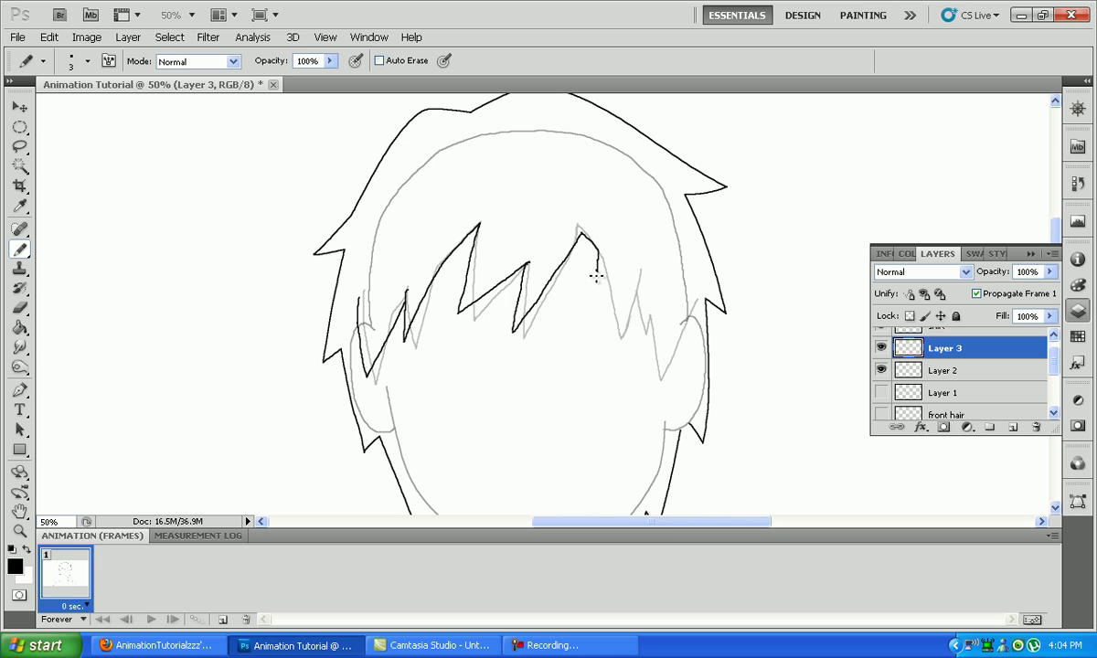
{"action": "left_click_drag", "start_coordinate": [606, 318], "coordinate": [642, 272]}
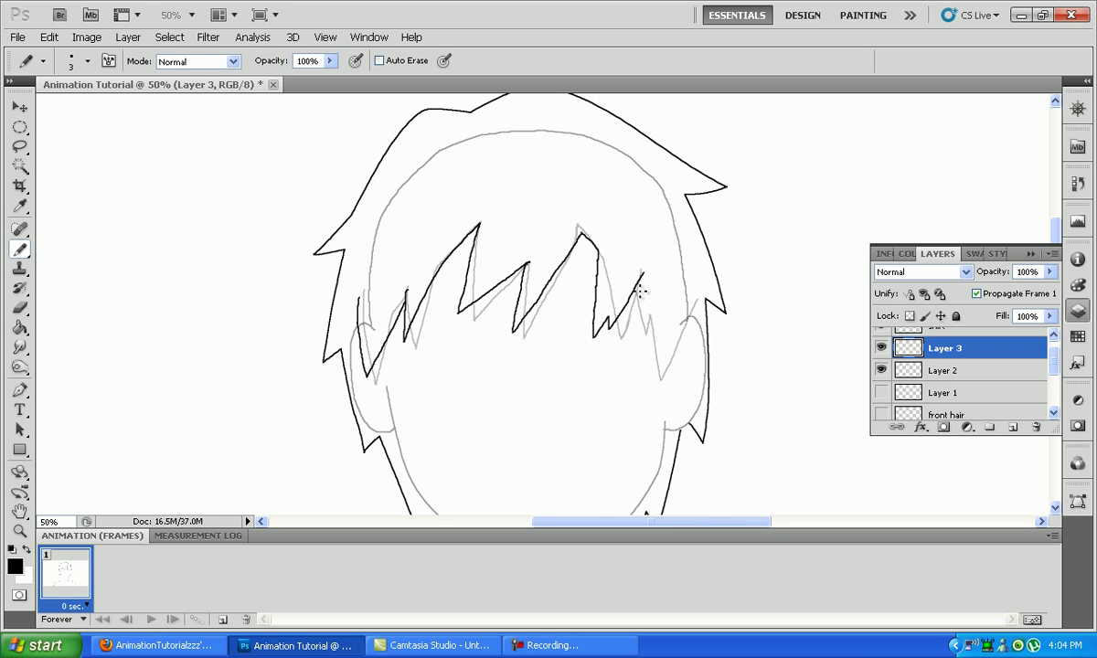
{"action": "left_click_drag", "start_coordinate": [655, 382], "coordinate": [697, 302]}
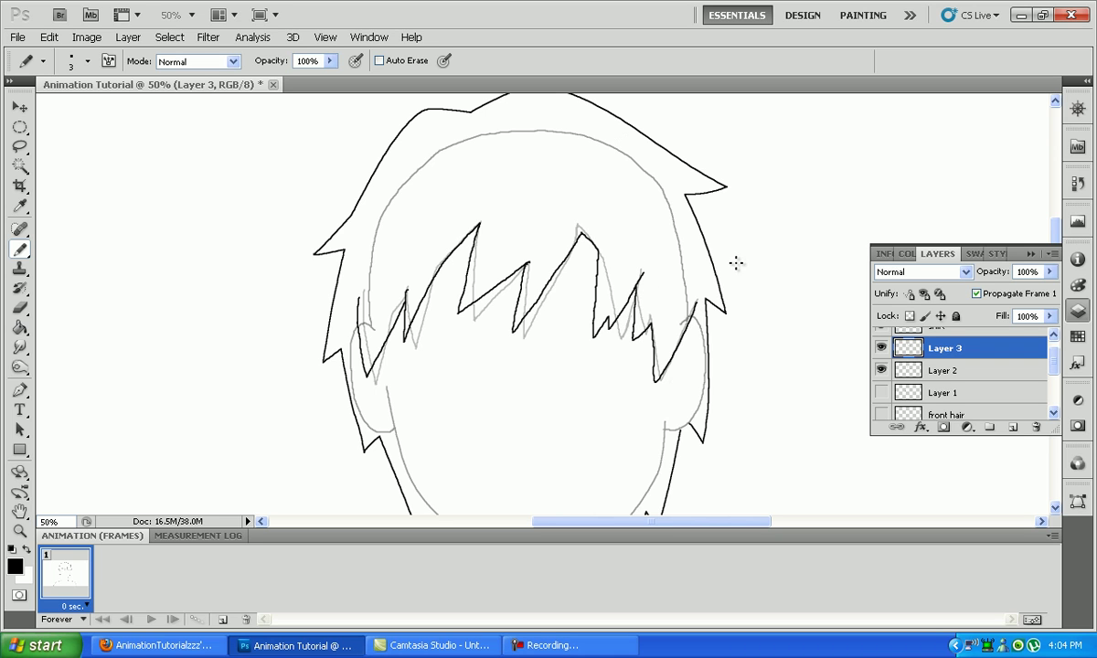
Hide Layers 2 and 3, show the front hair layer and restore its opacity to 100%.
{"action": "left_click", "coordinate": [882, 371]}
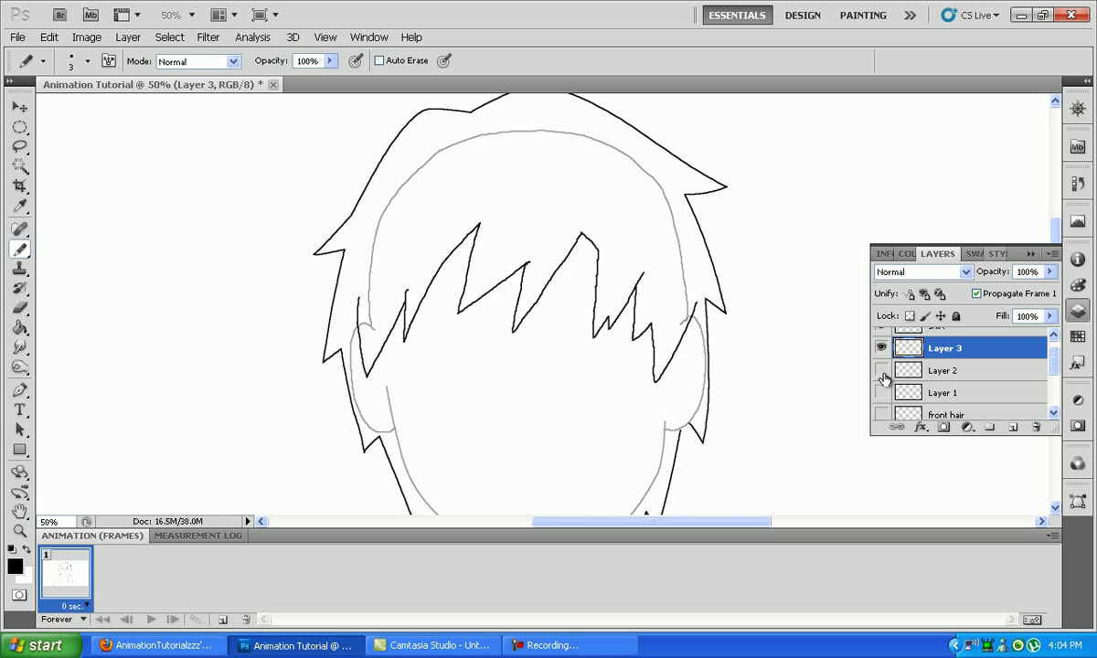
{"action": "scroll", "coordinate": [994, 220], "scroll_direction": "down", "scroll_amount": 2}
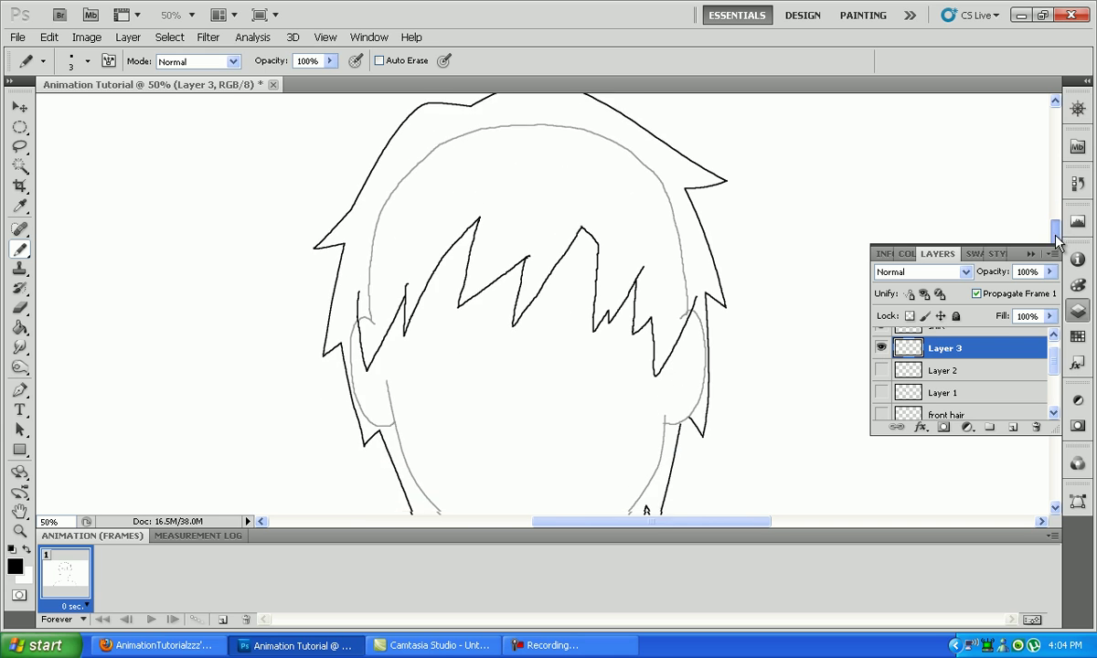
{"action": "left_click", "coordinate": [882, 414]}
{"action": "left_click", "coordinate": [882, 347]}
{"action": "scroll", "coordinate": [972, 394], "scroll_direction": "down", "scroll_amount": 1}
{"action": "left_click", "coordinate": [997, 394]}
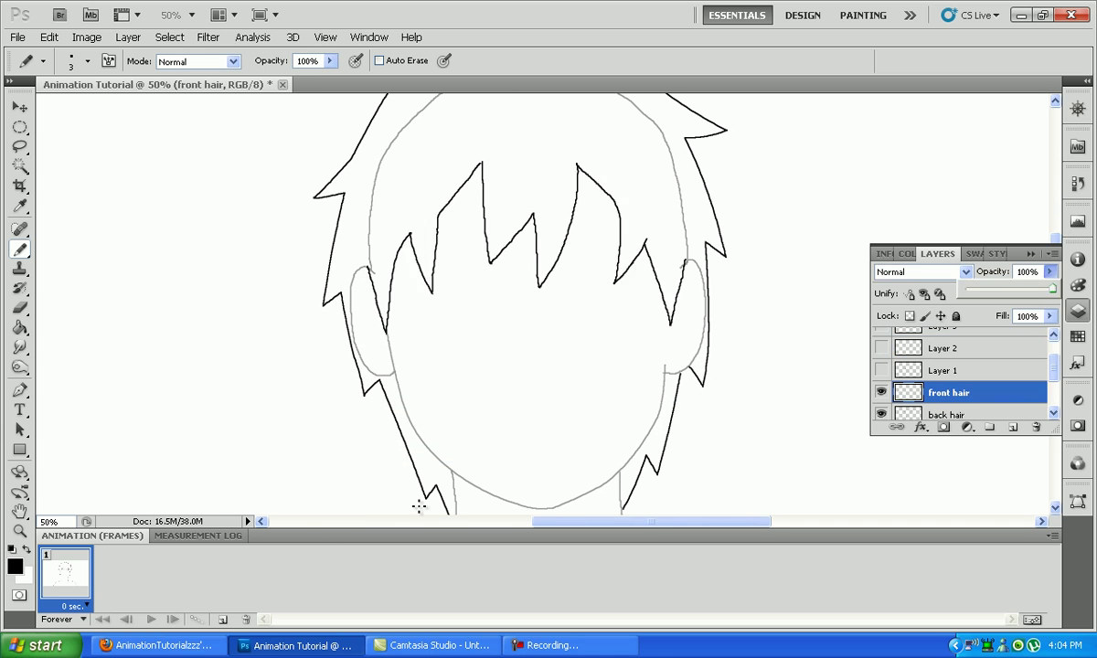
Add a second animation frame showing Layer 1 instead of the front hair, and restore Layer 1 to 100% opacity.
{"action": "left_click", "coordinate": [221, 620]}
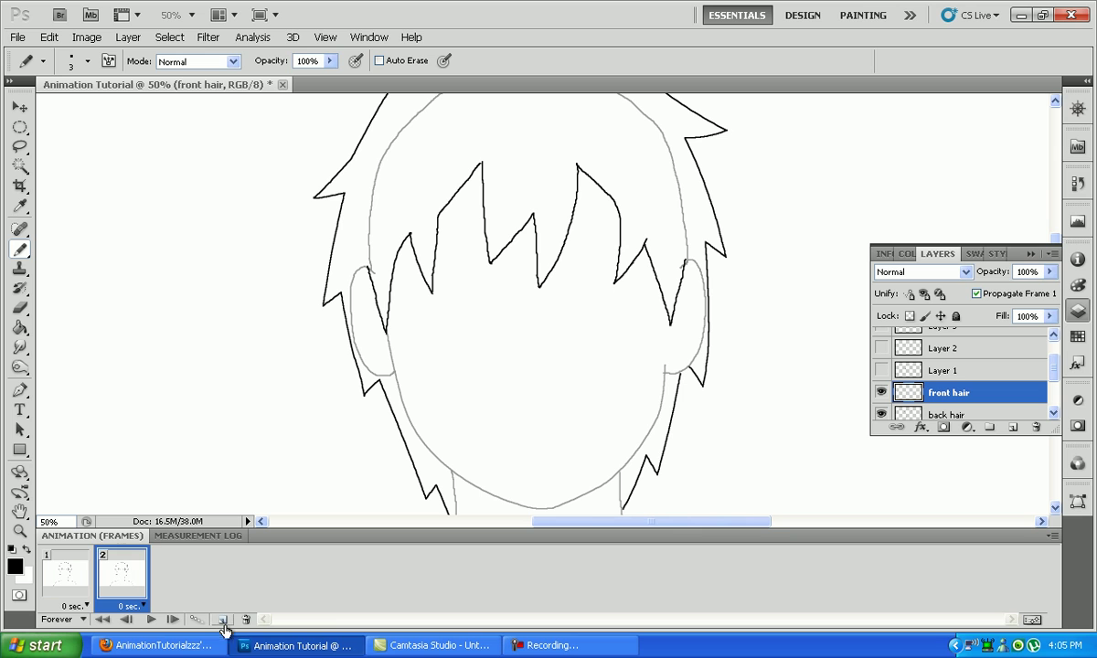
{"action": "left_click", "coordinate": [881, 371]}
{"action": "left_click", "coordinate": [881, 392]}
{"action": "left_click", "coordinate": [979, 370]}
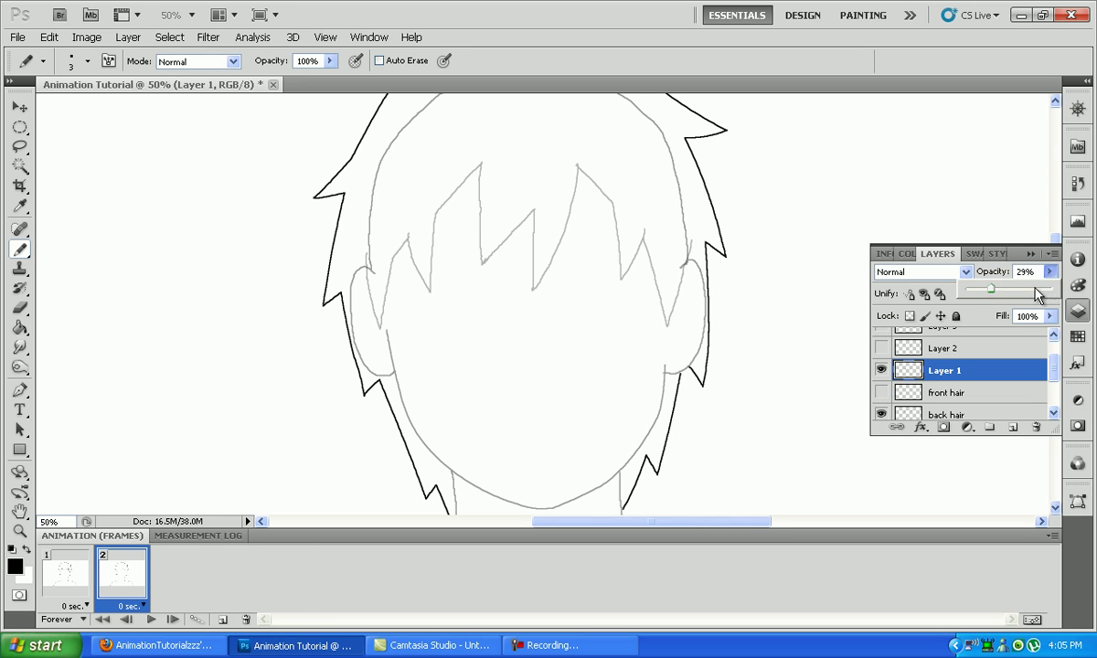
{"action": "left_click", "coordinate": [1050, 272]}
Add a third animation frame showing Layer 2 instead of Layer 1, and restore Layer 2's opacity to 100%.
{"action": "left_click", "coordinate": [225, 583]}
{"action": "left_click", "coordinate": [221, 620]}
{"action": "left_click", "coordinate": [881, 370]}
{"action": "left_click", "coordinate": [882, 348]}
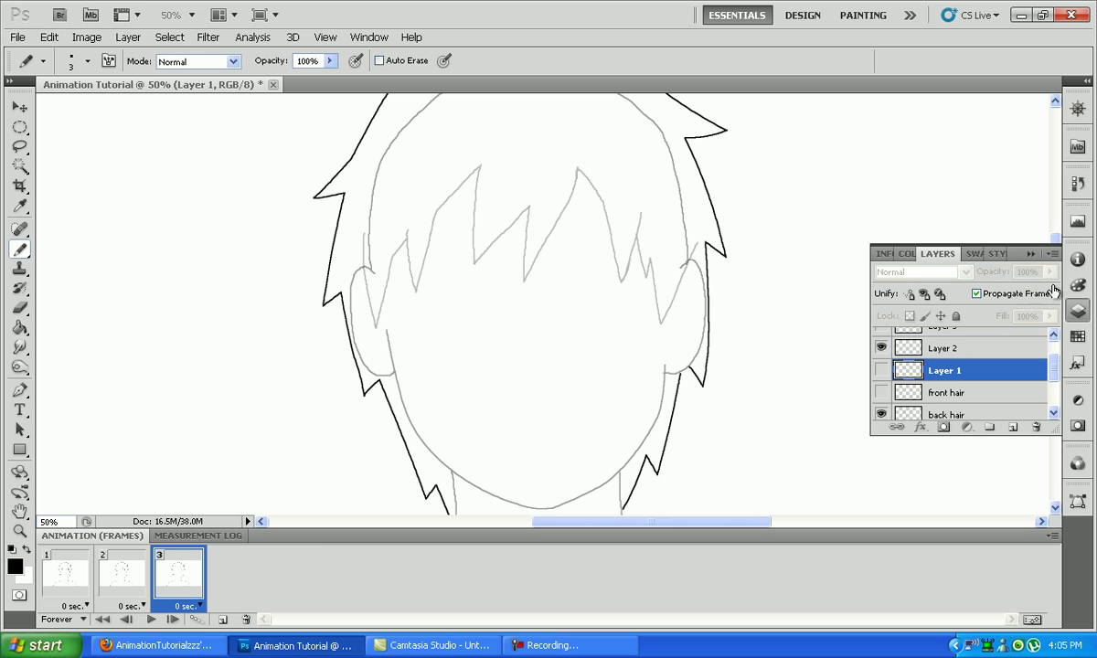
{"action": "left_click", "coordinate": [970, 348]}
Add a fourth animation frame with Layer 3 visible and Layer 2 hidden.
{"action": "left_click", "coordinate": [223, 620]}
{"action": "scroll", "coordinate": [883, 366], "scroll_direction": "up", "scroll_amount": 1}
{"action": "left_click", "coordinate": [882, 348]}
{"action": "left_click", "coordinate": [938, 349]}
{"action": "left_click", "coordinate": [882, 370]}
Step through frames 1 to 4 to check the bangs' movement.
{"action": "left_click", "coordinate": [64, 576]}
{"action": "left_click", "coordinate": [114, 583]}
{"action": "left_click", "coordinate": [179, 572]}
{"action": "left_click", "coordinate": [219, 583]}
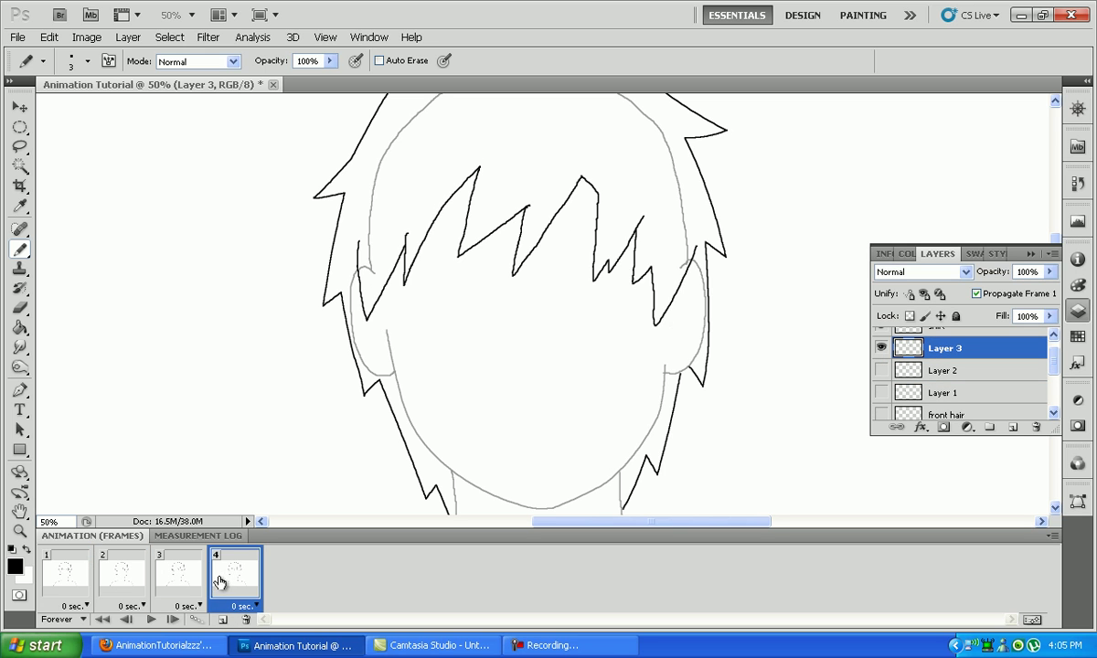
{"action": "left_click", "coordinate": [77, 584]}
{"action": "left_click", "coordinate": [124, 580]}
{"action": "left_click", "coordinate": [179, 578]}
{"action": "left_click", "coordinate": [222, 583]}
Set the delay of all four frames to 0.1 sec and the animation's looping to Once.
{"action": "left_click", "coordinate": [82, 593], "text": "shift"}
{"action": "left_click", "coordinate": [87, 606]}
{"action": "left_click", "coordinate": [73, 451]}
{"action": "left_click", "coordinate": [68, 620]}
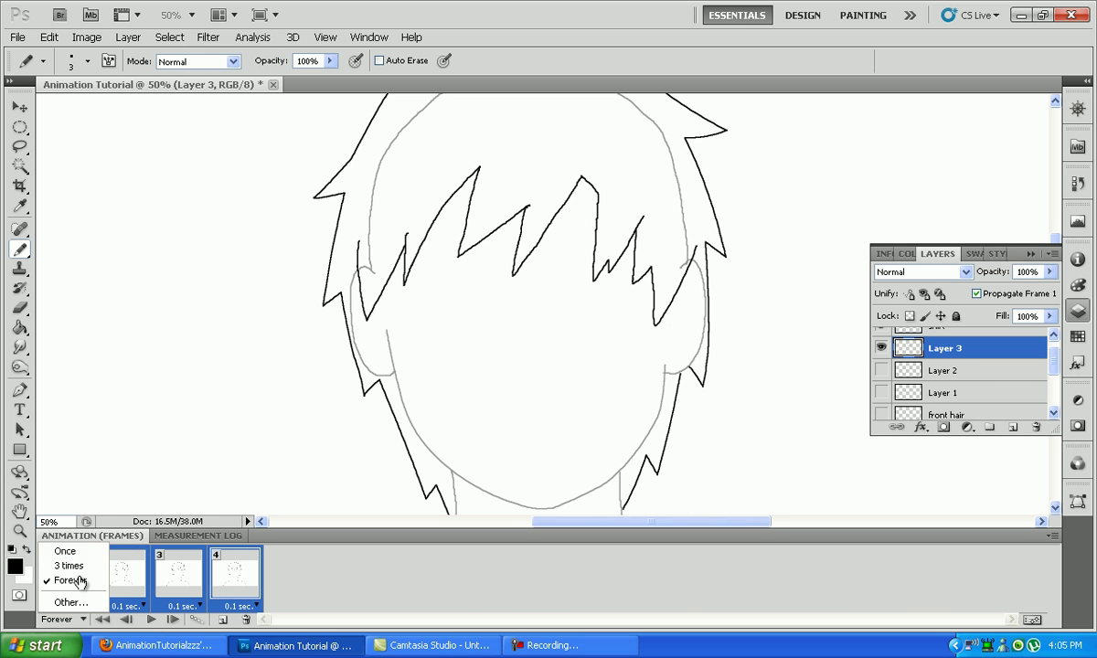
{"action": "left_click", "coordinate": [55, 554]}
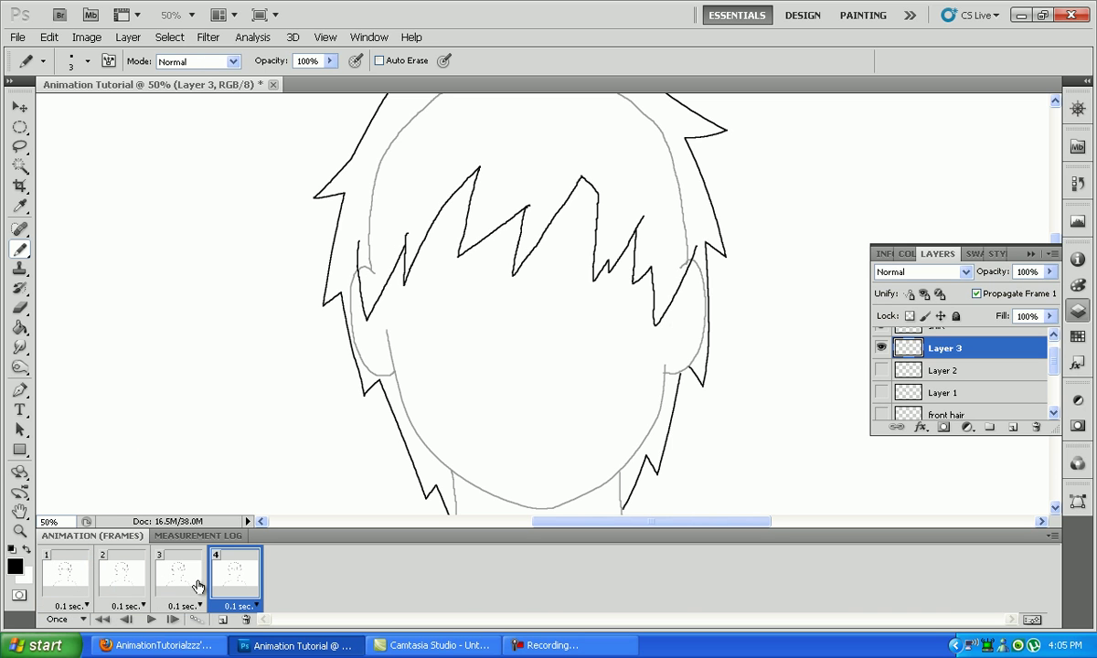
In frame 1, enlarge the layer list and add a new layer directly above the back hair layer.
{"action": "left_click", "coordinate": [66, 574]}
{"action": "left_click_drag", "start_coordinate": [1054, 362], "coordinate": [1058, 392]}
{"action": "left_click_drag", "start_coordinate": [1059, 436], "coordinate": [1049, 512]}
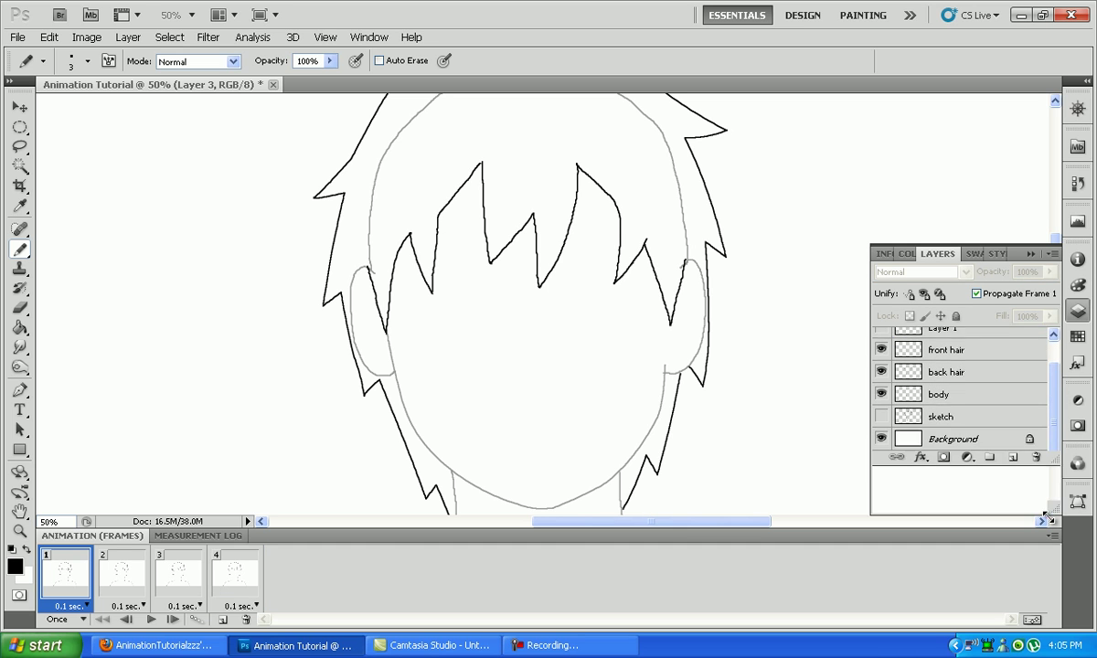
{"action": "left_click", "coordinate": [901, 430]}
{"action": "left_click", "coordinate": [1013, 514]}
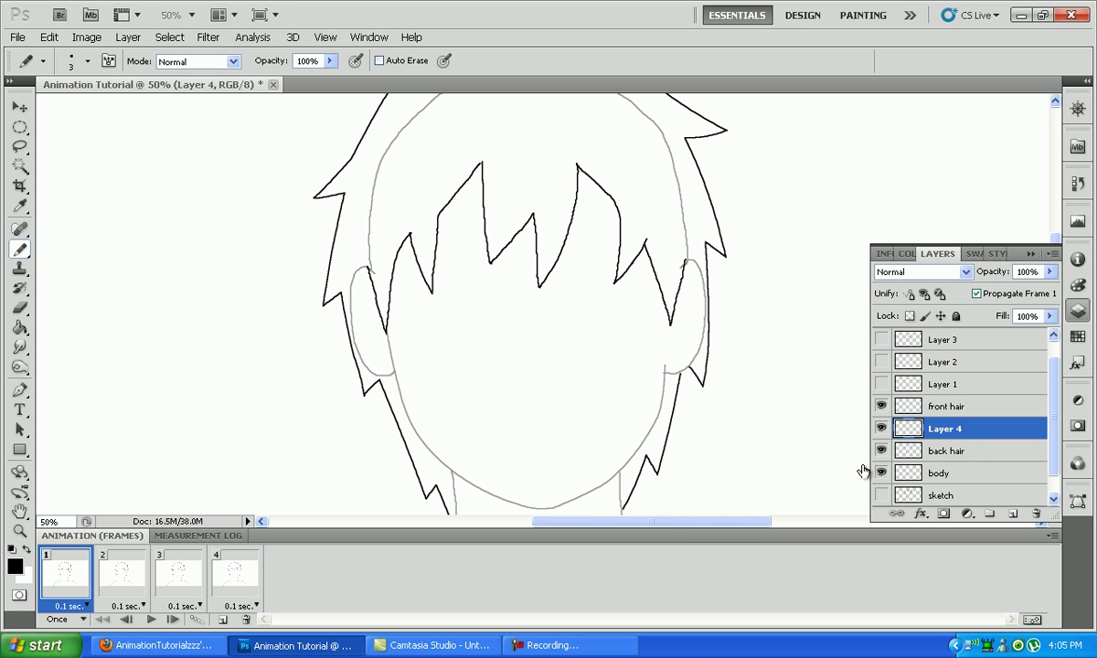
In frame 2, show Layer 4, lower the back hair's opacity to about 30%, and make Layer 4 active for drawing.
{"action": "left_click", "coordinate": [122, 574]}
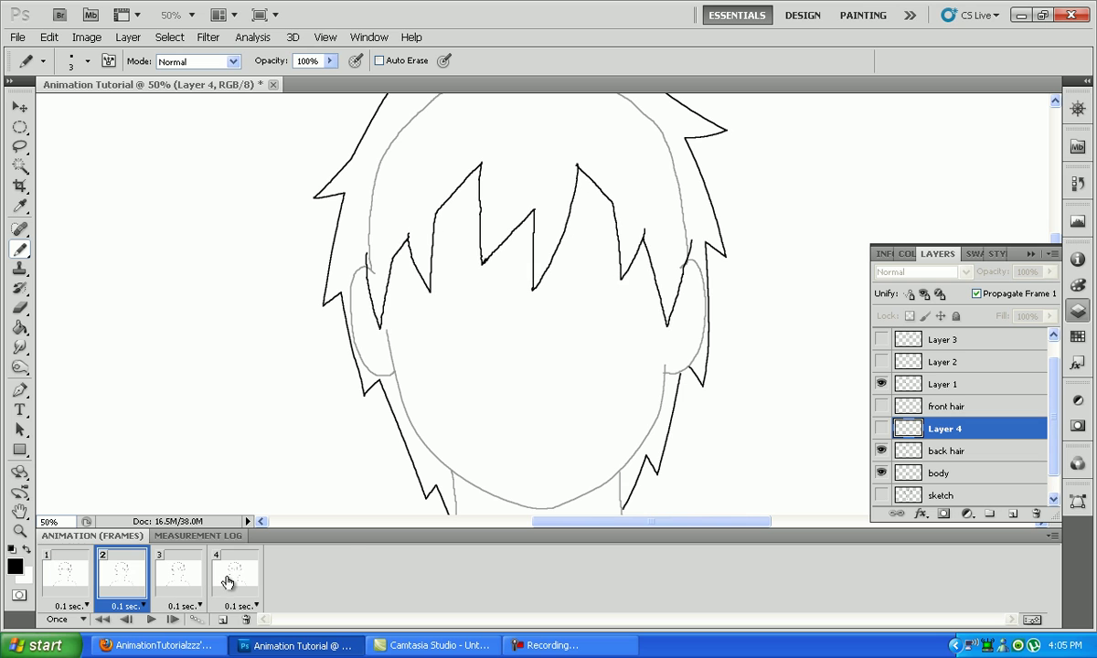
{"action": "left_click", "coordinate": [882, 428]}
{"action": "left_click", "coordinate": [947, 451]}
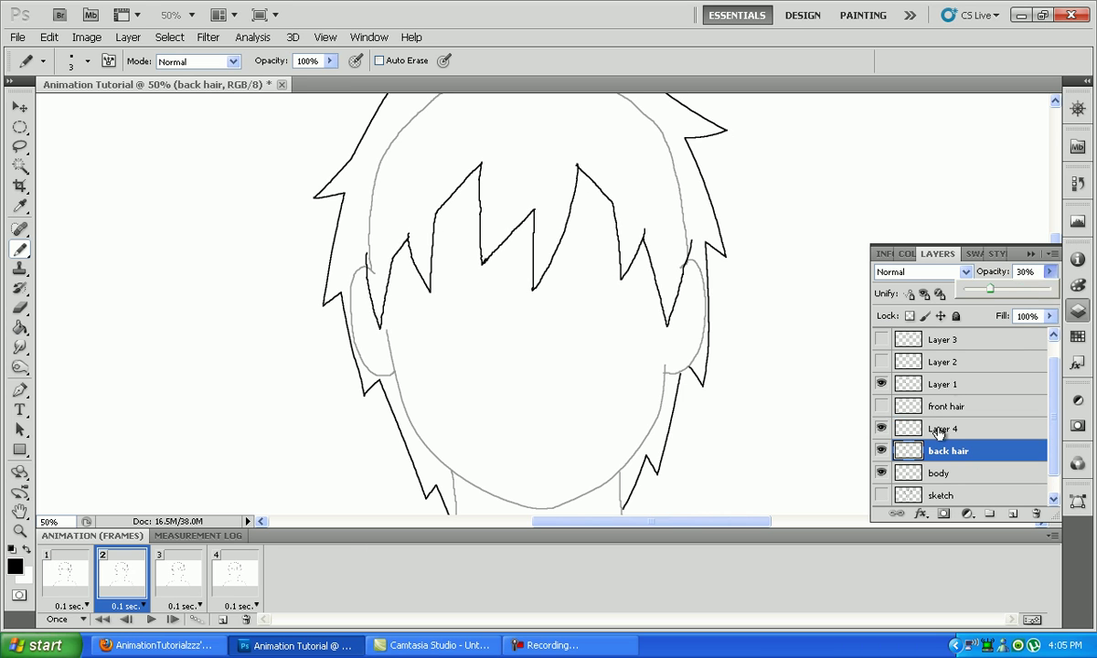
{"action": "left_click", "coordinate": [914, 429]}
{"action": "left_click", "coordinate": [1054, 102]}
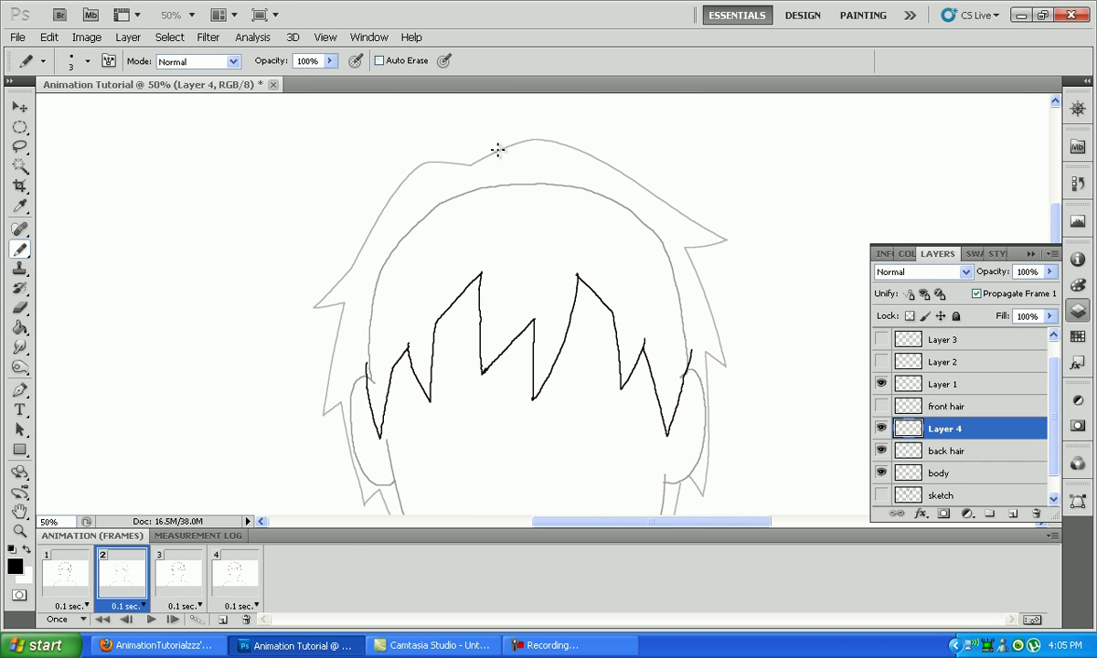
Draw the left side of the back hair on Layer 4, shifting the spikes slightly left of the faded outline.
{"action": "mouse_move", "coordinate": [419, 168]}
{"action": "left_mouse_down"}
{"action": "mouse_move", "coordinate": [387, 199]}
{"action": "mouse_move", "coordinate": [318, 314]}
{"action": "mouse_move", "coordinate": [346, 303]}
{"action": "mouse_move", "coordinate": [336, 404]}
{"action": "left_mouse_up"}
{"action": "scroll", "coordinate": [1022, 218], "scroll_direction": "down", "scroll_amount": 3}
{"action": "mouse_move", "coordinate": [341, 232]}
{"action": "left_mouse_down"}
{"action": "mouse_move", "coordinate": [351, 297]}
{"action": "mouse_move", "coordinate": [369, 318]}
{"action": "left_mouse_up"}
{"action": "key", "text": "ctrl+z"}
{"action": "mouse_move", "coordinate": [340, 235]}
{"action": "left_mouse_down"}
{"action": "mouse_move", "coordinate": [350, 307]}
{"action": "mouse_move", "coordinate": [419, 439]}
{"action": "mouse_move", "coordinate": [431, 421]}
{"action": "left_mouse_up"}
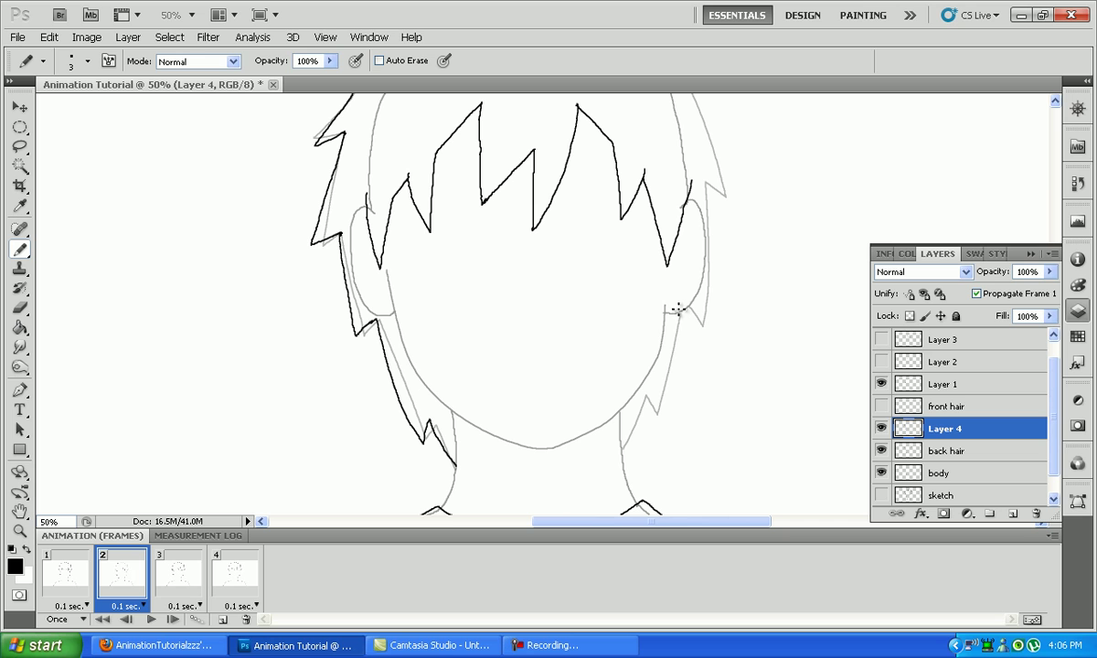
Draw the right side and the crown of the back hair on Layer 4, following the faded outline slightly shifted.
{"action": "left_click_drag", "start_coordinate": [649, 409], "coordinate": [615, 459]}
{"action": "left_click_drag", "start_coordinate": [704, 192], "coordinate": [694, 335]}
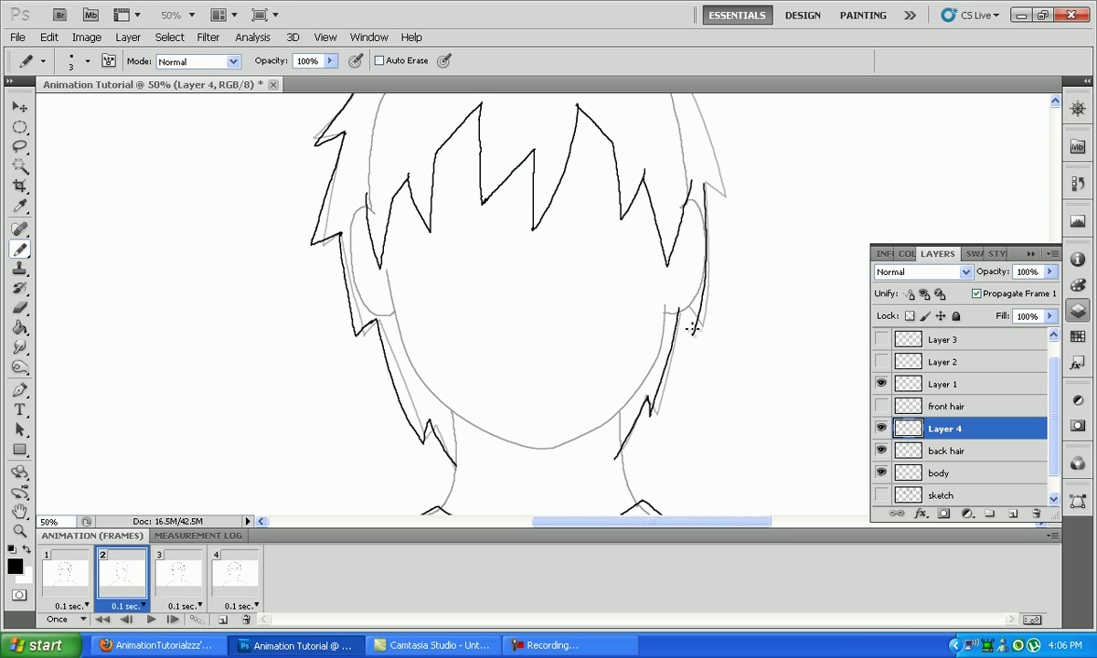
{"action": "scroll", "coordinate": [869, 107], "scroll_direction": "up", "scroll_amount": 5}
{"action": "left_click_drag", "start_coordinate": [685, 232], "coordinate": [722, 346]}
{"action": "scroll", "coordinate": [991, 214], "scroll_direction": "up", "scroll_amount": 2}
{"action": "mouse_move", "coordinate": [470, 211]}
{"action": "left_mouse_down"}
{"action": "mouse_move", "coordinate": [565, 195]}
{"action": "mouse_move", "coordinate": [595, 218]}
{"action": "left_mouse_up"}
{"action": "key", "text": "ctrl+z"}
{"action": "mouse_move", "coordinate": [448, 205]}
{"action": "left_mouse_down"}
{"action": "mouse_move", "coordinate": [522, 189]}
{"action": "mouse_move", "coordinate": [624, 224]}
{"action": "mouse_move", "coordinate": [723, 299]}
{"action": "left_mouse_up"}
Erase the upper-right hair spike on Layer 4 and redraw it closer to the faded outline.
{"action": "scroll", "coordinate": [640, 274], "scroll_direction": "down", "scroll_amount": 2}
{"action": "scroll", "coordinate": [613, 235], "scroll_direction": "up", "scroll_amount": 1}
{"action": "key", "text": "e"}
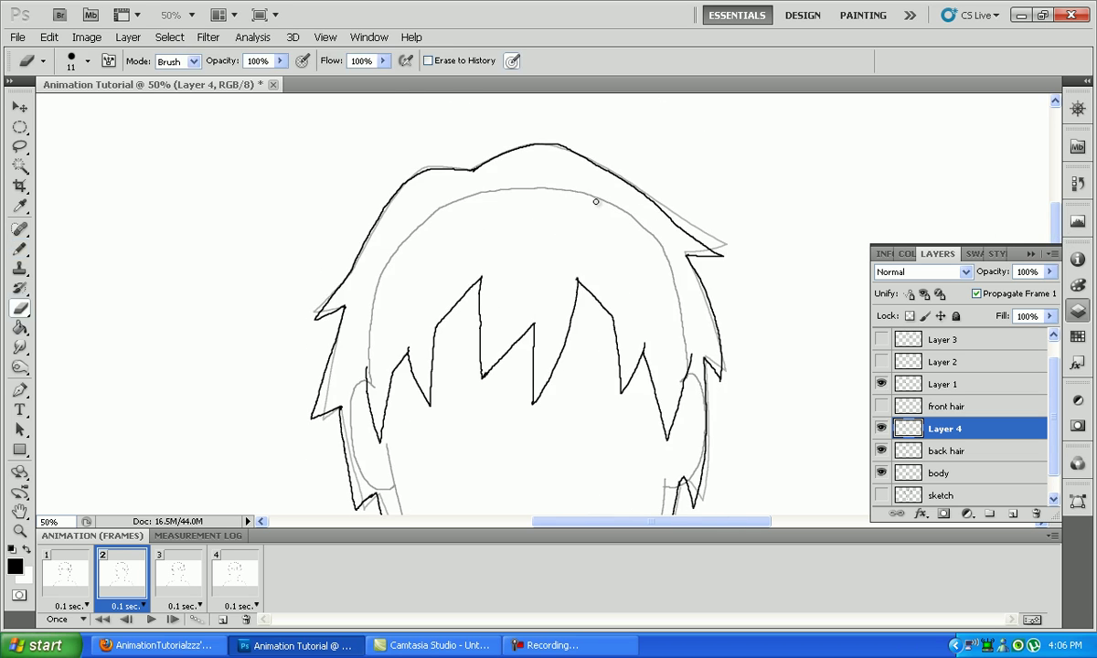
{"action": "left_click_drag", "start_coordinate": [661, 201], "coordinate": [731, 250]}
{"action": "key", "text": "b"}
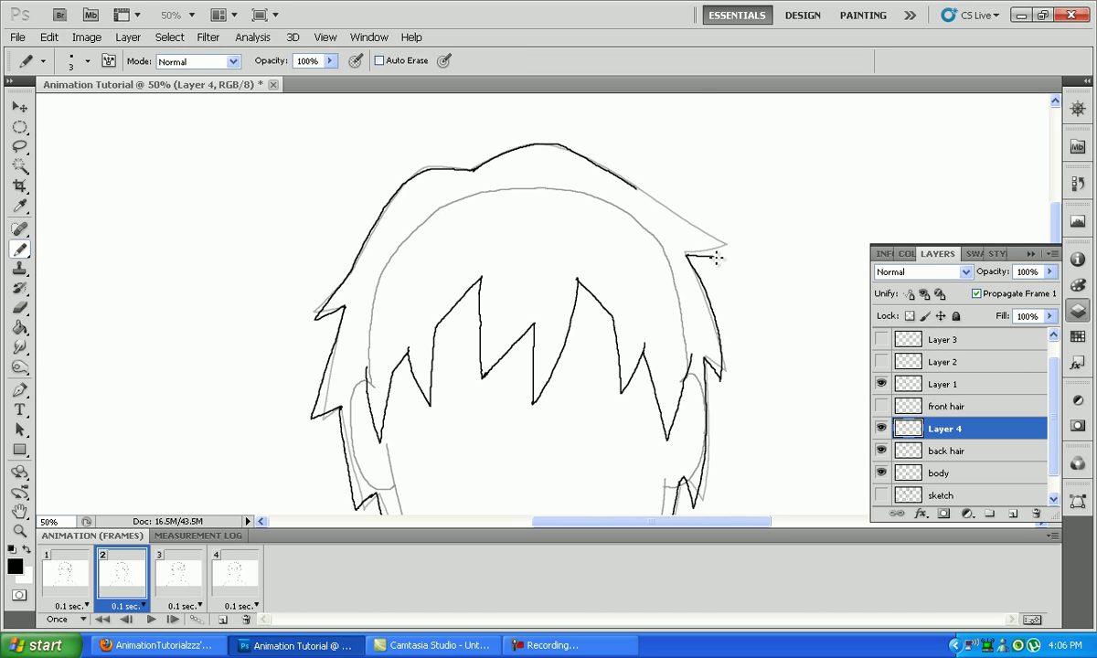
{"action": "left_click_drag", "start_coordinate": [638, 189], "coordinate": [725, 245]}
{"action": "key", "text": "e"}
{"action": "key", "text": "b"}
Draw a curved line across the neck on Layer 4 to join both sides of the back hair.
{"action": "scroll", "coordinate": [473, 361], "scroll_direction": "down", "scroll_amount": 8}
{"action": "left_click_drag", "start_coordinate": [478, 374], "coordinate": [631, 370]}
{"action": "scroll", "coordinate": [1058, 100], "scroll_direction": "up", "scroll_amount": 5}
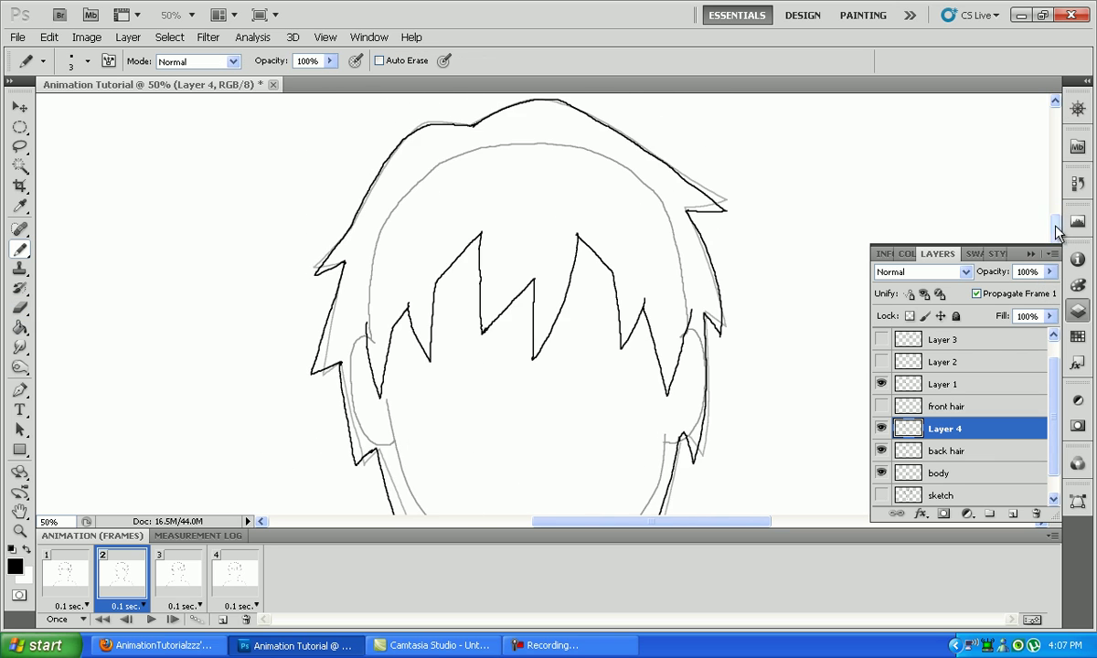
In frame 3, hide the back hair, show Layer 4 and add a new layer above it.
{"action": "scroll", "coordinate": [1064, 227], "scroll_direction": "down", "scroll_amount": 2}
{"action": "left_click", "coordinate": [66, 571]}
{"action": "left_click", "coordinate": [123, 569]}
{"action": "left_click", "coordinate": [178, 567]}
{"action": "left_click", "coordinate": [881, 451]}
{"action": "left_click", "coordinate": [880, 428]}
{"action": "key", "text": "ctrl+shift+alt+n"}
Lower Layer 4's opacity as a tracing guide and make Layer 5 active.
{"action": "left_click", "coordinate": [942, 451]}
{"action": "left_click", "coordinate": [1052, 272]}
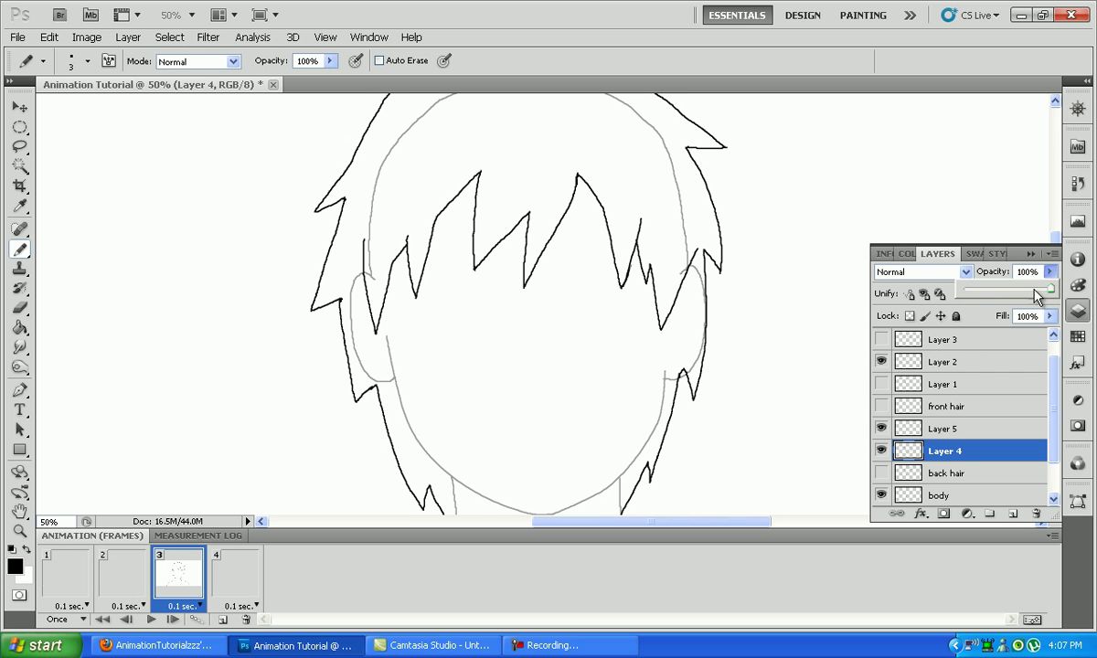
{"action": "left_click_drag", "start_coordinate": [1051, 289], "coordinate": [997, 289]}
{"action": "left_click", "coordinate": [942, 429]}
Draw the lower back hair on Layer 5, covering the right strands, the neck curve and the left strands.
{"action": "scroll", "coordinate": [994, 224], "scroll_direction": "down", "scroll_amount": 2}
{"action": "mouse_move", "coordinate": [679, 317]}
{"action": "left_mouse_down"}
{"action": "mouse_move", "coordinate": [666, 379]}
{"action": "mouse_move", "coordinate": [607, 465]}
{"action": "left_mouse_up"}
{"action": "left_click_drag", "start_coordinate": [697, 190], "coordinate": [694, 331]}
{"action": "left_click_drag", "start_coordinate": [607, 465], "coordinate": [470, 472]}
{"action": "left_click_drag", "start_coordinate": [376, 322], "coordinate": [396, 412]}
{"action": "key", "text": "ctrl+z"}
{"action": "left_click_drag", "start_coordinate": [378, 321], "coordinate": [425, 444]}
{"action": "left_click_drag", "start_coordinate": [341, 236], "coordinate": [355, 317]}
Draw the upper-left spikes, crown and upper-right side of the back hair on Layer 5, and hide Layer 4.
{"action": "scroll", "coordinate": [331, 259], "scroll_direction": "up", "scroll_amount": 3}
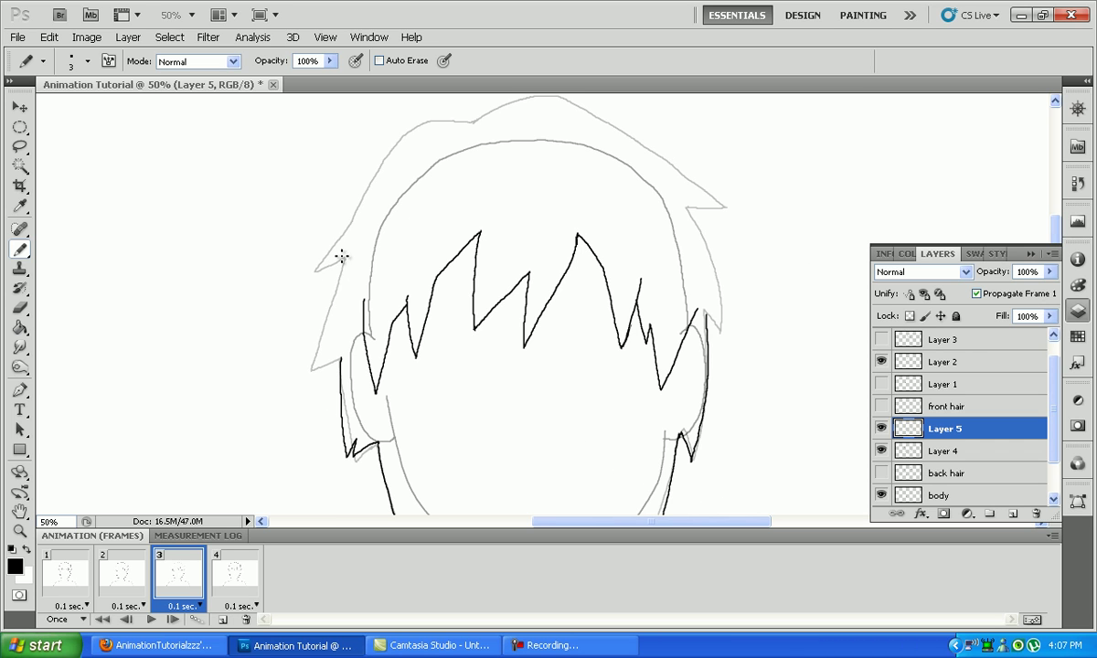
{"action": "mouse_move", "coordinate": [318, 271]}
{"action": "left_mouse_down"}
{"action": "mouse_move", "coordinate": [305, 373]}
{"action": "mouse_move", "coordinate": [342, 355]}
{"action": "left_mouse_up"}
{"action": "mouse_move", "coordinate": [472, 120]}
{"action": "left_mouse_down"}
{"action": "mouse_move", "coordinate": [384, 156]}
{"action": "mouse_move", "coordinate": [344, 261]}
{"action": "left_mouse_up"}
{"action": "mouse_move", "coordinate": [472, 121]}
{"action": "left_mouse_down"}
{"action": "mouse_move", "coordinate": [534, 97]}
{"action": "mouse_move", "coordinate": [623, 136]}
{"action": "mouse_move", "coordinate": [708, 201]}
{"action": "mouse_move", "coordinate": [695, 212]}
{"action": "mouse_move", "coordinate": [707, 199]}
{"action": "mouse_move", "coordinate": [714, 262]}
{"action": "left_mouse_up"}
{"action": "scroll", "coordinate": [673, 117], "scroll_direction": "down", "scroll_amount": 1}
{"action": "scroll", "coordinate": [1056, 242], "scroll_direction": "down", "scroll_amount": 2}
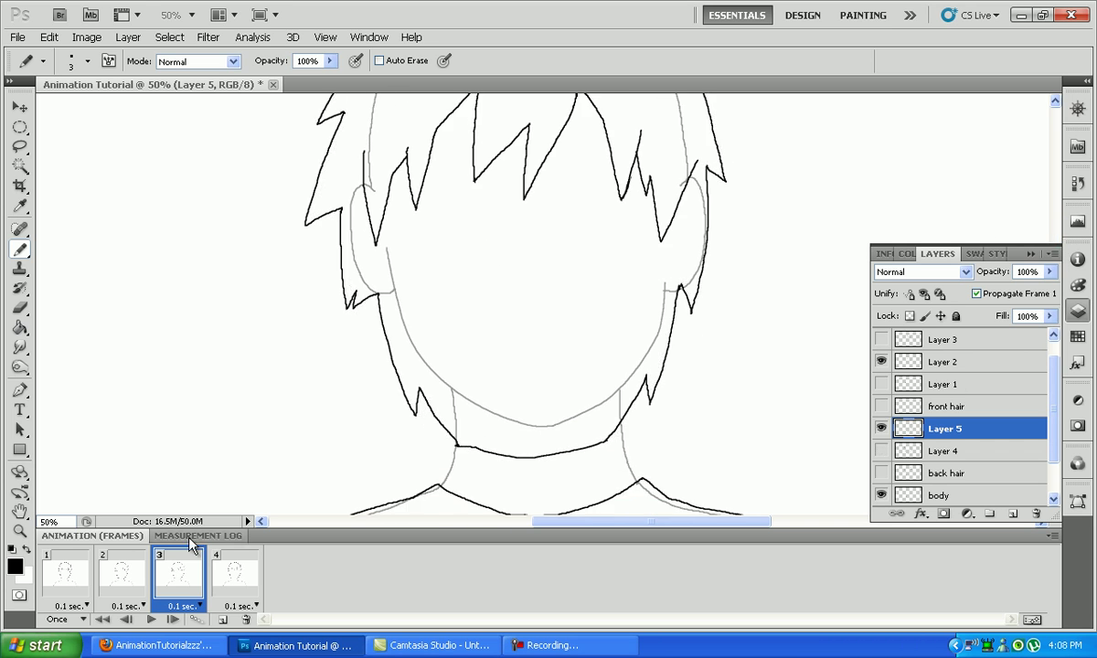
Switch between frames 1, 2 and 3 to check which hair layers each one shows.
{"action": "left_click", "coordinate": [88, 578]}
{"action": "left_click", "coordinate": [178, 574]}
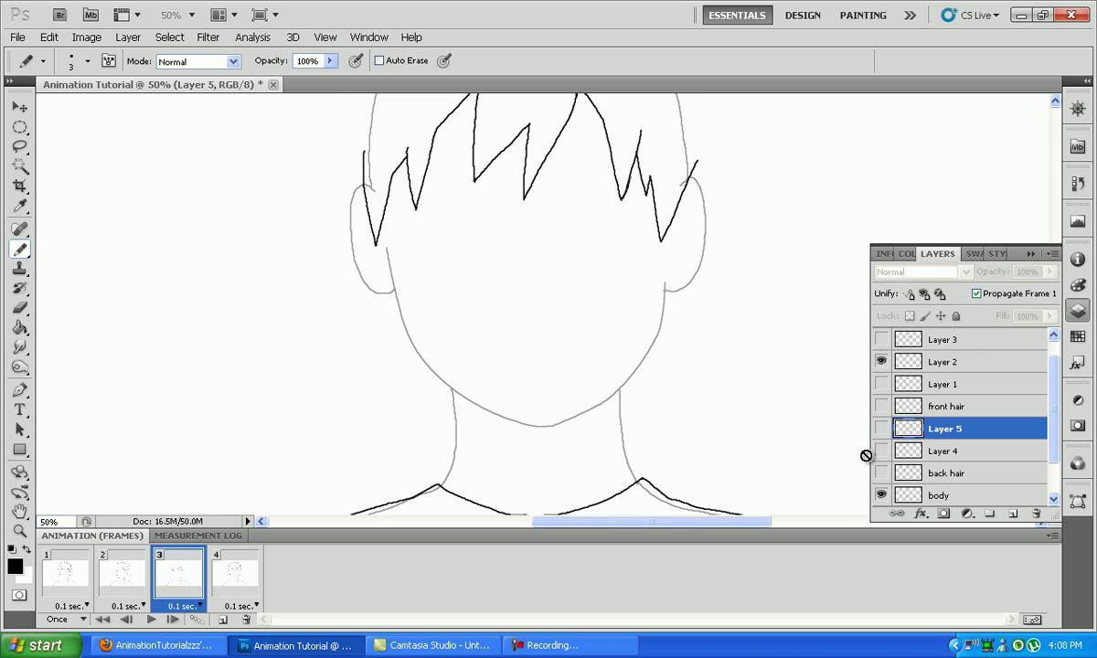
{"action": "left_click", "coordinate": [122, 574]}
{"action": "left_click", "coordinate": [176, 582]}
In frame 4, show Layer 5, add a new layer above it, fade Layer 5 as a guide and collapse the layer list.
{"action": "left_click", "coordinate": [235, 578]}
{"action": "left_click", "coordinate": [882, 429]}
{"action": "key", "text": "ctrl+shift+alt+n"}
{"action": "left_click", "coordinate": [961, 462]}
{"action": "key", "text": "3"}
{"action": "left_click", "coordinate": [942, 429]}
{"action": "left_click", "coordinate": [1032, 259]}
In frame 4, draw the back hair's left outline, lower right strands, neck curve and lower left strands on Layer 6.
{"action": "scroll", "coordinate": [1061, 285], "scroll_direction": "up", "scroll_amount": 5}
{"action": "mouse_move", "coordinate": [475, 119]}
{"action": "left_mouse_down"}
{"action": "mouse_move", "coordinate": [437, 123]}
{"action": "mouse_move", "coordinate": [382, 156]}
{"action": "mouse_move", "coordinate": [316, 268]}
{"action": "mouse_move", "coordinate": [328, 292]}
{"action": "mouse_move", "coordinate": [323, 363]}
{"action": "mouse_move", "coordinate": [352, 354]}
{"action": "mouse_move", "coordinate": [341, 358]}
{"action": "mouse_move", "coordinate": [339, 452]}
{"action": "mouse_move", "coordinate": [377, 440]}
{"action": "left_mouse_up"}
{"action": "scroll", "coordinate": [1006, 267], "scroll_direction": "down", "scroll_amount": 5}
{"action": "mouse_move", "coordinate": [670, 266]}
{"action": "left_mouse_down"}
{"action": "mouse_move", "coordinate": [645, 348]}
{"action": "mouse_move", "coordinate": [602, 407]}
{"action": "mouse_move", "coordinate": [469, 413]}
{"action": "left_mouse_up"}
{"action": "mouse_move", "coordinate": [380, 259]}
{"action": "left_mouse_down"}
{"action": "mouse_move", "coordinate": [380, 291]}
{"action": "mouse_move", "coordinate": [404, 360]}
{"action": "mouse_move", "coordinate": [446, 398]}
{"action": "left_mouse_up"}
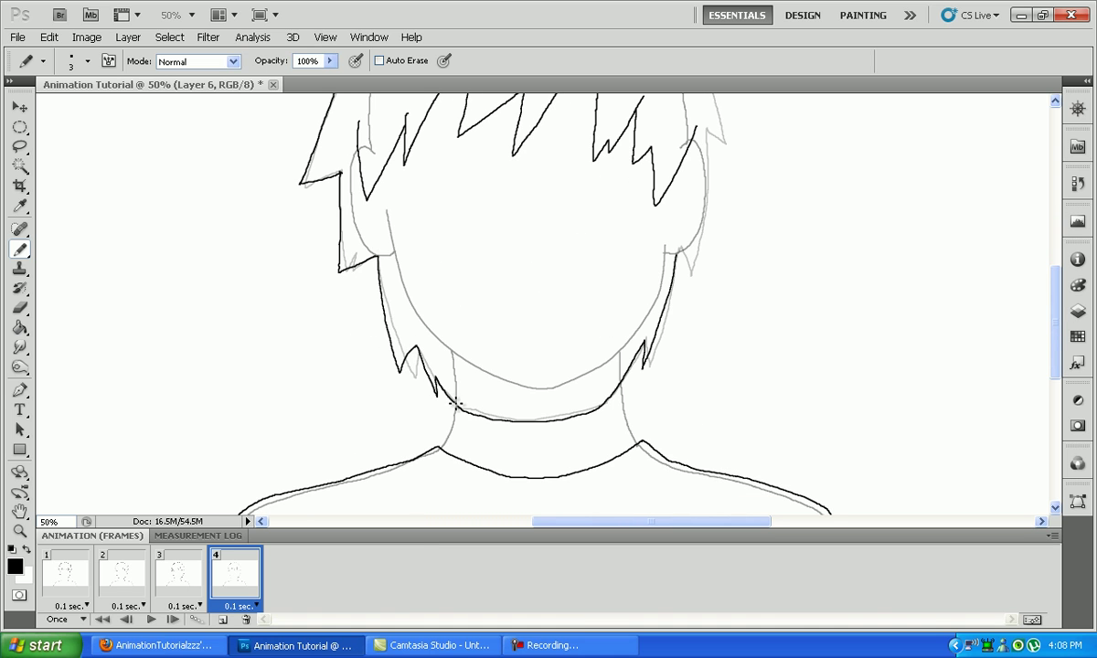
Draw the back hair's right-side spikes and the crown down to the upper right on Layer 6.
{"action": "mouse_move", "coordinate": [704, 130]}
{"action": "left_mouse_down"}
{"action": "mouse_move", "coordinate": [690, 275]}
{"action": "mouse_move", "coordinate": [676, 259]}
{"action": "mouse_move", "coordinate": [734, 318]}
{"action": "mouse_move", "coordinate": [725, 421]}
{"action": "left_mouse_up"}
{"action": "scroll", "coordinate": [994, 284], "scroll_direction": "up", "scroll_amount": 3}
{"action": "scroll", "coordinate": [994, 266], "scroll_direction": "up", "scroll_amount": 3}
{"action": "mouse_move", "coordinate": [476, 214]}
{"action": "left_mouse_down"}
{"action": "mouse_move", "coordinate": [622, 240]}
{"action": "mouse_move", "coordinate": [675, 300]}
{"action": "left_mouse_up"}
{"action": "scroll", "coordinate": [1044, 304], "scroll_direction": "down", "scroll_amount": 3}
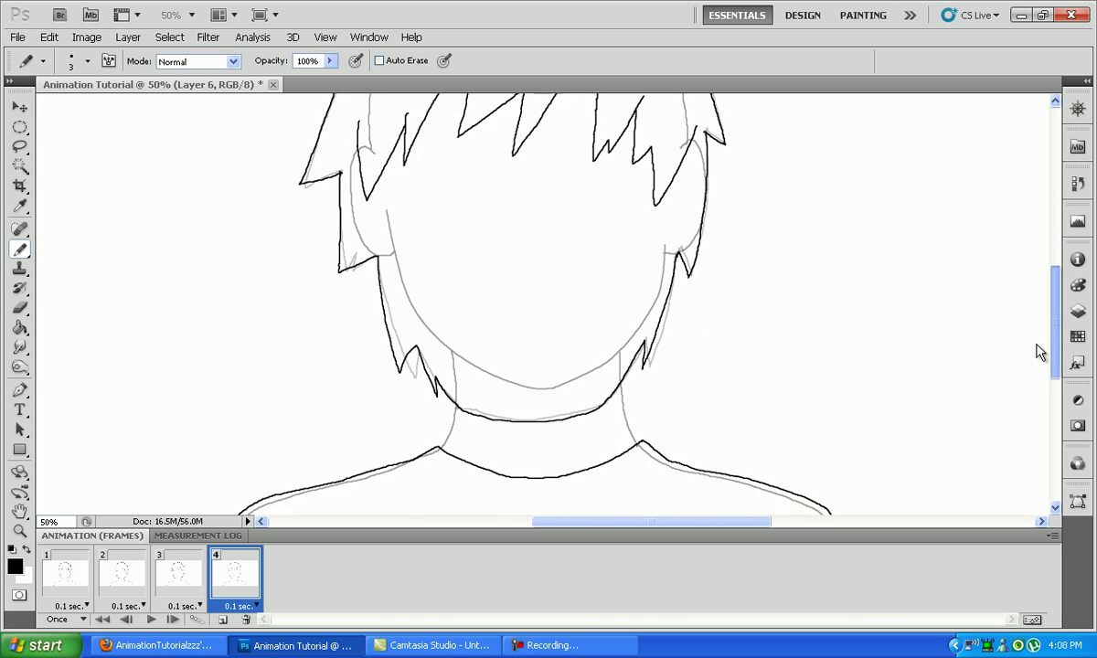
Compare the hair in frames 3 and 4, and play the animation with the whole drawing in view at 25%.
{"action": "scroll", "coordinate": [1042, 340], "scroll_direction": "up", "scroll_amount": 1}
{"action": "left_click", "coordinate": [1079, 311]}
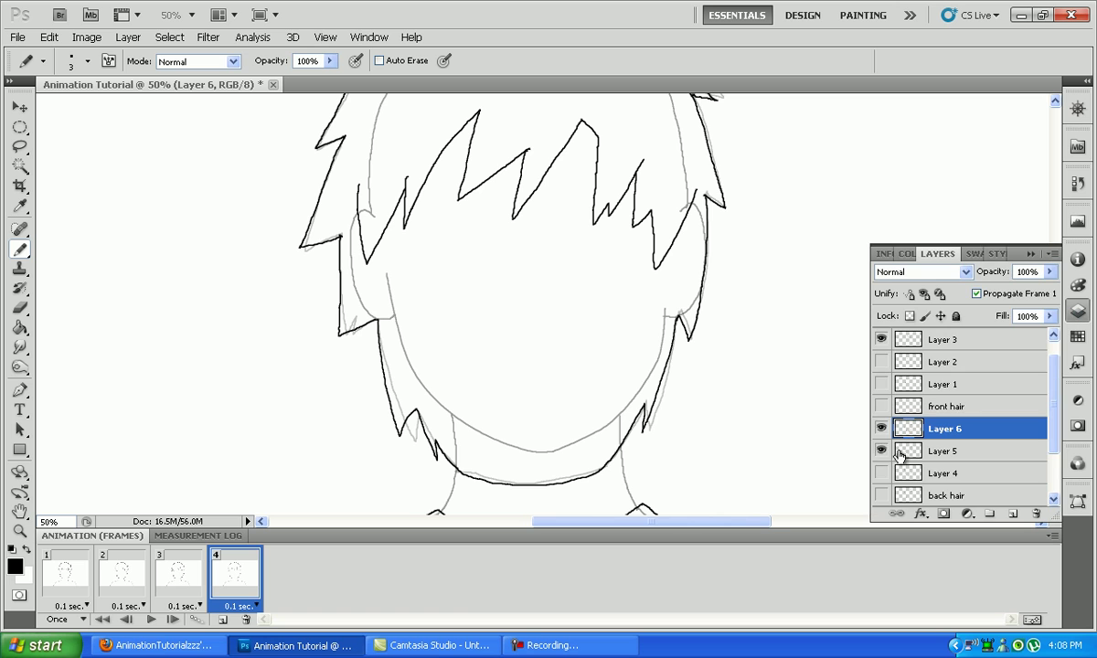
{"action": "left_click", "coordinate": [178, 574]}
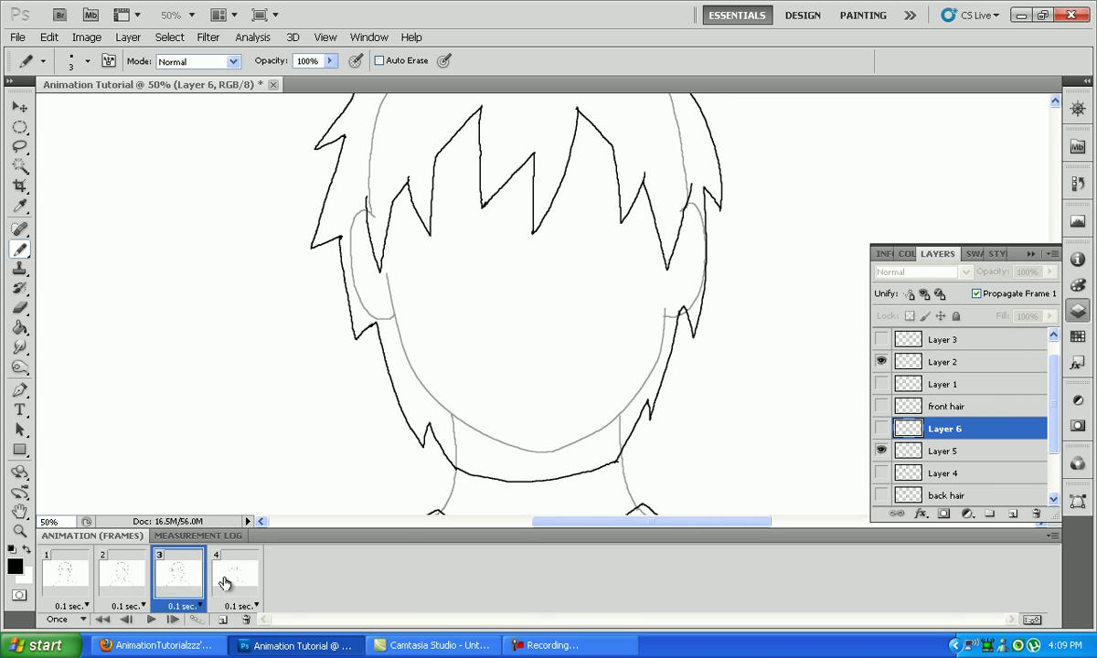
{"action": "left_click", "coordinate": [235, 574]}
{"action": "left_click", "coordinate": [192, 14]}
{"action": "left_click", "coordinate": [177, 36]}
{"action": "left_click", "coordinate": [150, 619]}
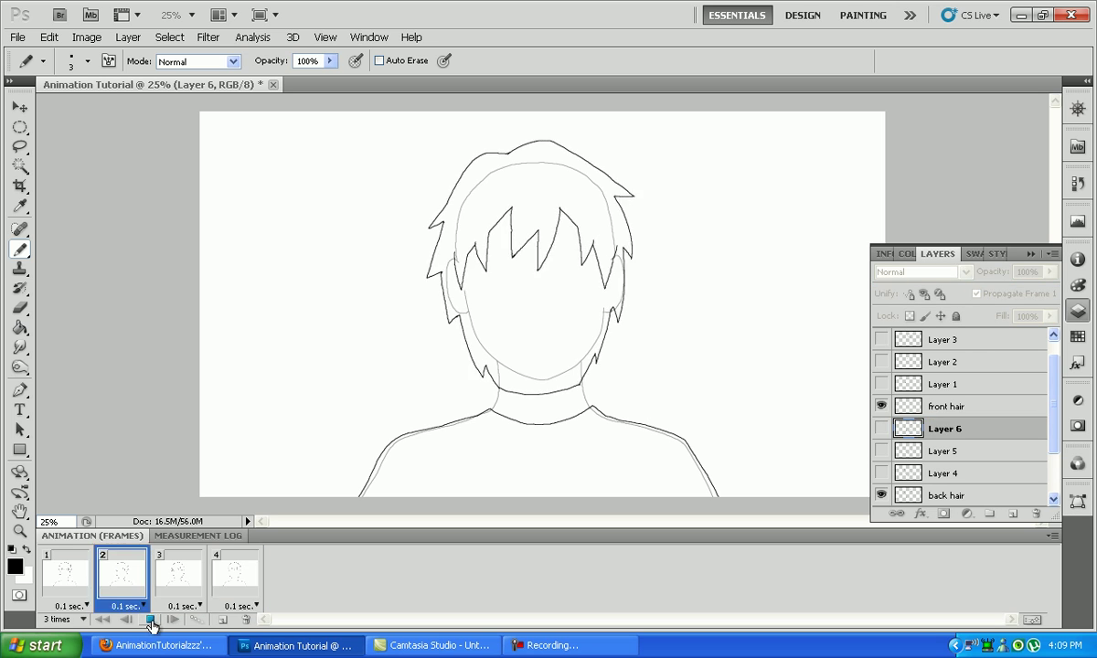
Restore the body layer's faded linework to full opacity.
{"action": "scroll", "coordinate": [1058, 437], "scroll_direction": "down", "scroll_amount": 3}
{"action": "left_click", "coordinate": [881, 451]}
{"action": "left_click", "coordinate": [942, 452]}
{"action": "left_click", "coordinate": [147, 624]}
In frame 1, draw the missing hairline across the neck on the back hair layer, joining the left and right strands.
{"action": "left_click", "coordinate": [947, 430]}
{"action": "key", "text": "ctrl+plus"}
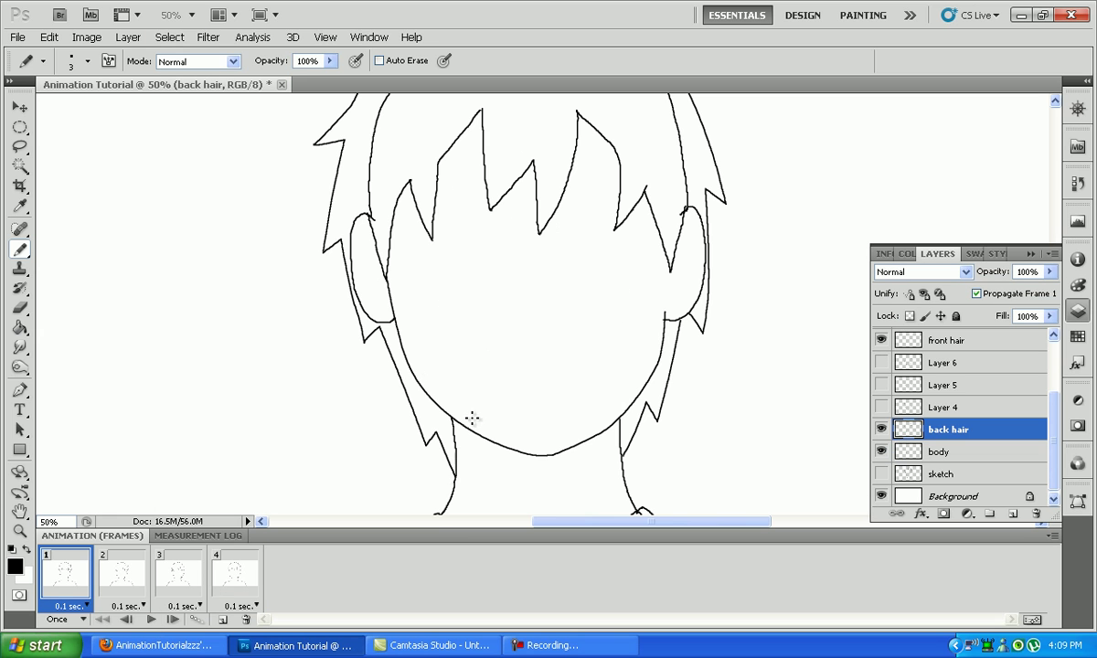
{"action": "left_click_drag", "start_coordinate": [522, 476], "coordinate": [623, 454]}
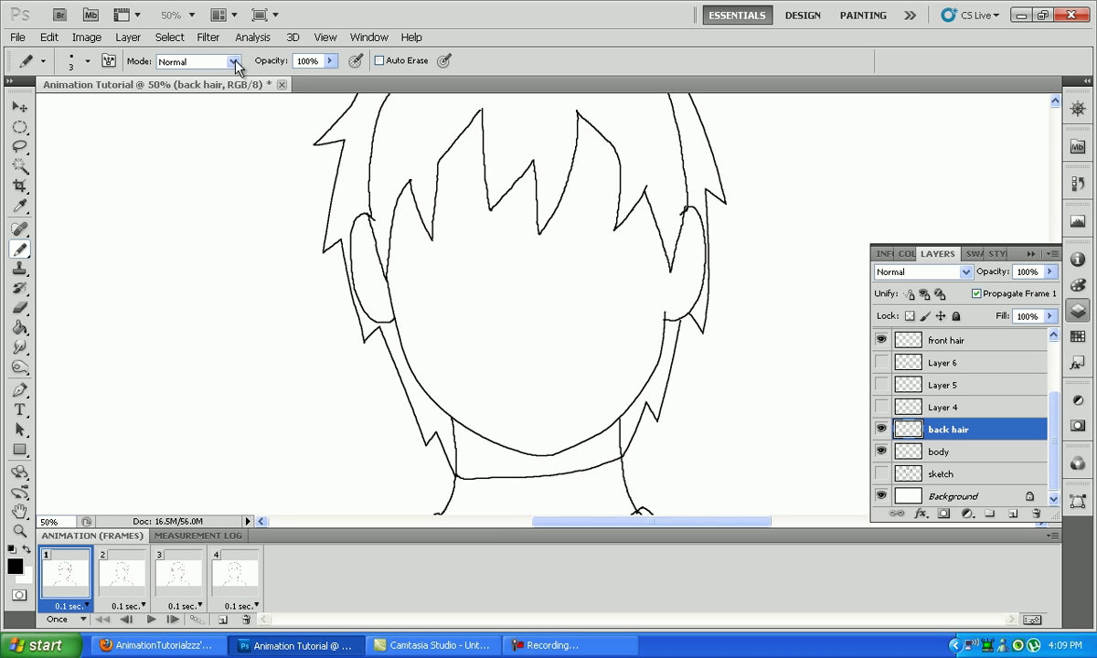
{"action": "key", "text": "ctrl+minus"}
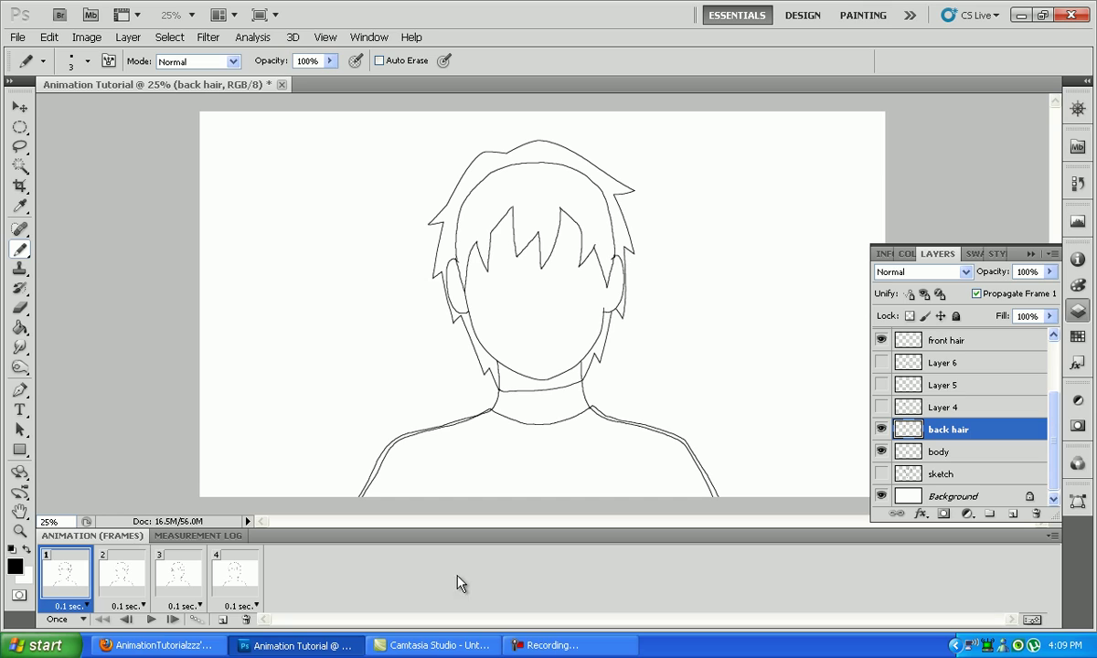